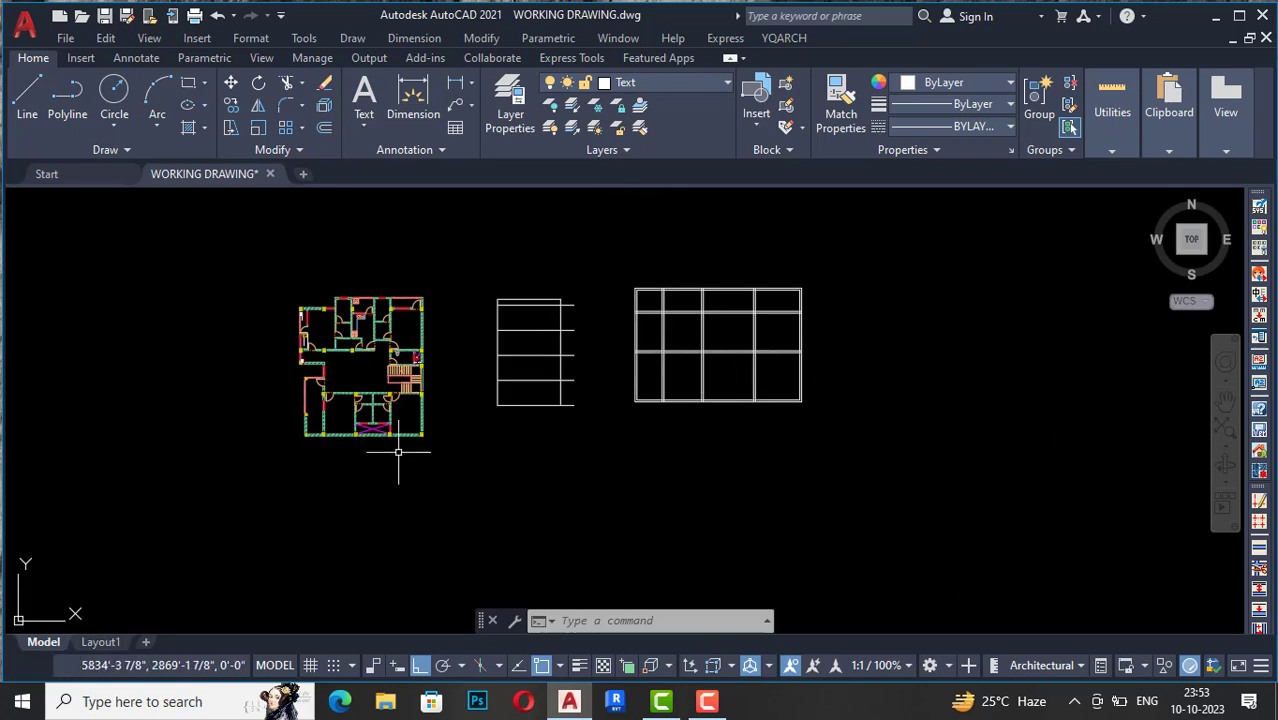
Step: Zoom in on the overlapping double-line grid to inspect its wall crossings up close
scroll(799, 294, up, 4)
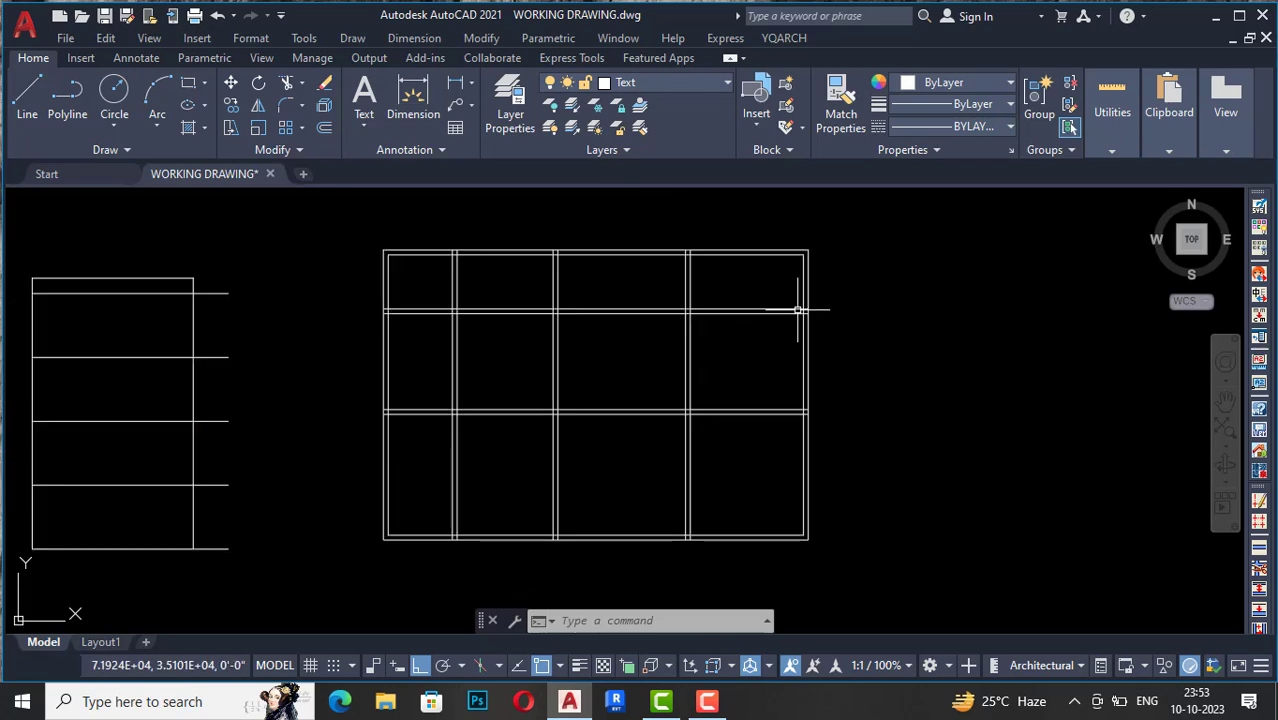
scroll(342, 259, up, 2)
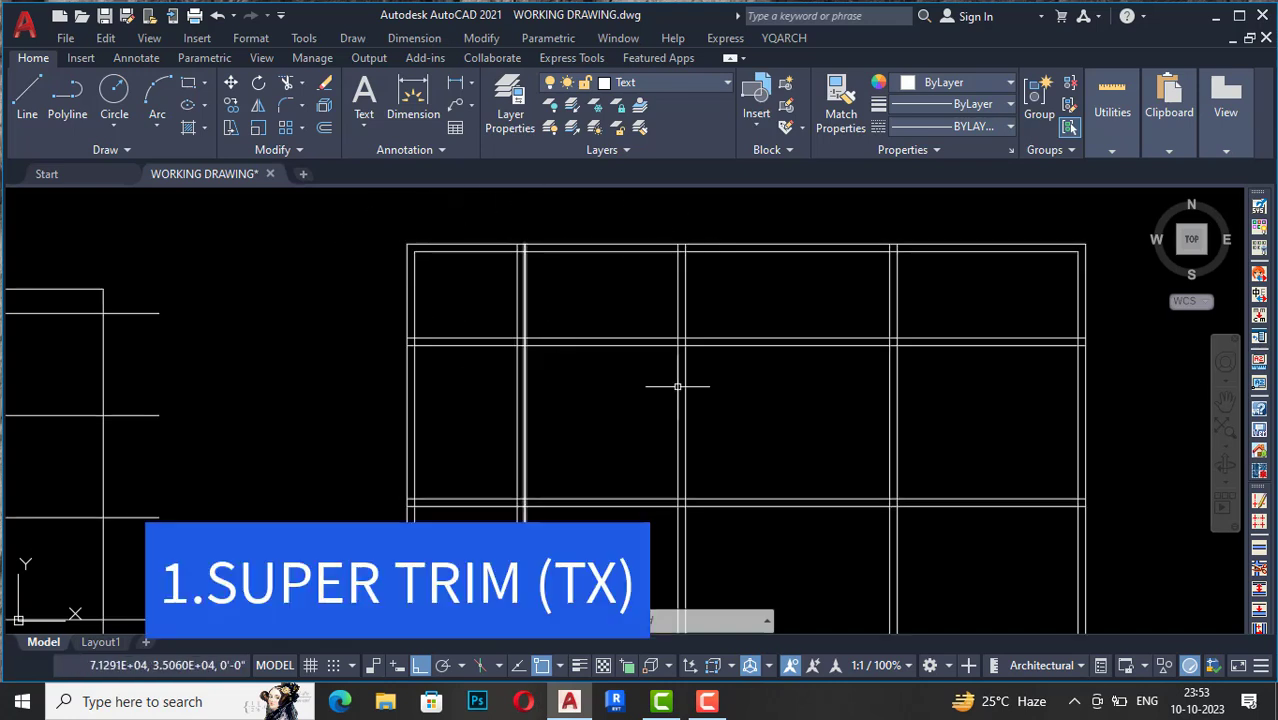
scroll(645, 253, down, 2)
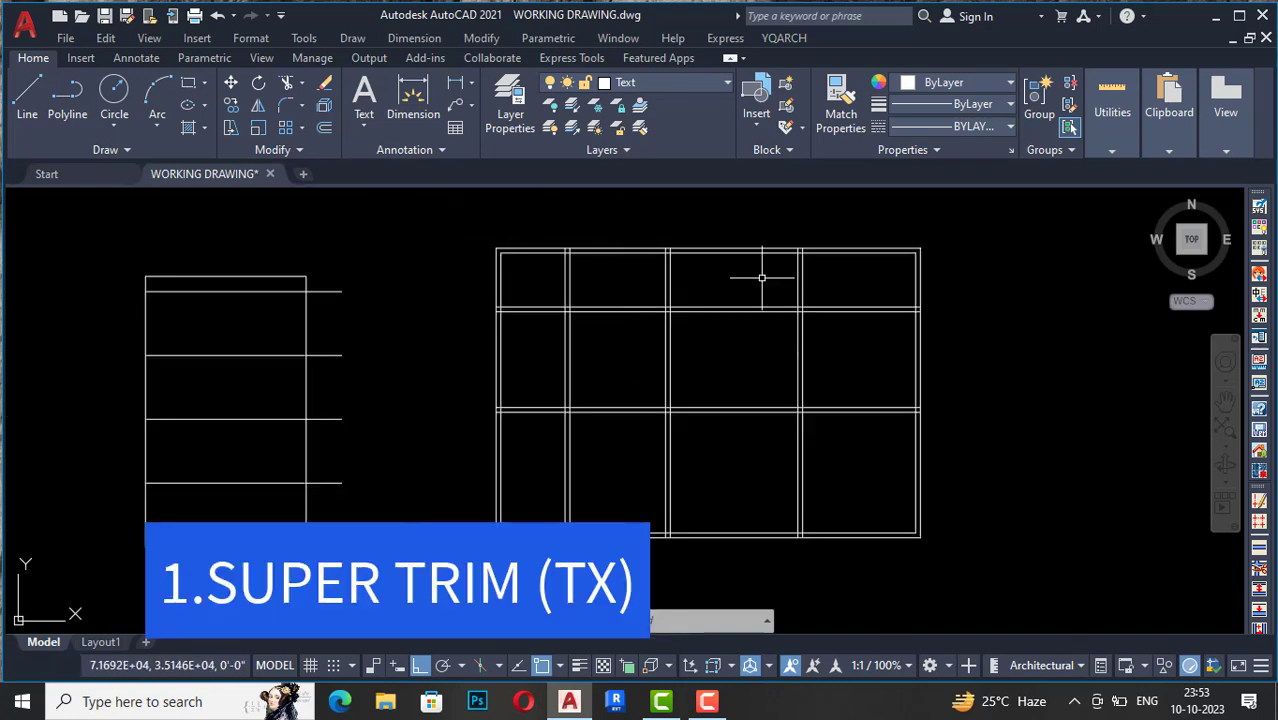
scroll(548, 226, up, 2)
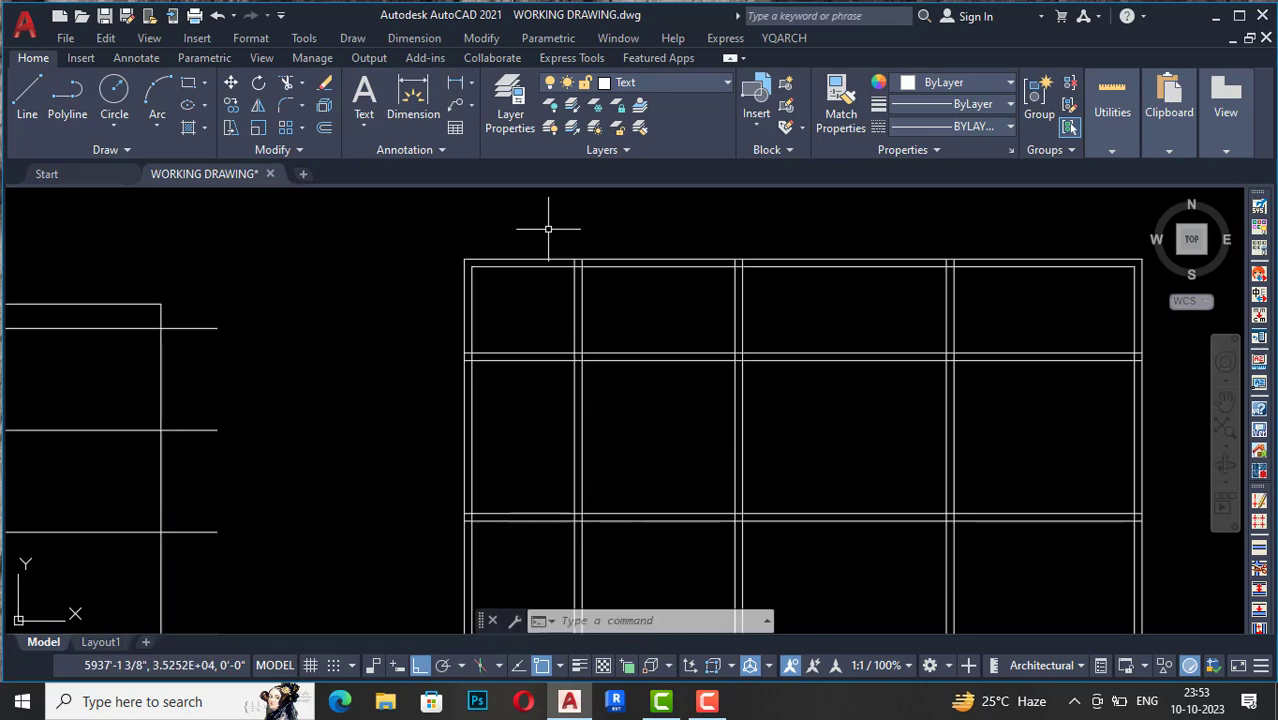
scroll(570, 277, up, 4)
scroll(546, 208, down, 4)
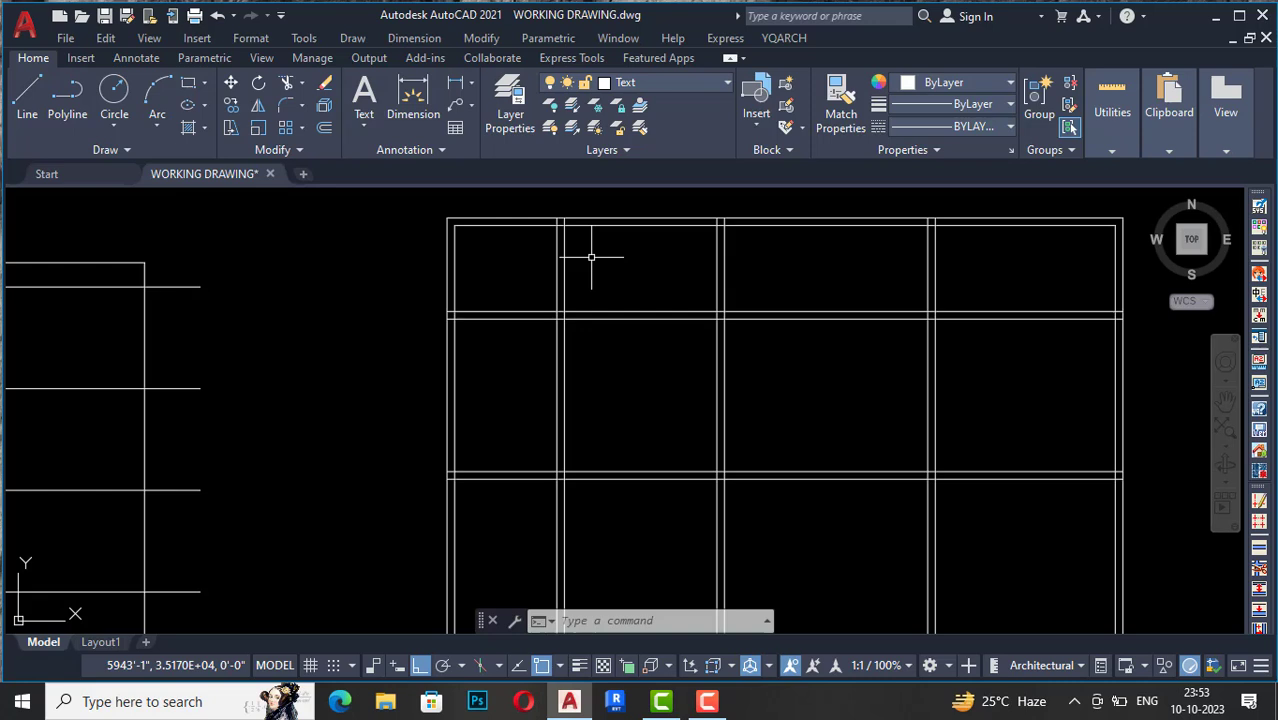
Step: Run YQArch TX Super Trim on a window enclosing the whole grid to clean its crossings
text(TX)
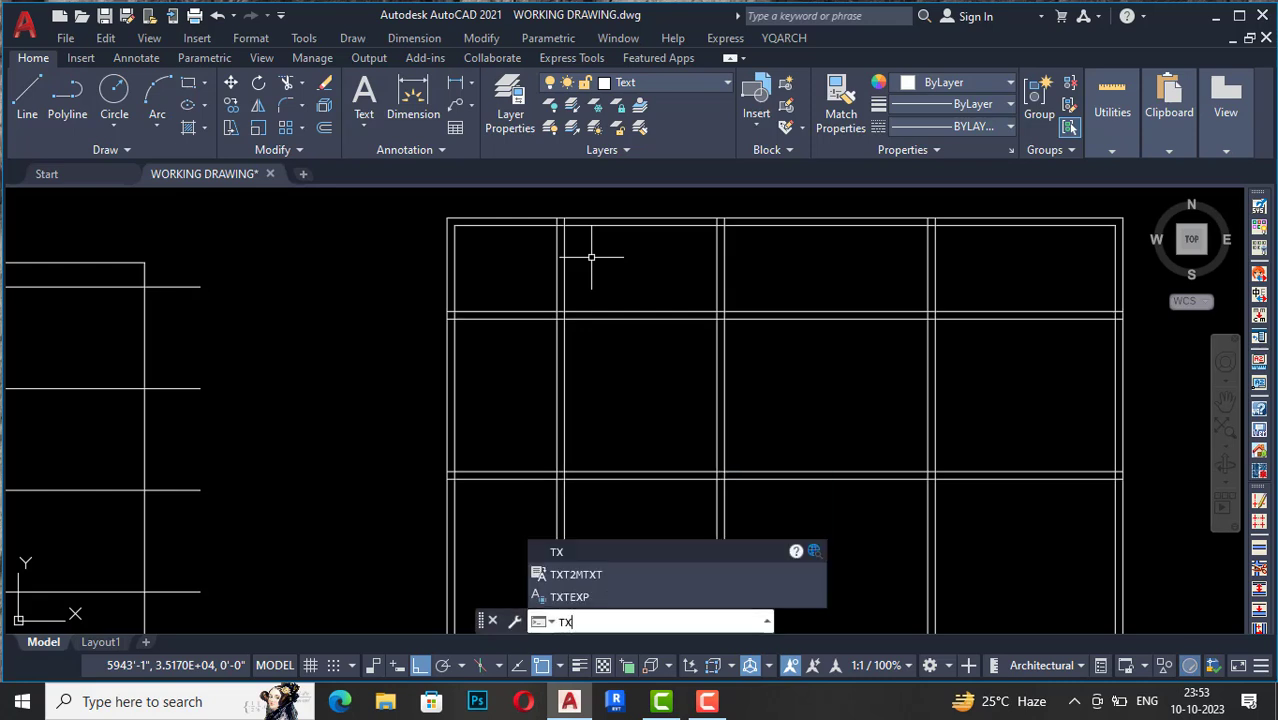
key(Return)
scroll(591, 257, down, 3)
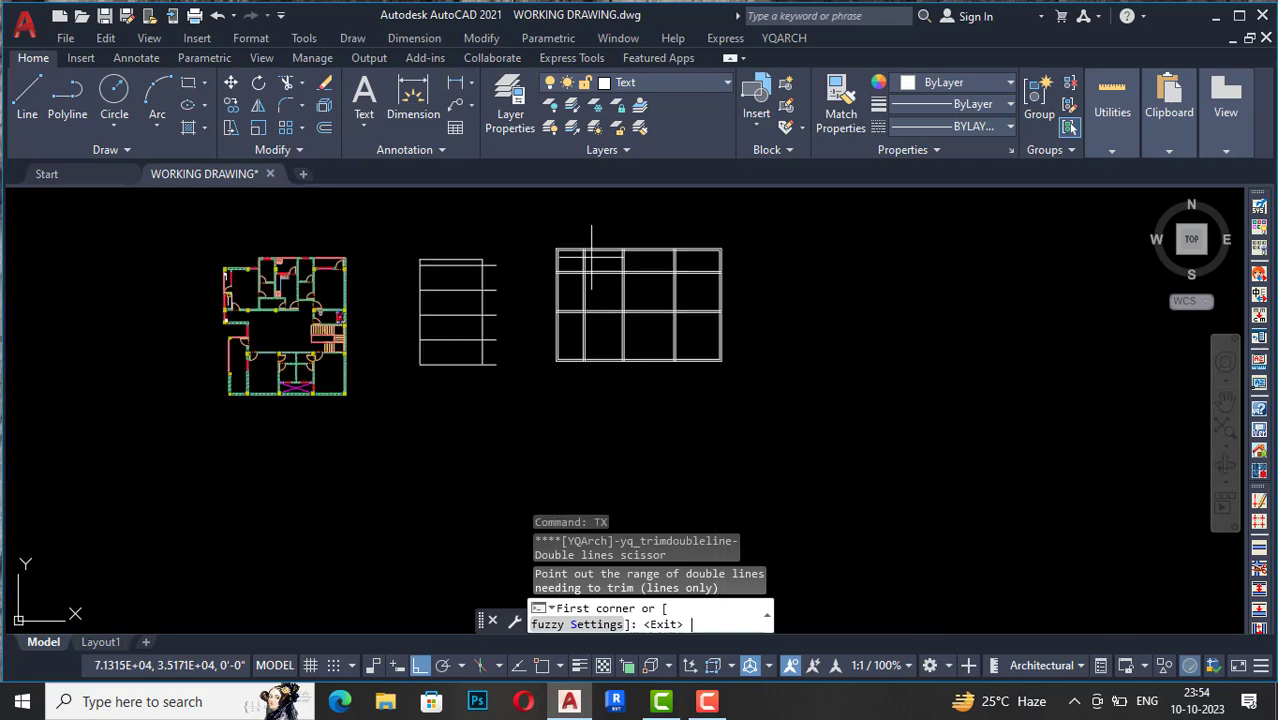
click(780, 408)
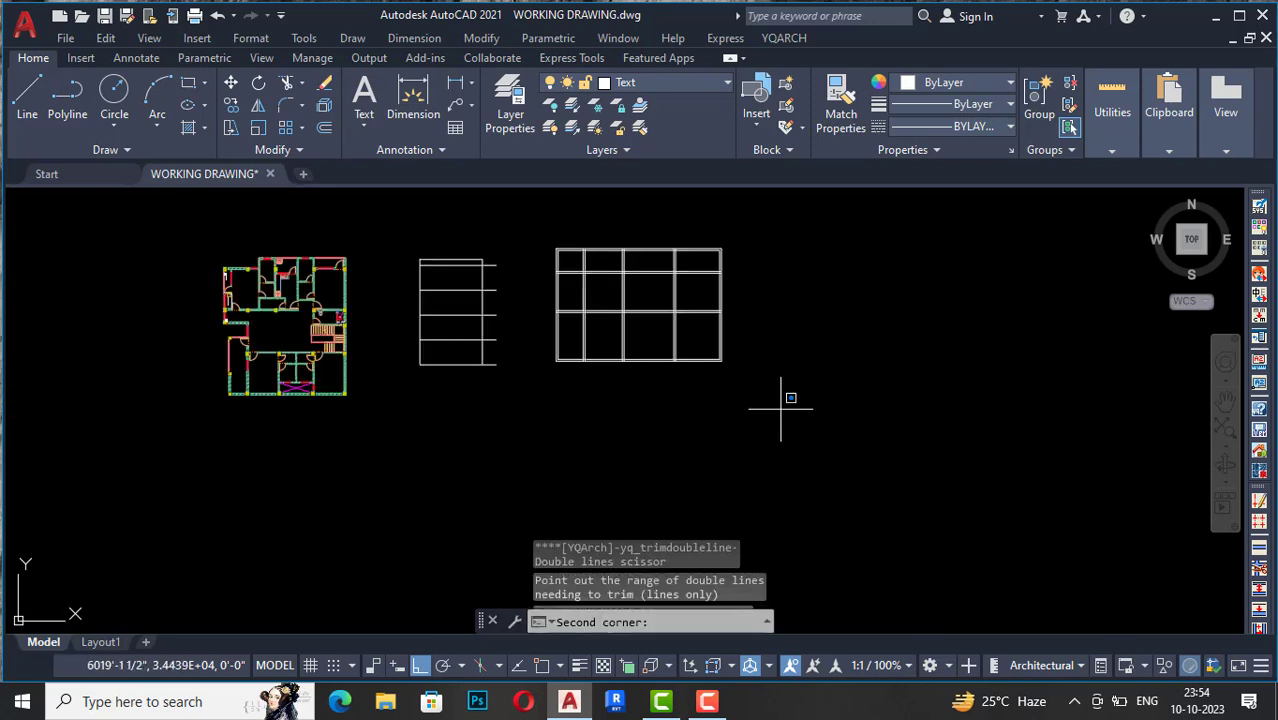
click(527, 216)
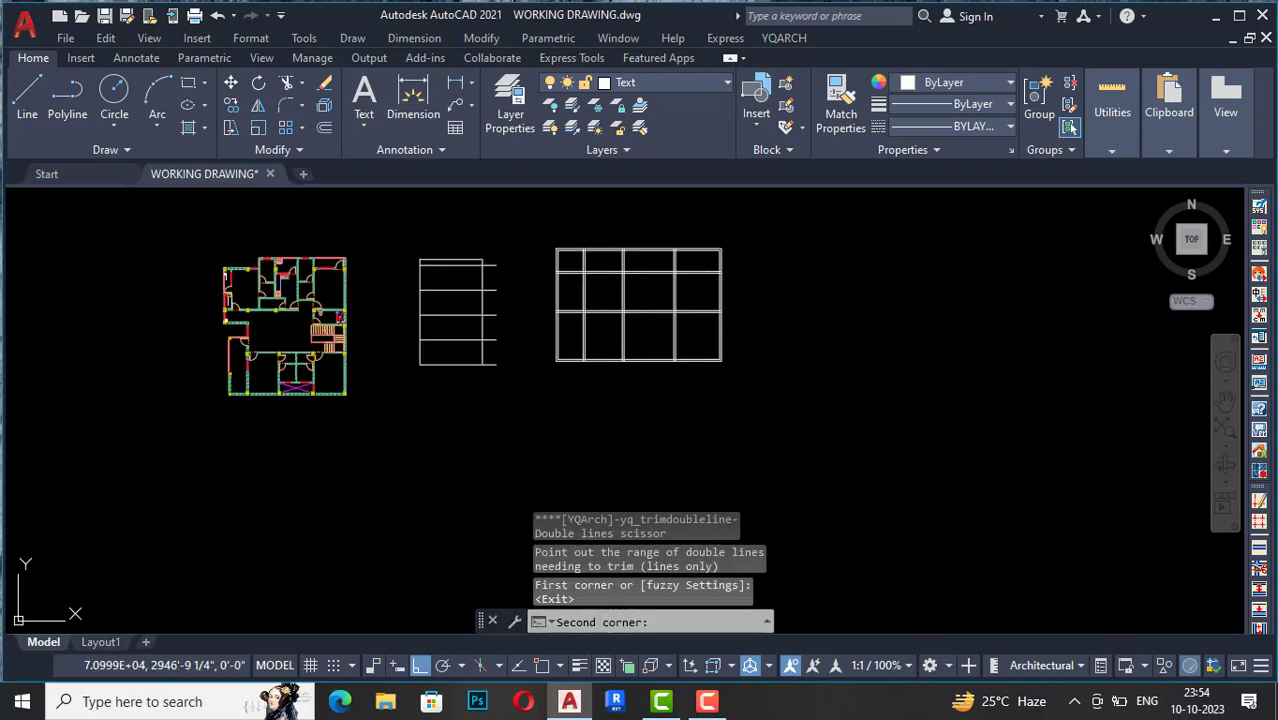
scroll(570, 238, up, 5)
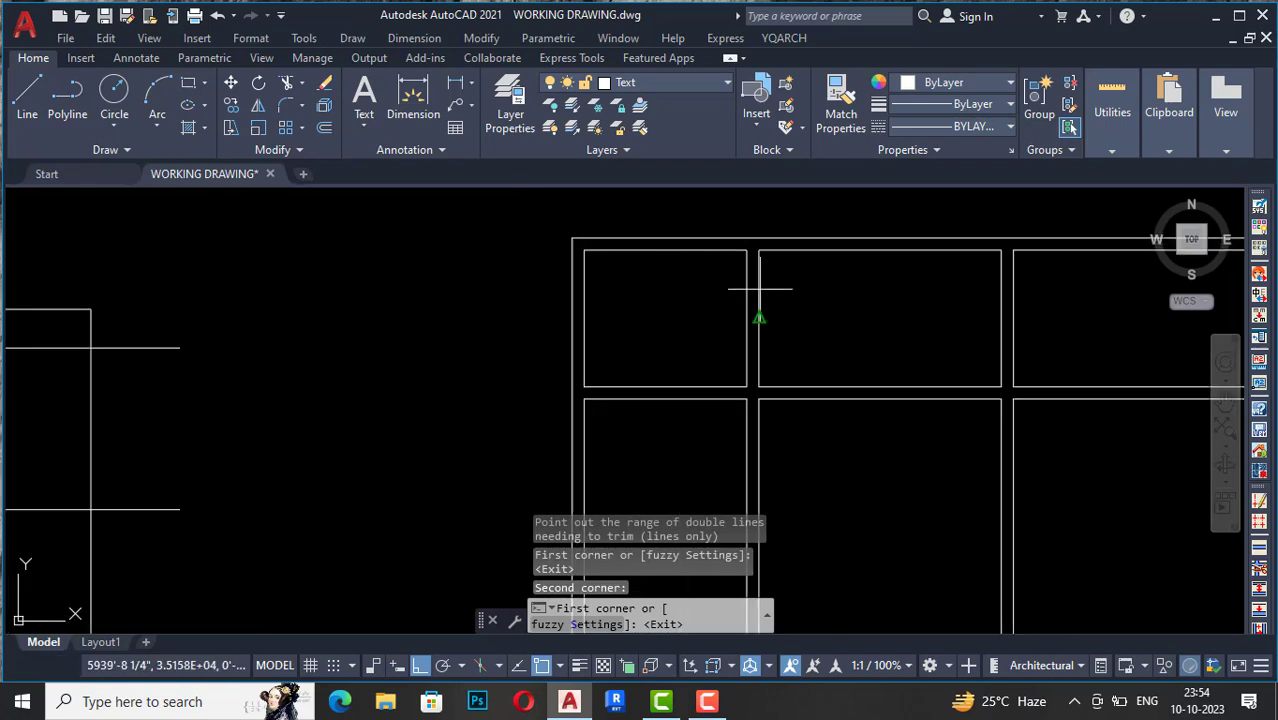
scroll(656, 294, down, 4)
scroll(840, 305, up, 5)
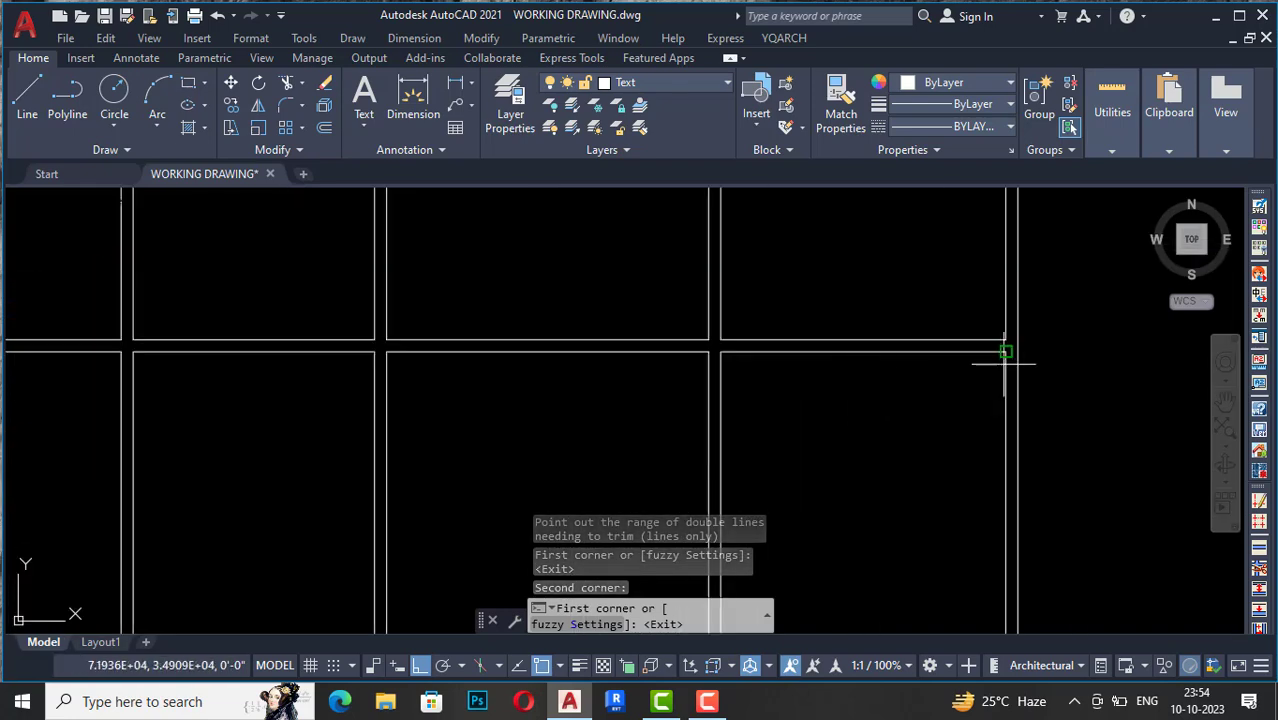
scroll(760, 285, down, 4)
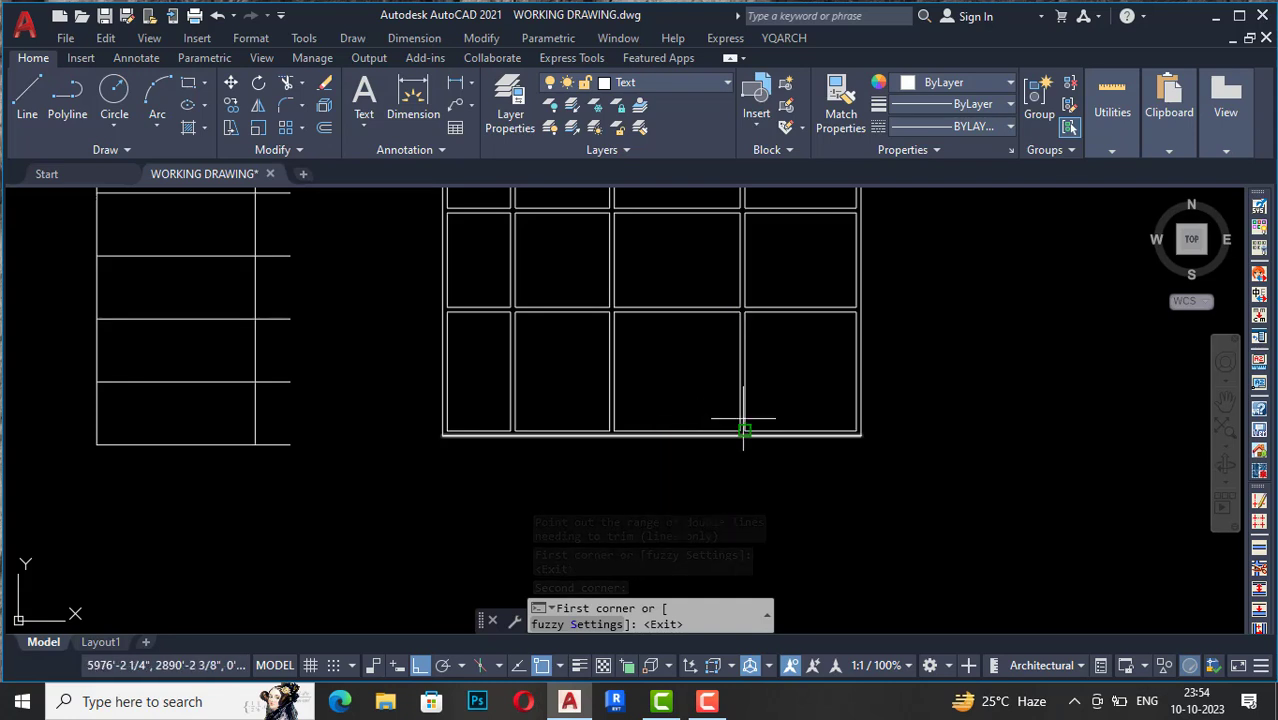
scroll(799, 434, down, 3)
scroll(790, 430, up, 3)
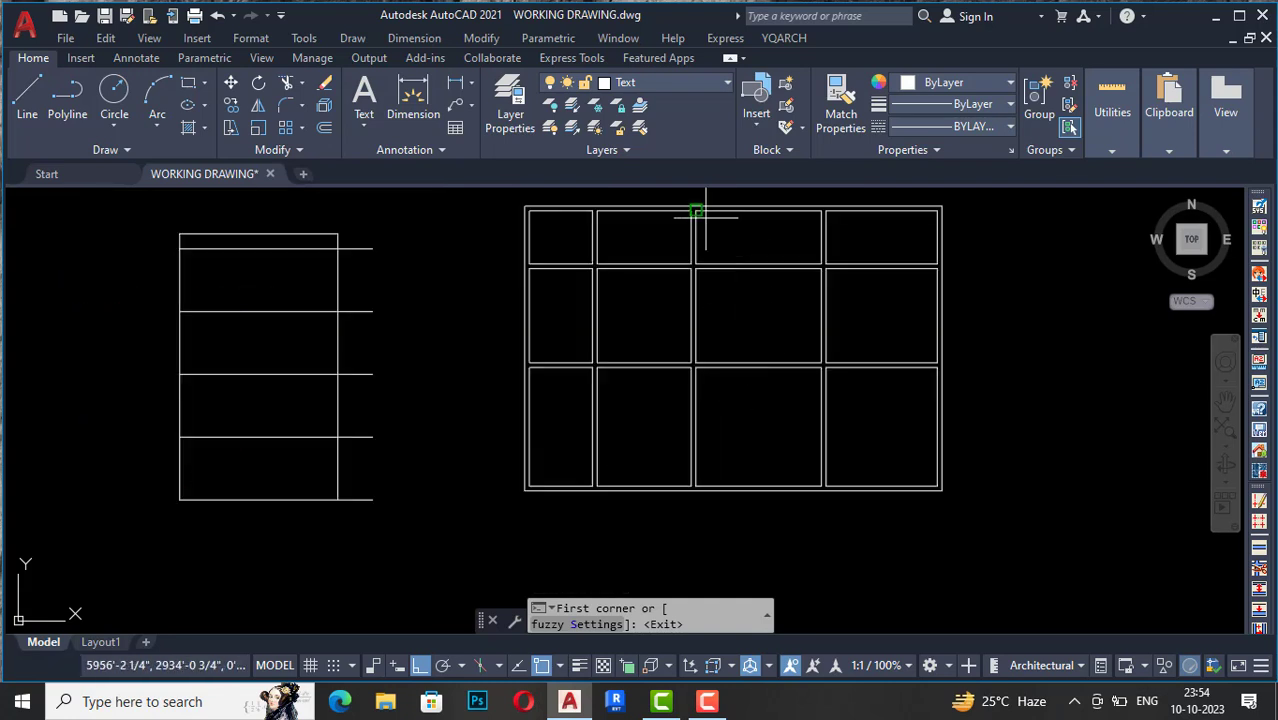
scroll(700, 212, up, 2)
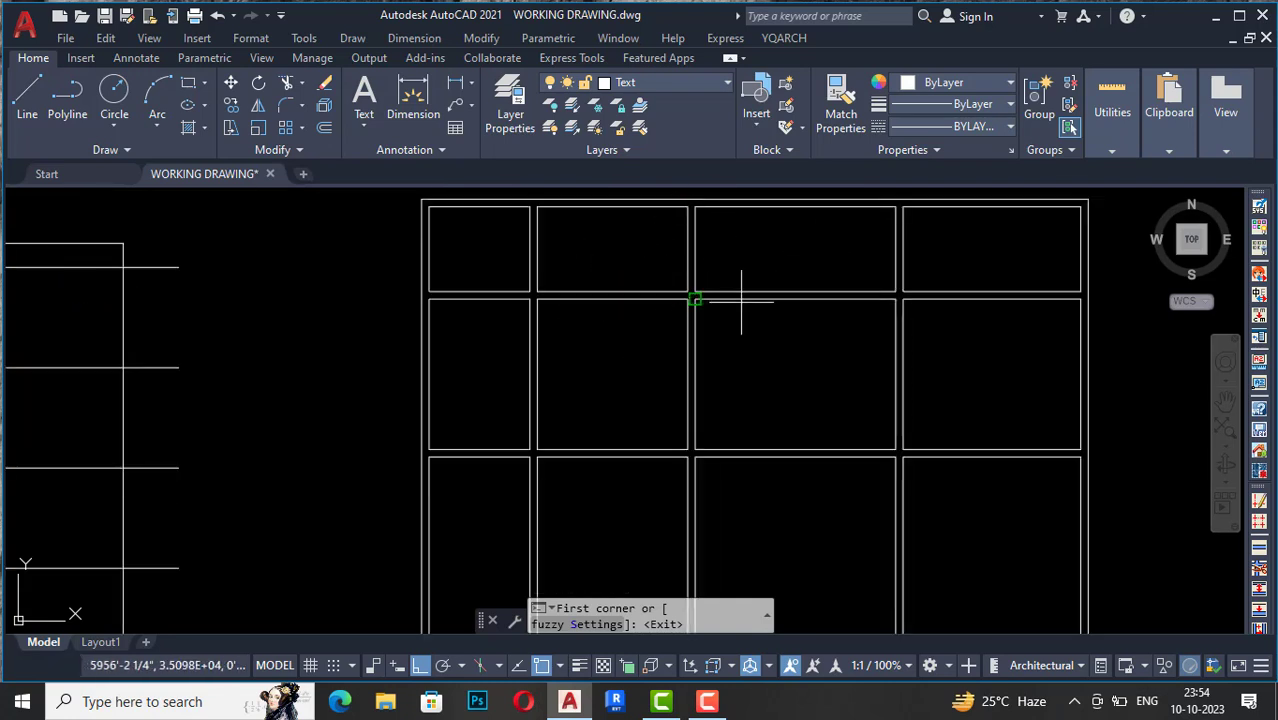
scroll(760, 260, down, 4)
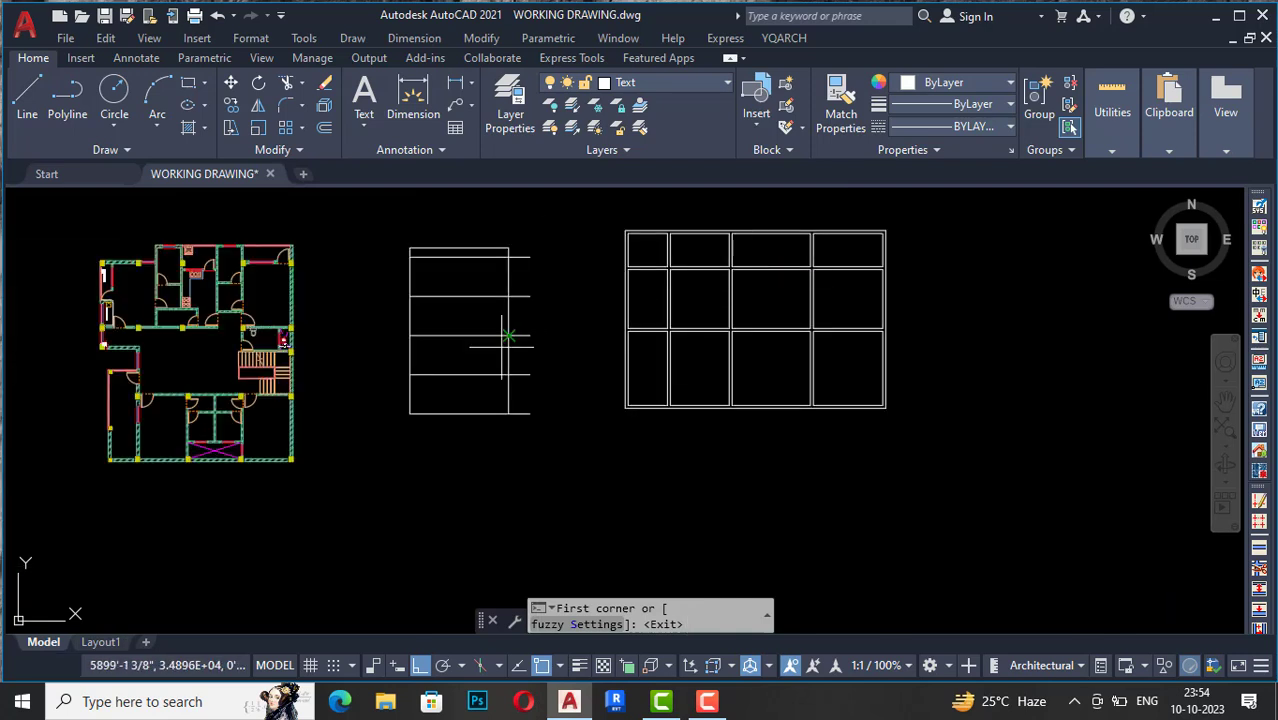
Step: End the trim command and zoom over to the bathroom's toilet fixture
key(Escape)
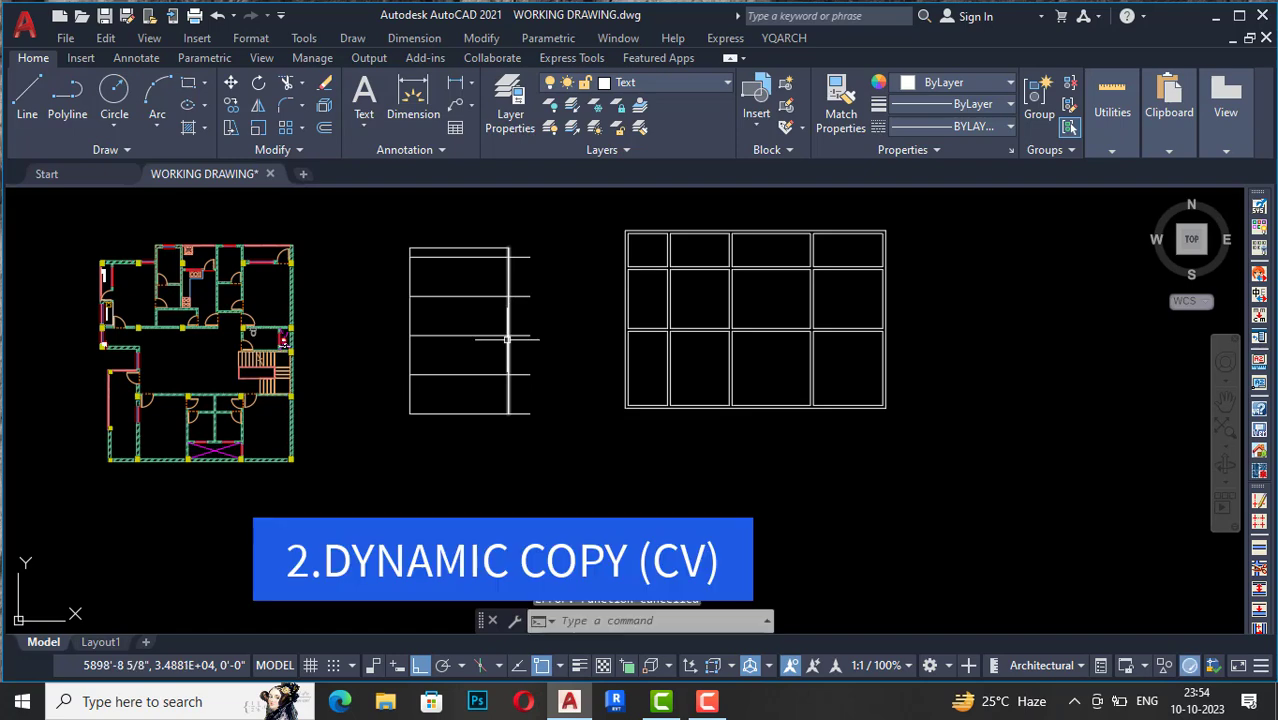
scroll(724, 258, down, 4)
scroll(540, 290, up, 4)
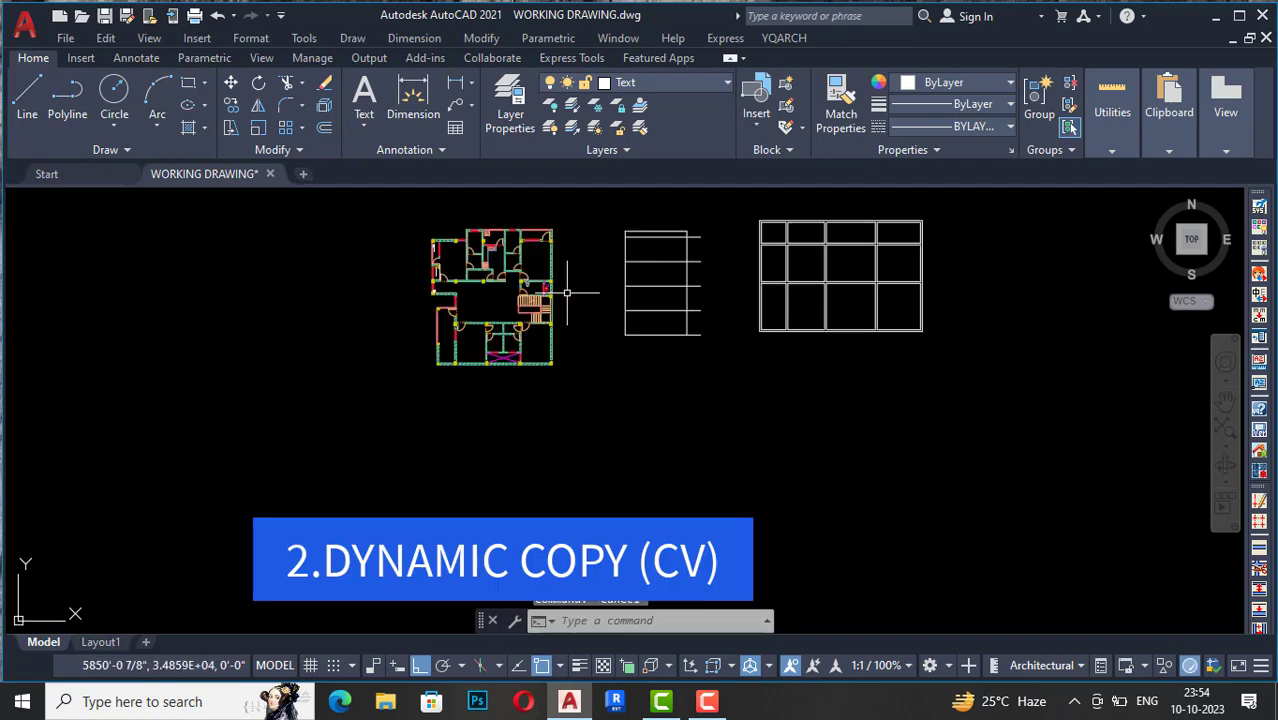
scroll(504, 352, down, 4)
scroll(504, 352, up, 10)
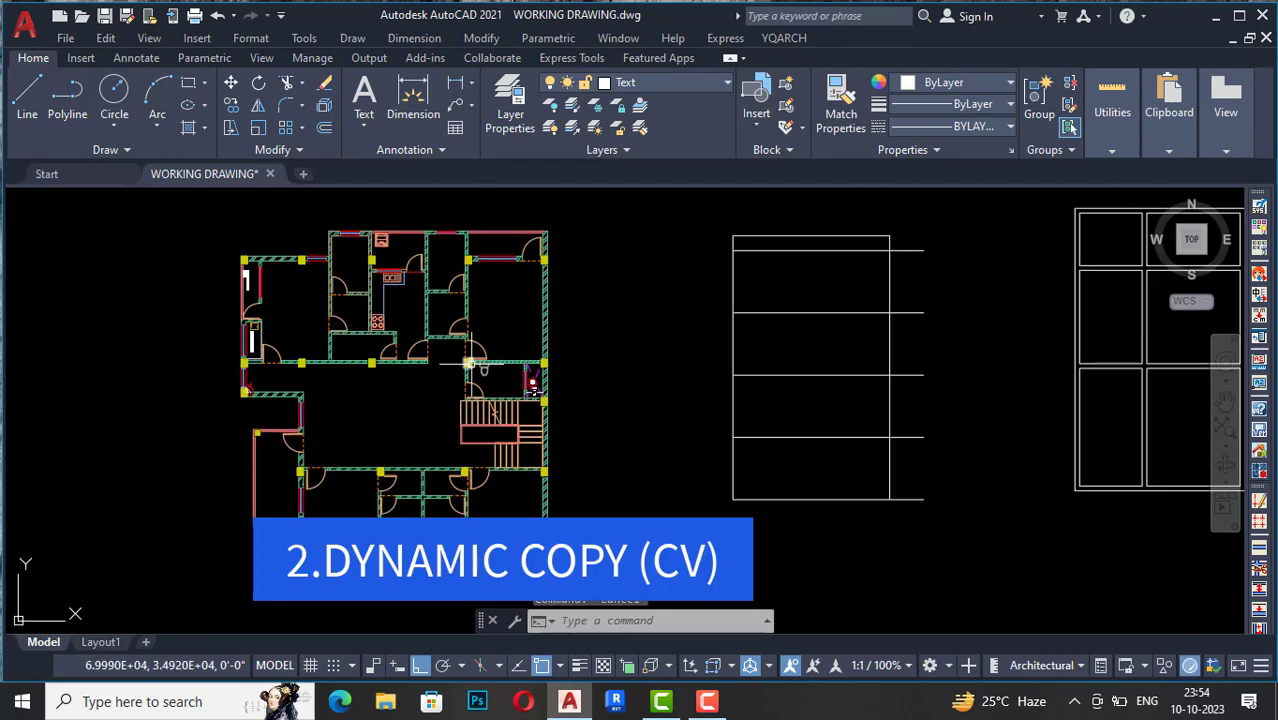
scroll(573, 283, down, 6)
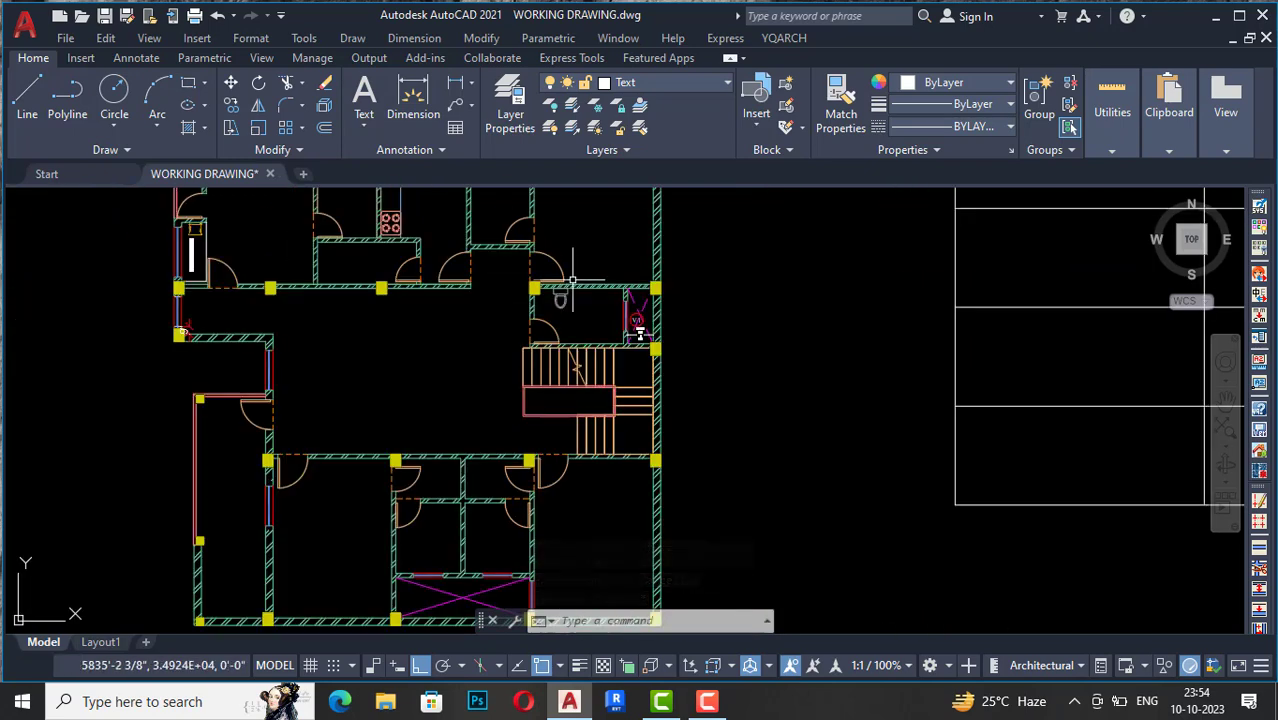
scroll(573, 283, up, 2)
scroll(573, 287, down, 2)
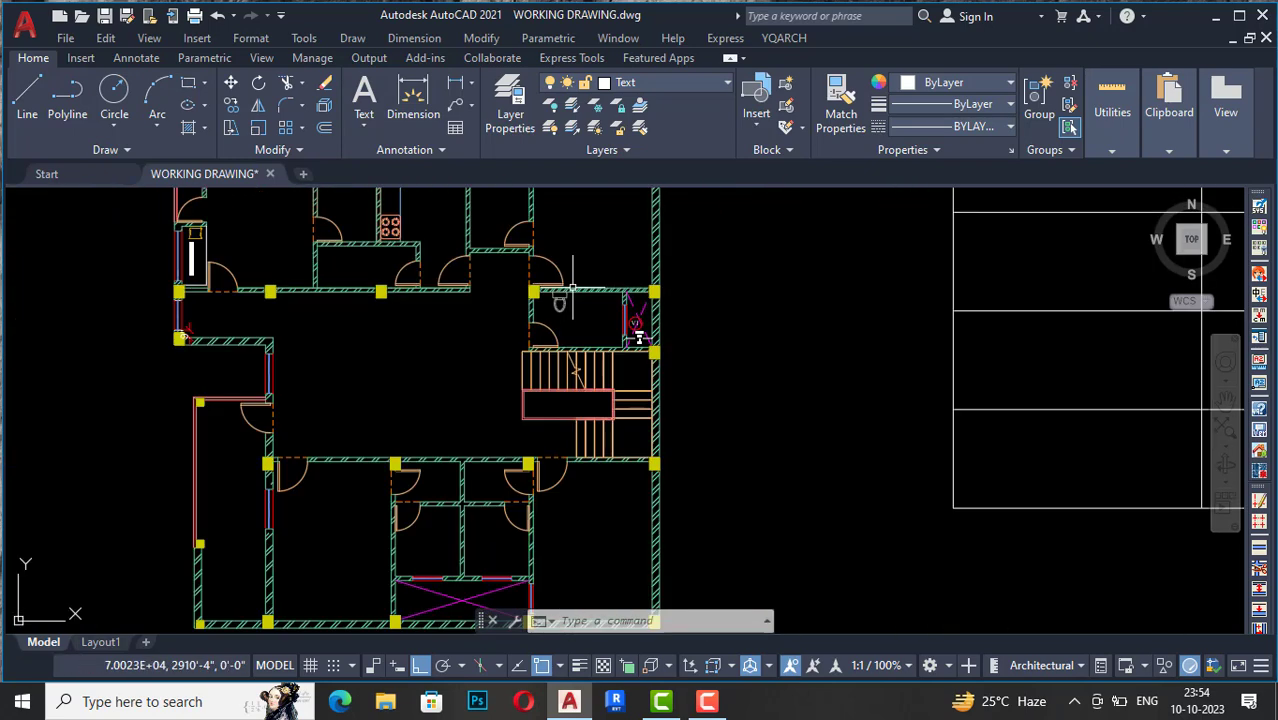
scroll(573, 287, up, 6)
Step: Copy the bathroom toilet with CO into the empty space right of the grid
click(507, 334)
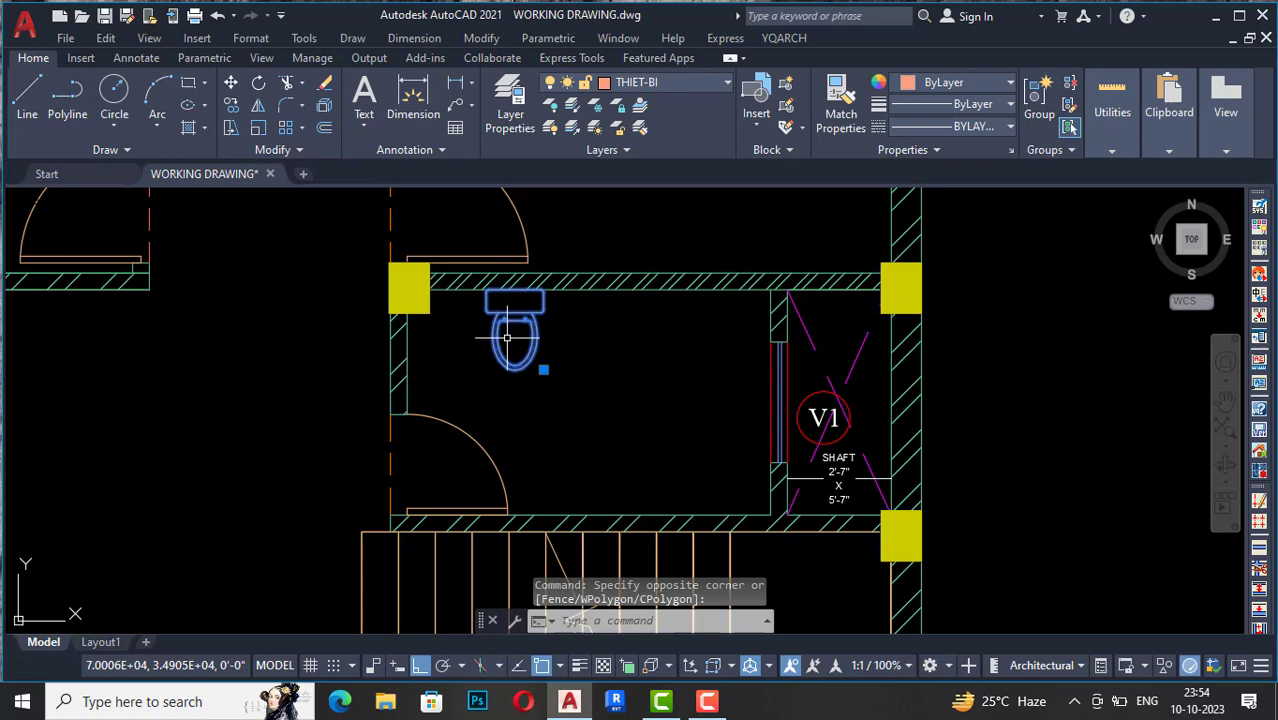
text(co)
key(Return)
click(514, 332)
scroll(282, 316, down, 2)
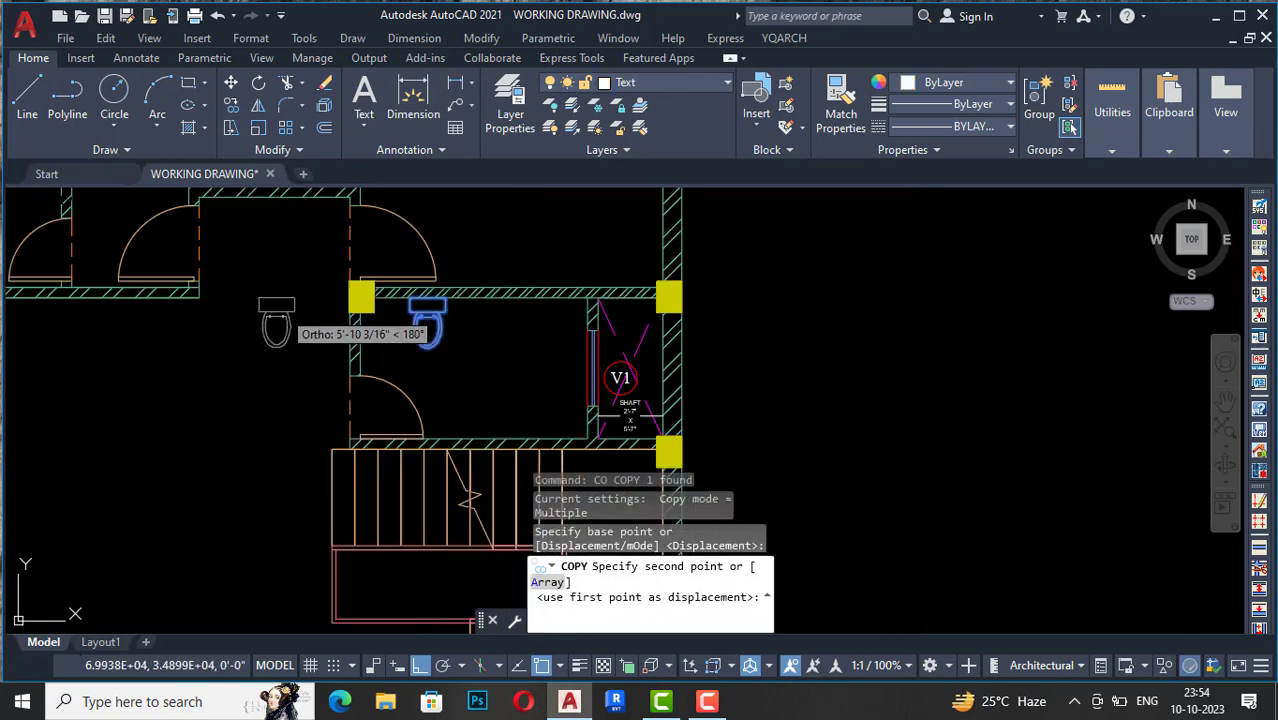
scroll(427, 340, down, 4)
scroll(602, 330, up, 5)
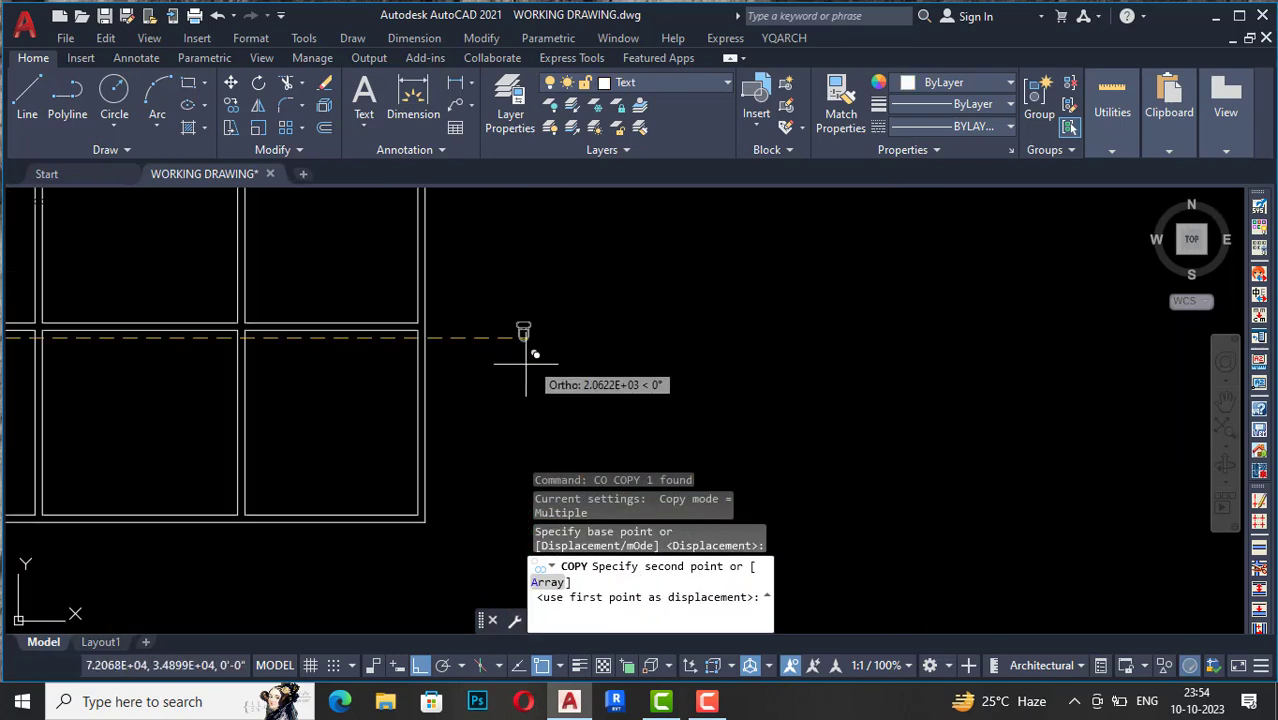
click(597, 356)
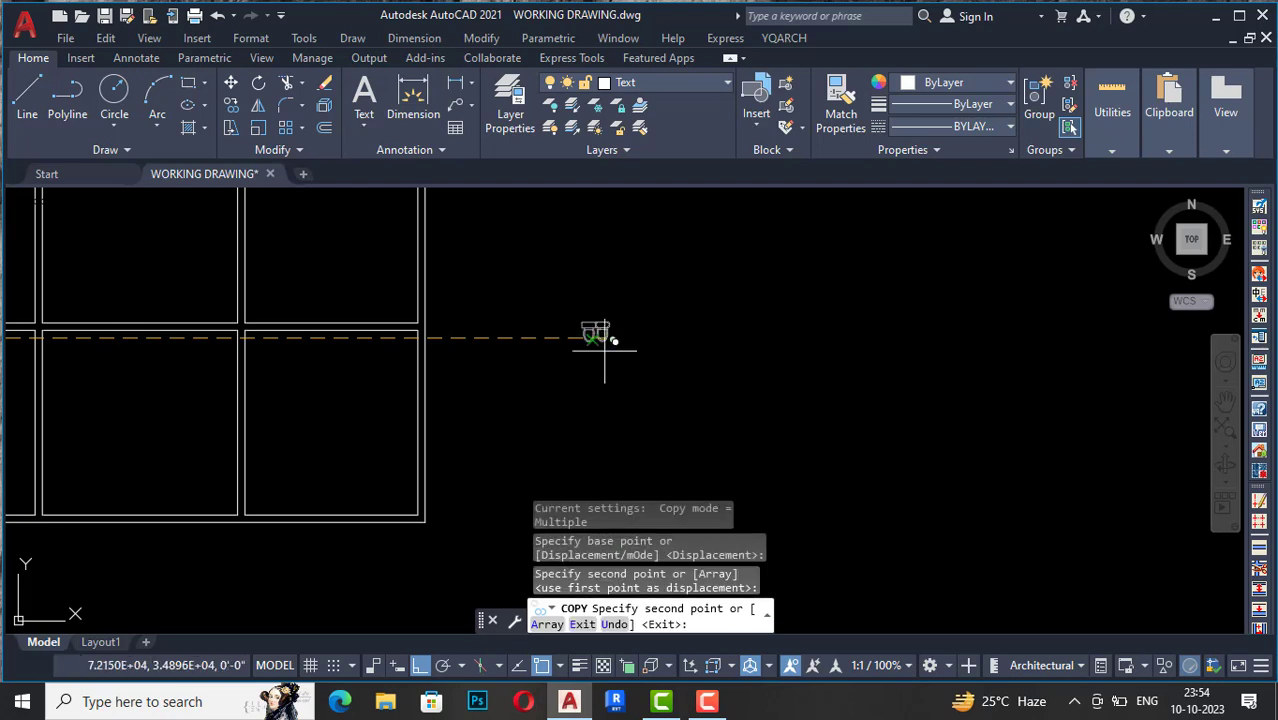
key(Escape)
scroll(580, 340, up, 3)
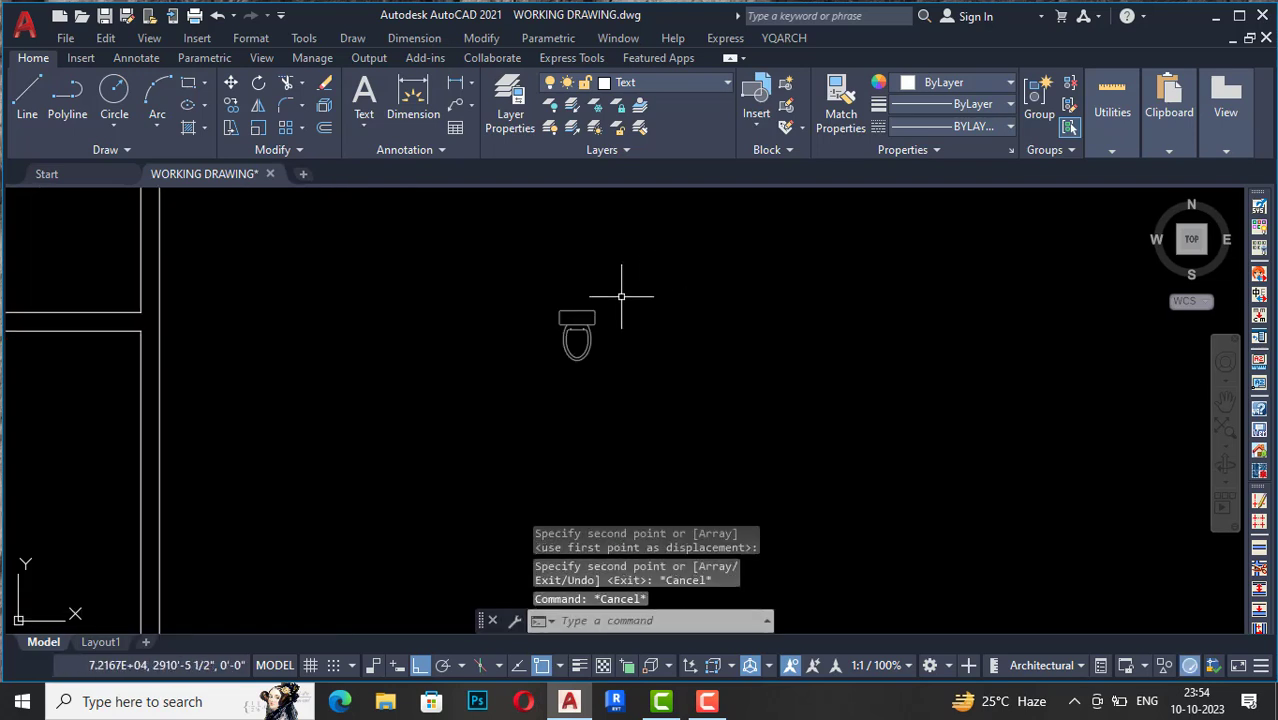
Step: Start YQArch dynamic copy on the copied toilet, basing it at the tank midpoint
text(cv)
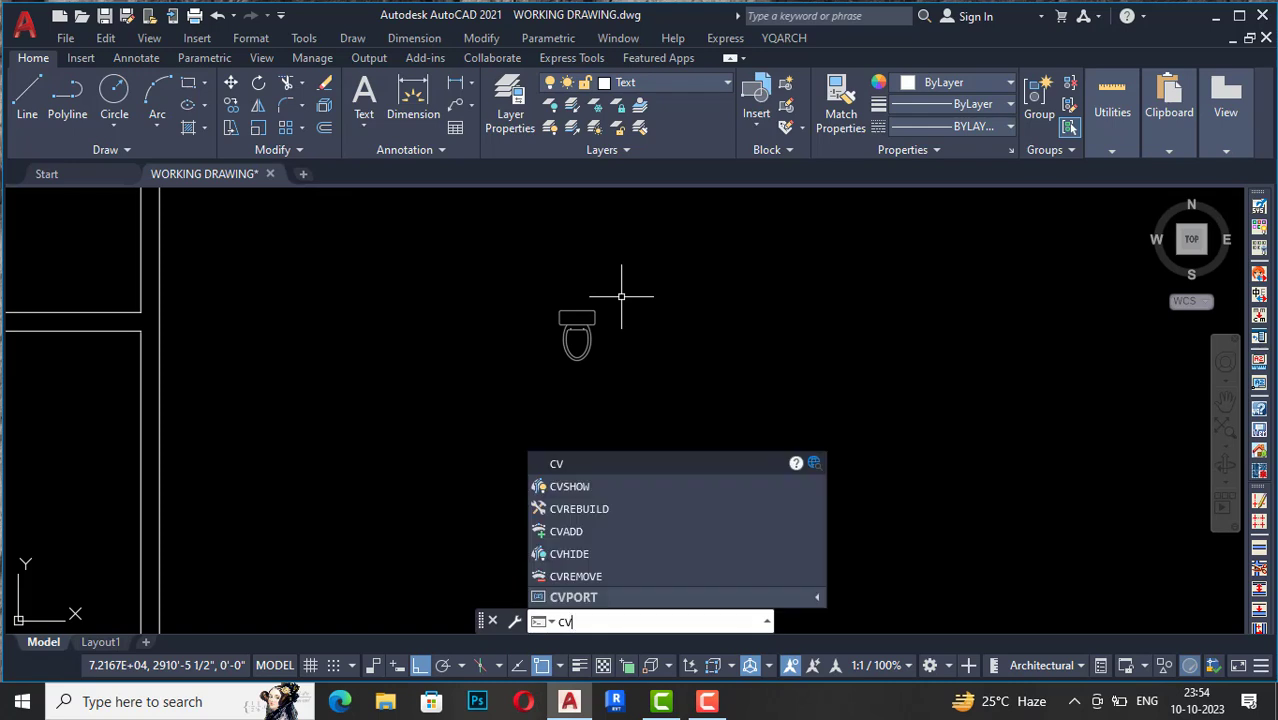
key(Return)
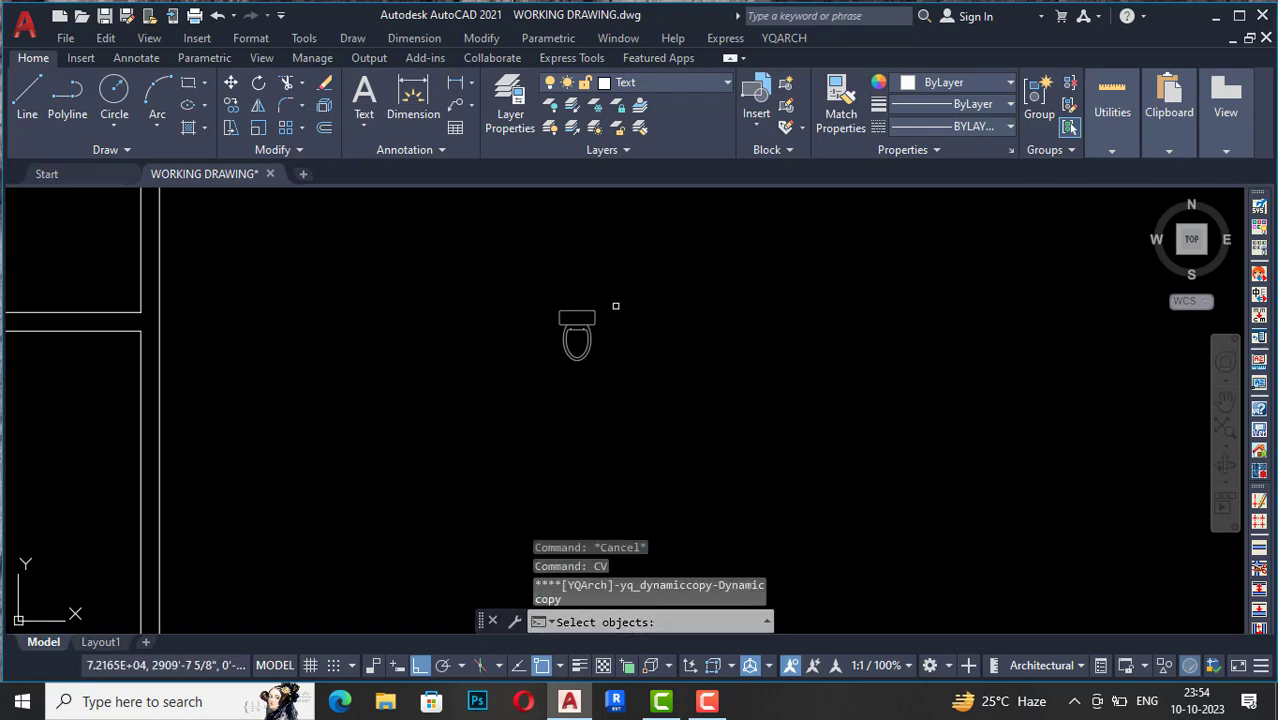
click(610, 253)
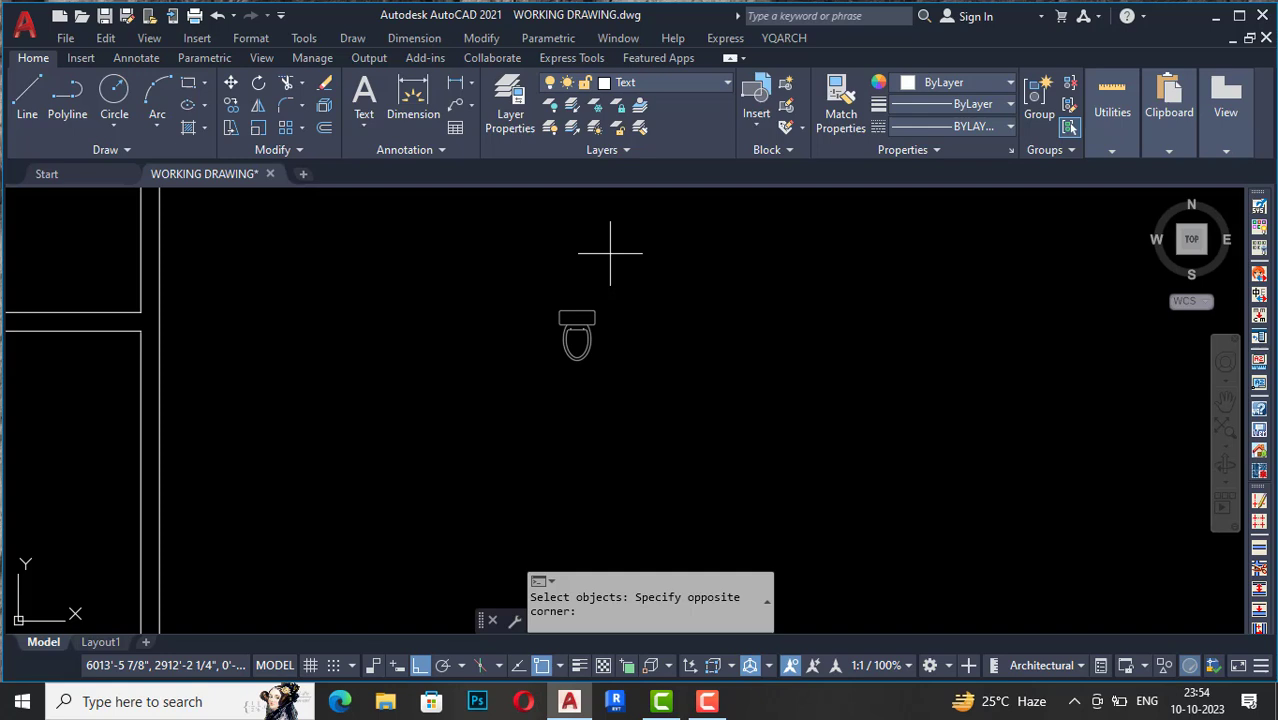
click(527, 416)
key(Return)
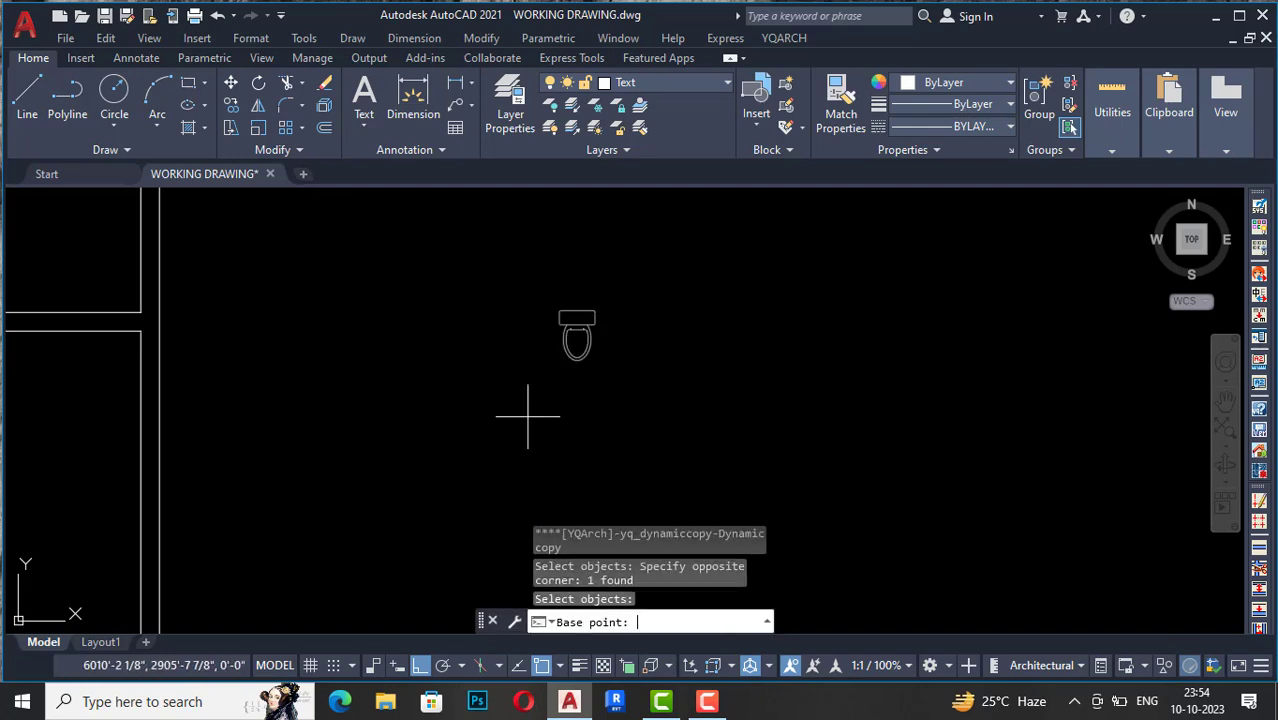
scroll(577, 308, up, 3)
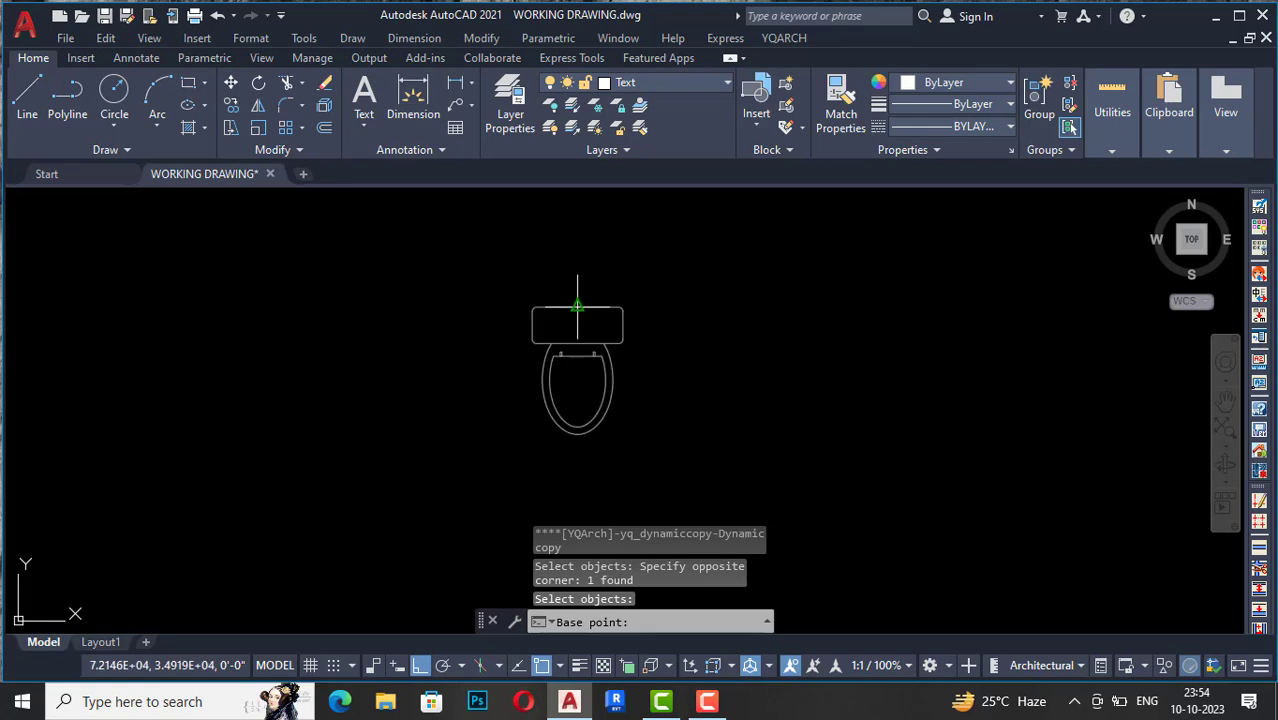
click(577, 308)
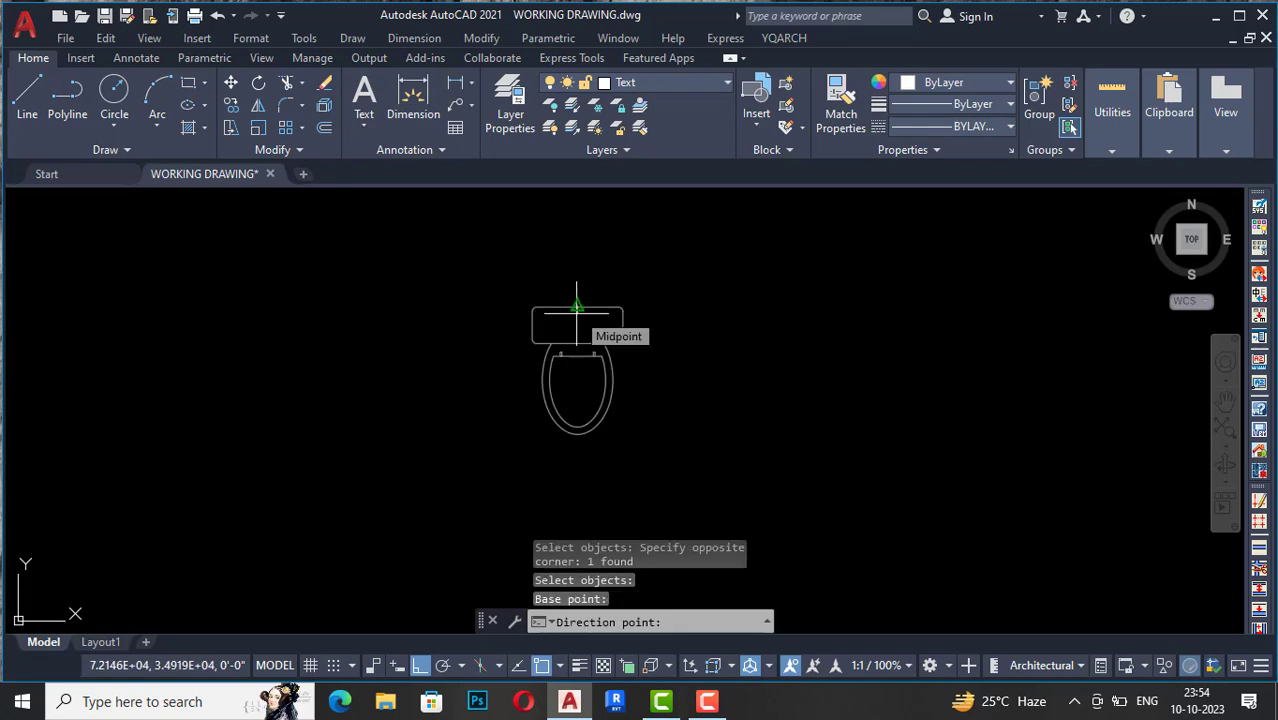
Step: Copy the toilet rightward into an evenly spaced row of eleven fixtures
click(697, 304)
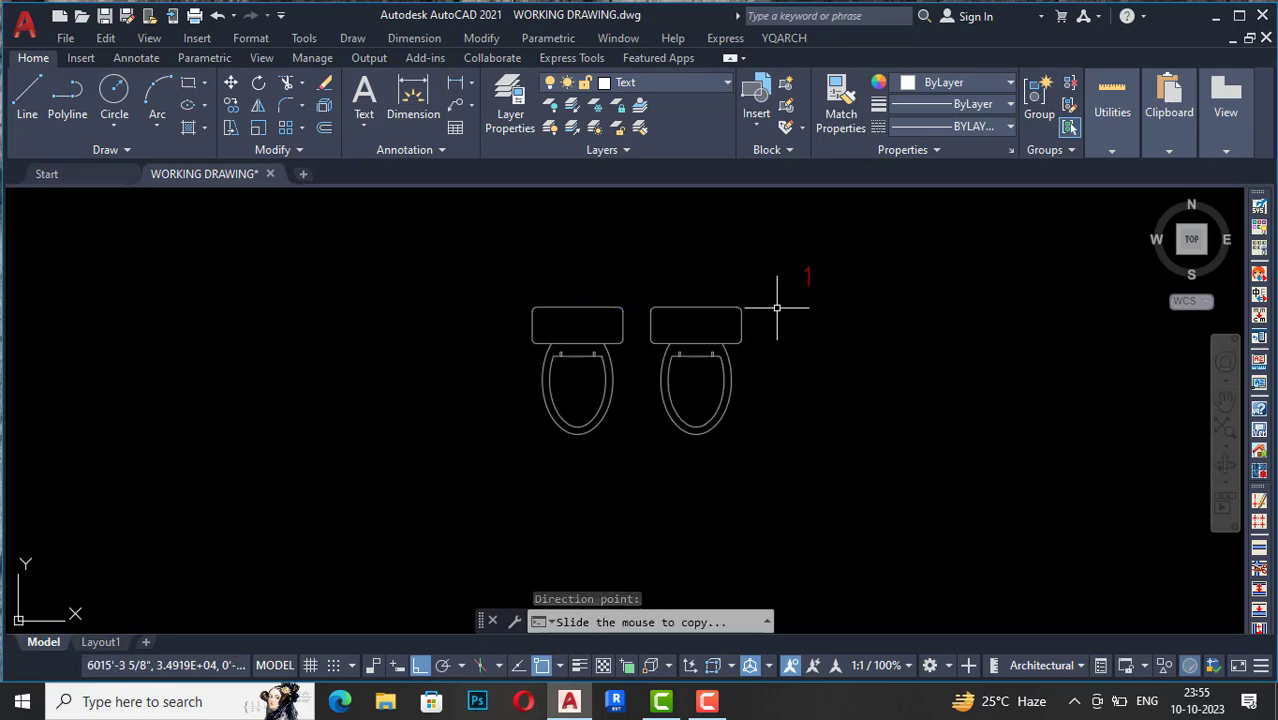
scroll(816, 320, down, 2)
scroll(805, 324, down, 2)
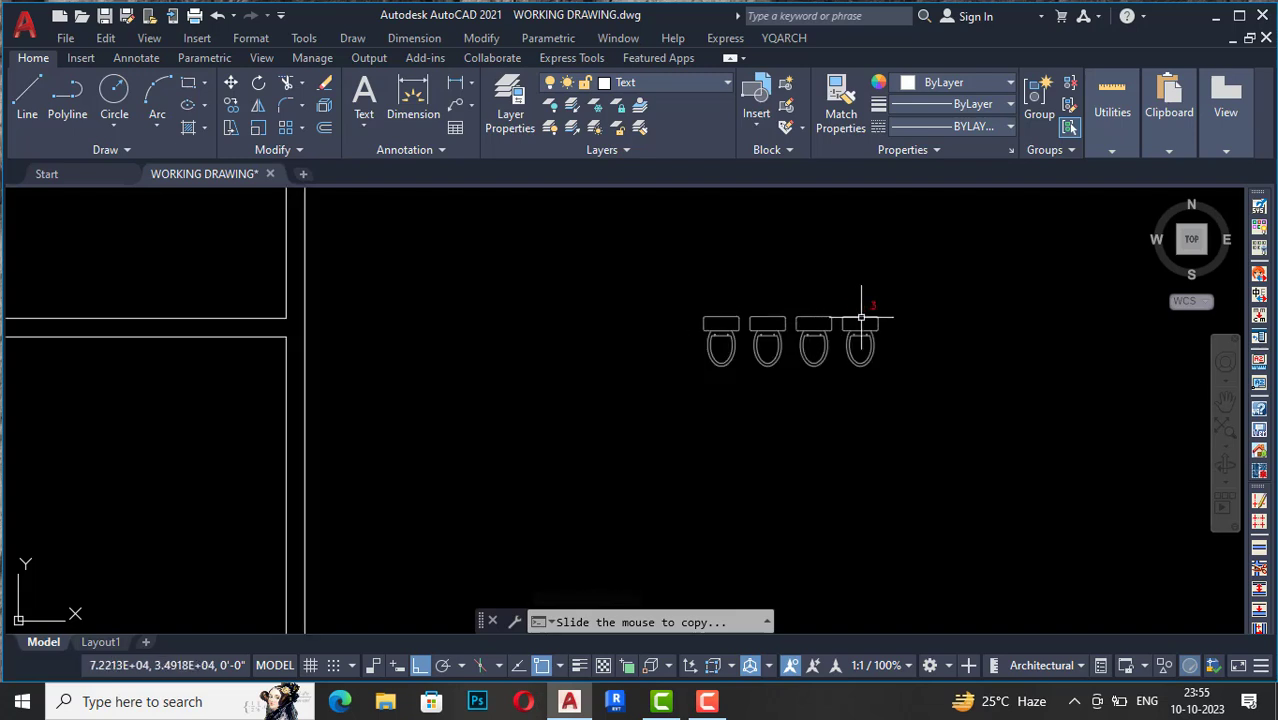
scroll(910, 298, down, 3)
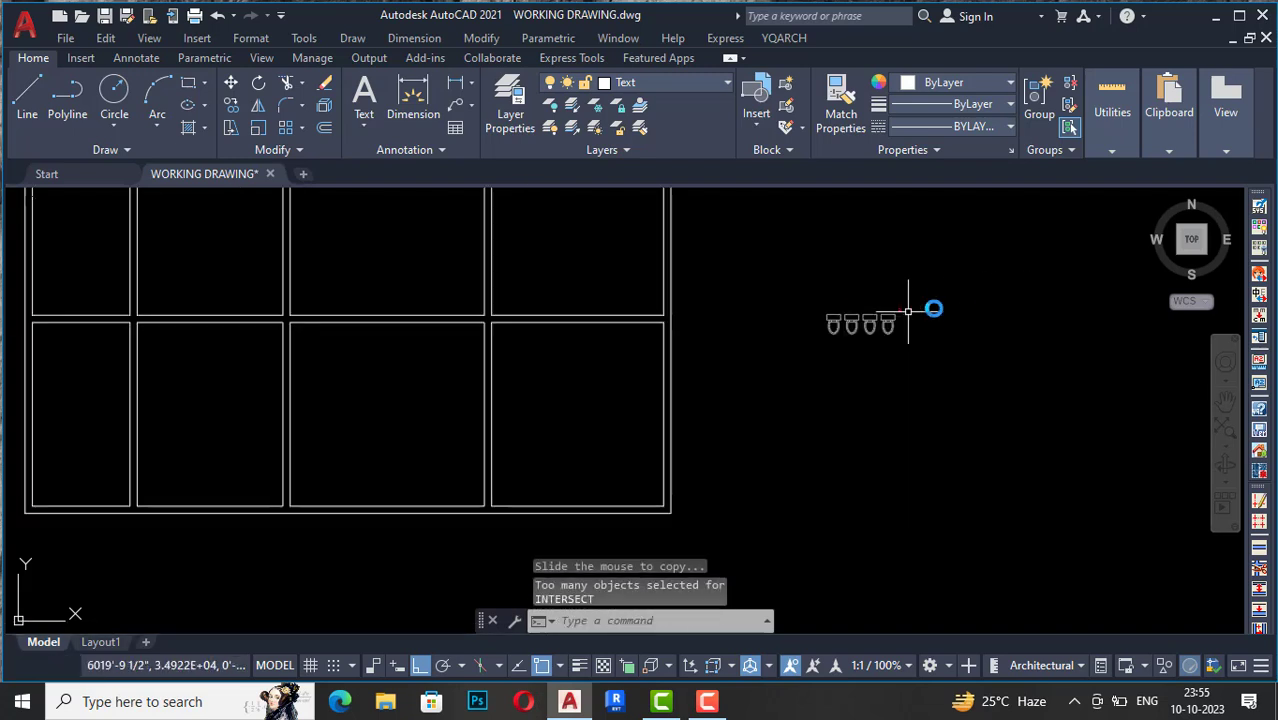
scroll(947, 305, up, 5)
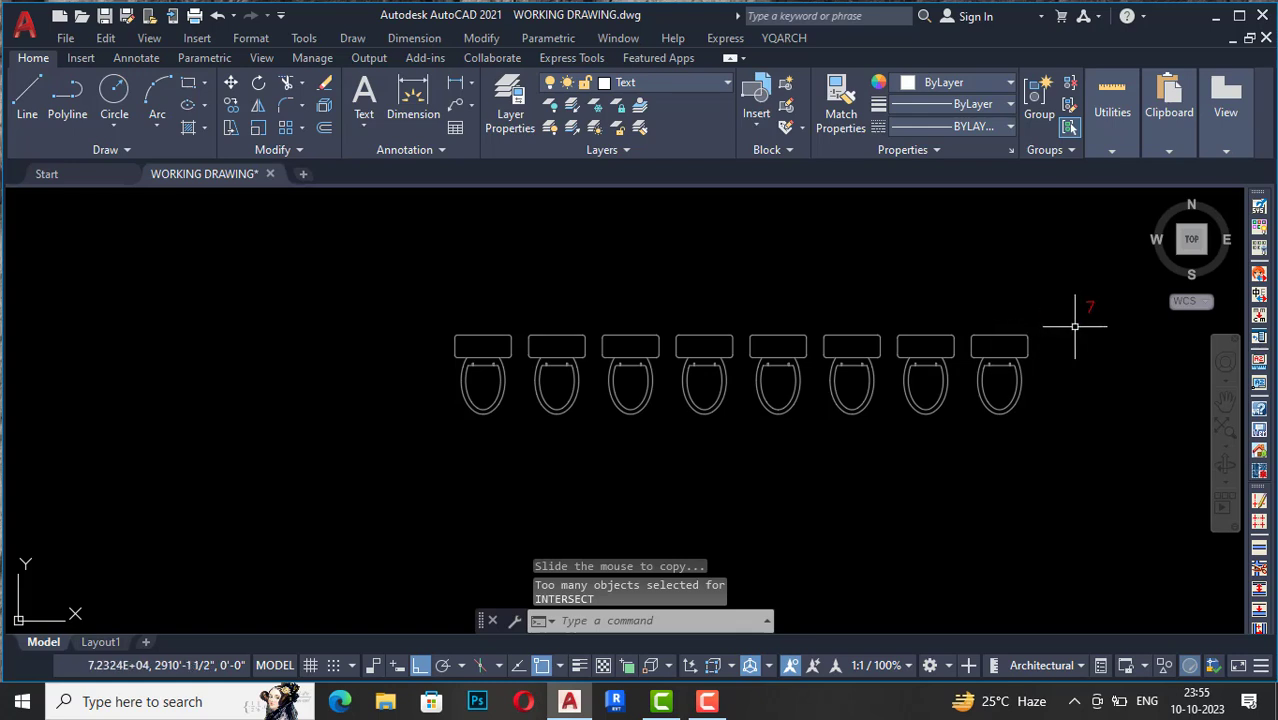
scroll(1021, 338, down, 3)
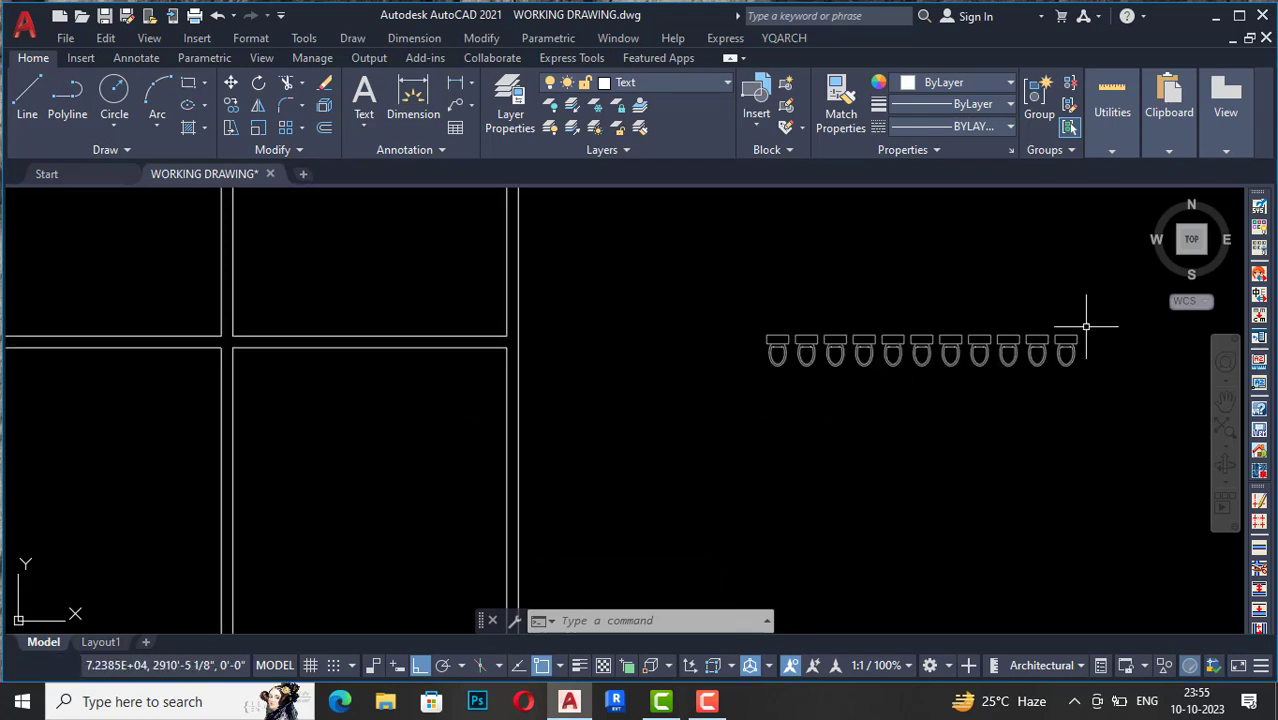
scroll(1100, 316, up, 4)
scroll(870, 268, down, 4)
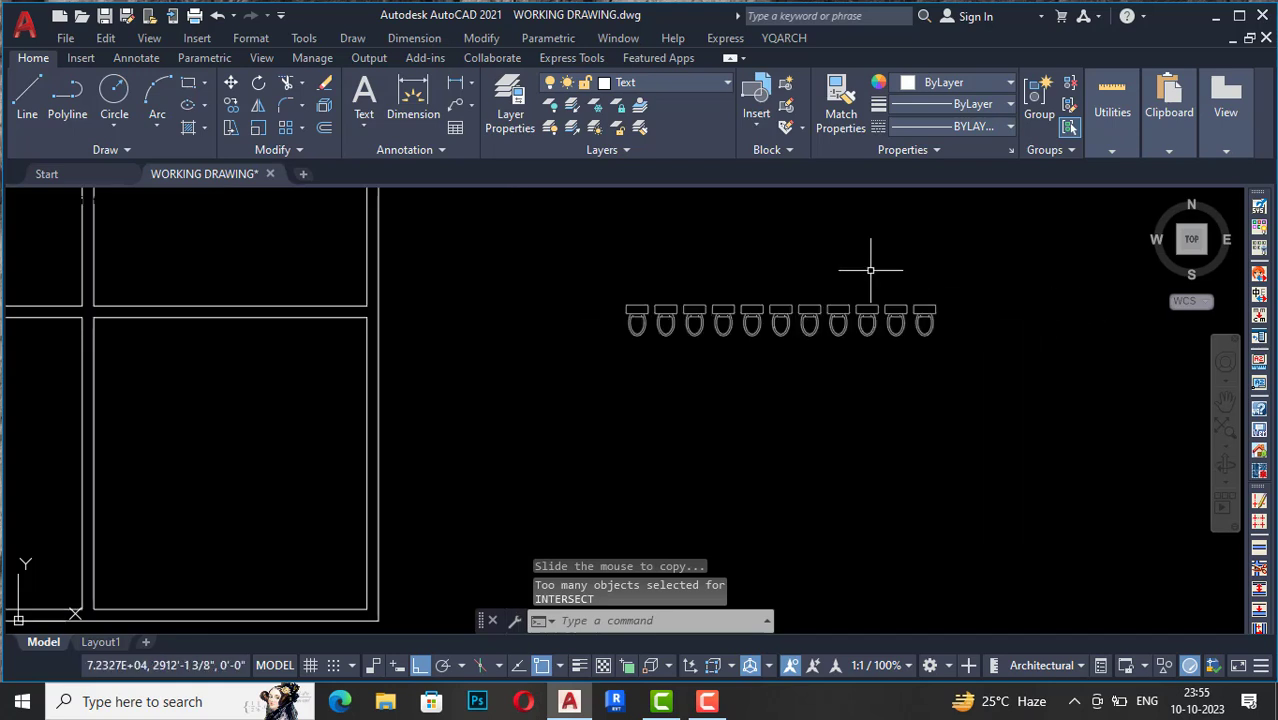
Step: Window-select the toilet row and dynamically copy it downward with CV
click(992, 369)
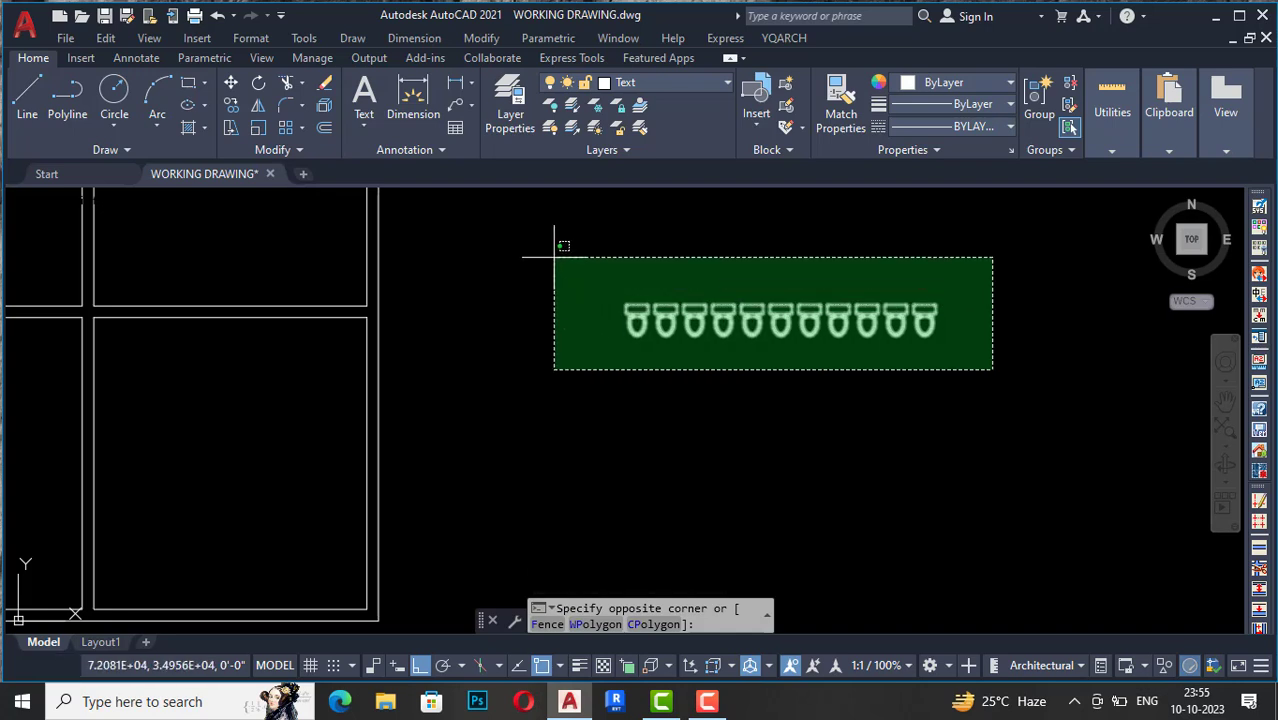
click(610, 285)
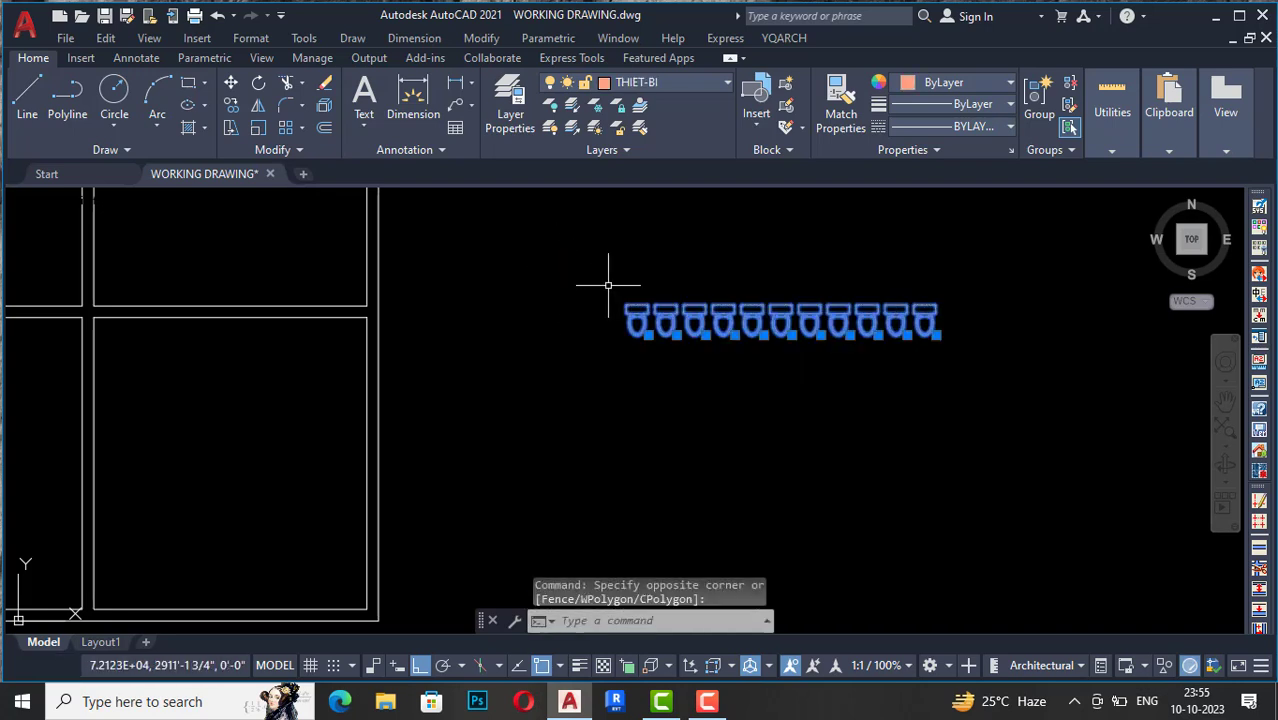
text(cv)
key(space)
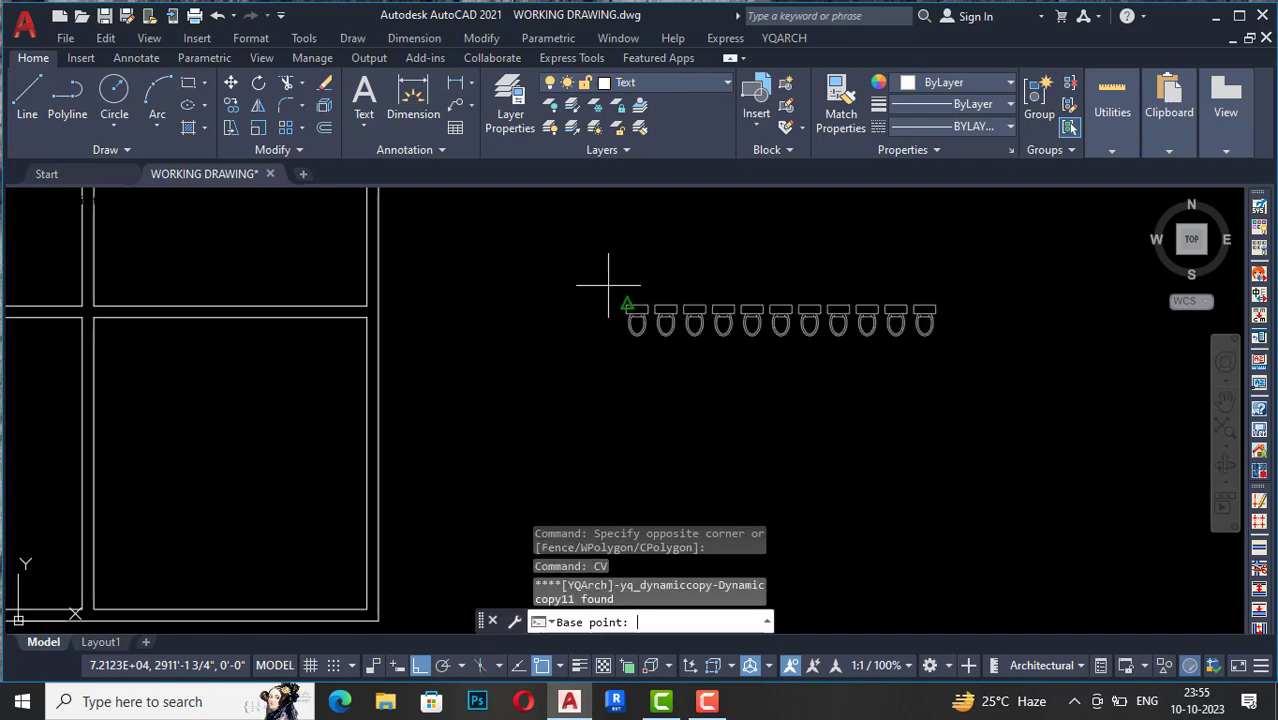
scroll(637, 300, up, 4)
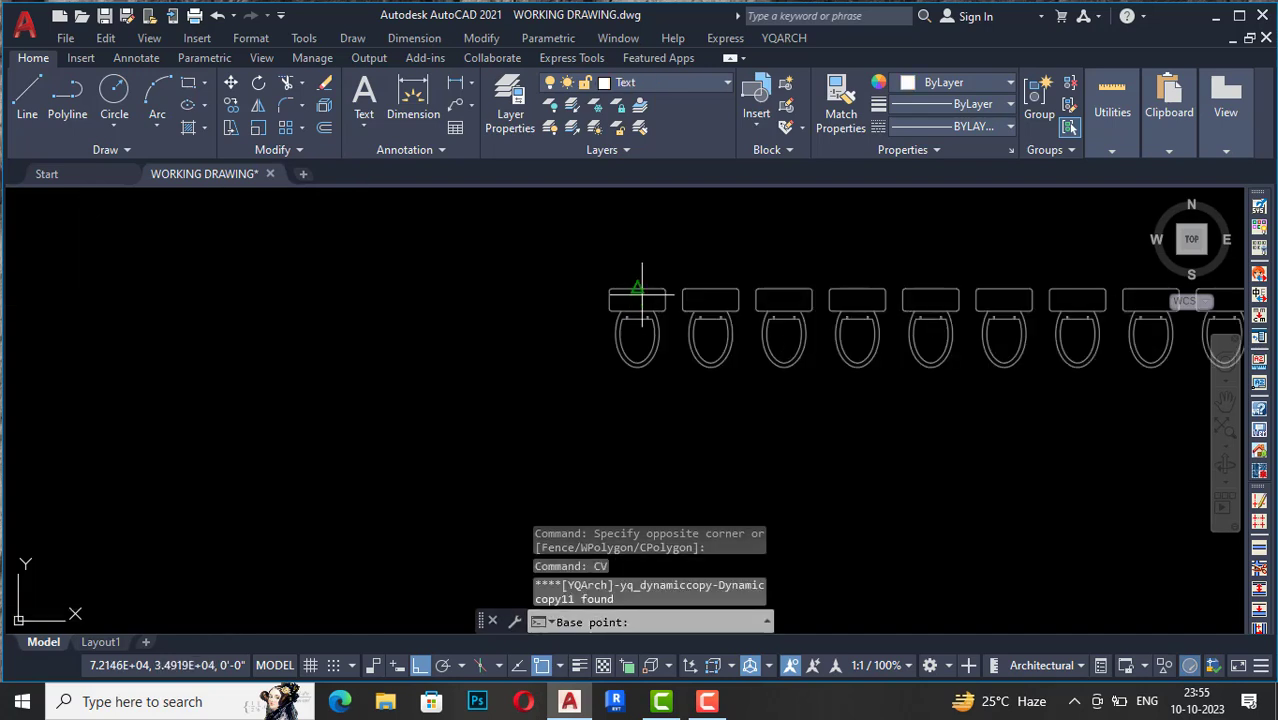
click(637, 422)
scroll(640, 428, down, 4)
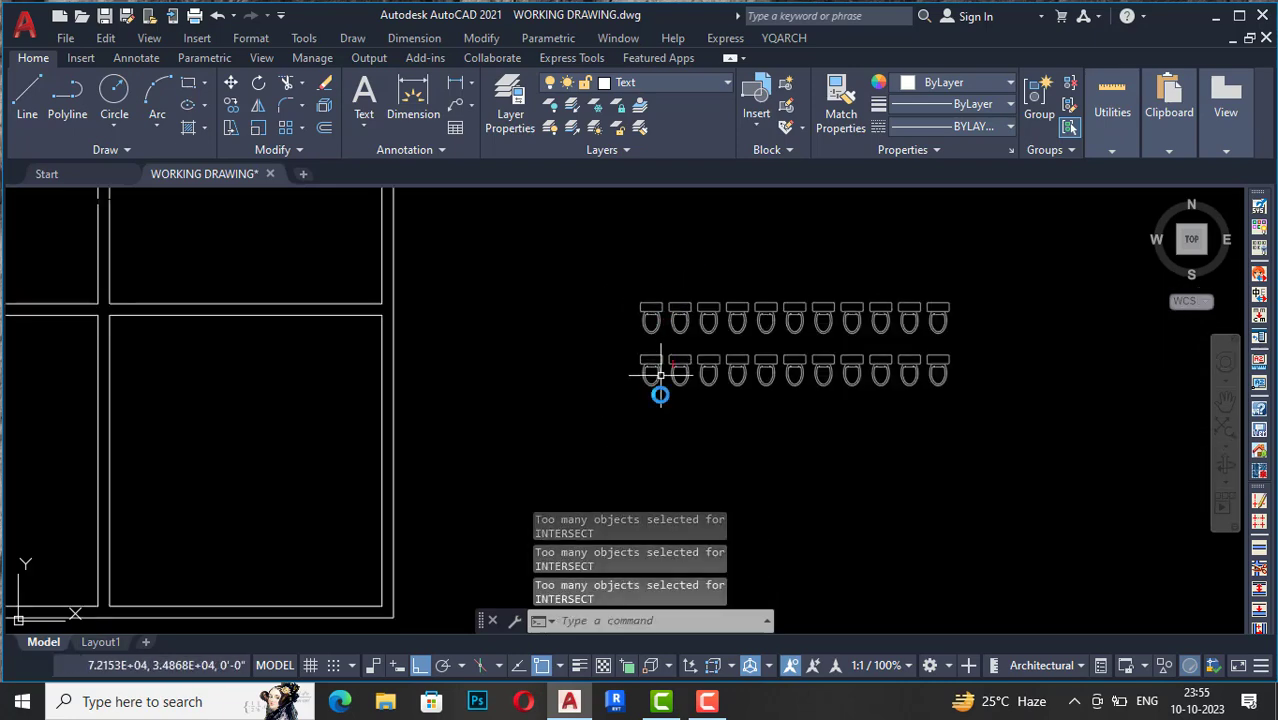
scroll(660, 432, down, 5)
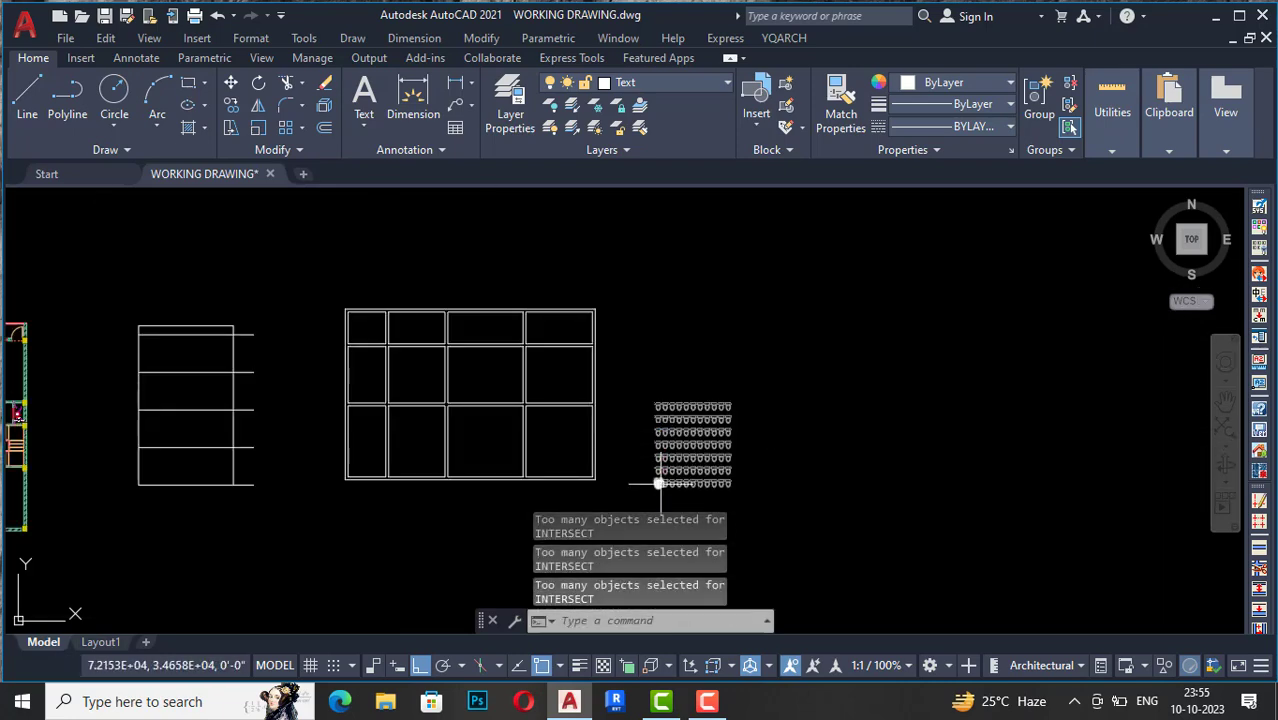
scroll(660, 480, up, 7)
scroll(660, 484, down, 6)
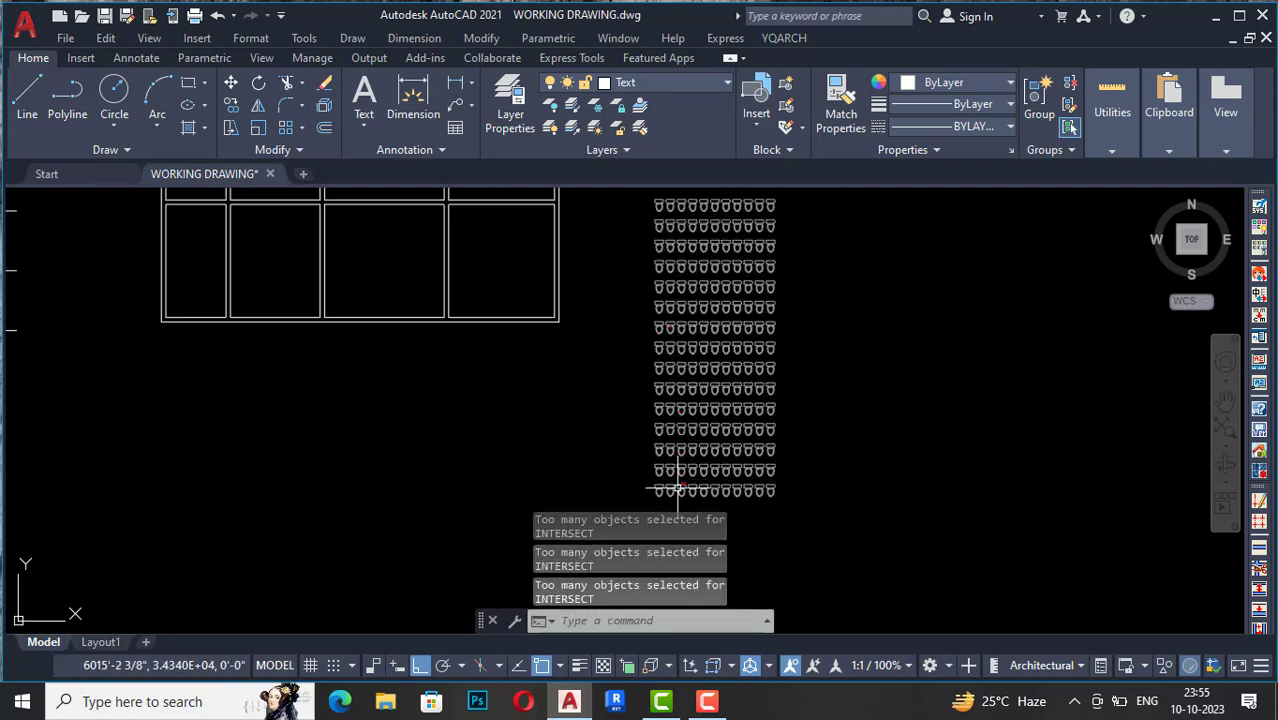
Step: Stop copying at about fifteen stacked rows and zoom out to review the array
key(Escape)
key(Escape)
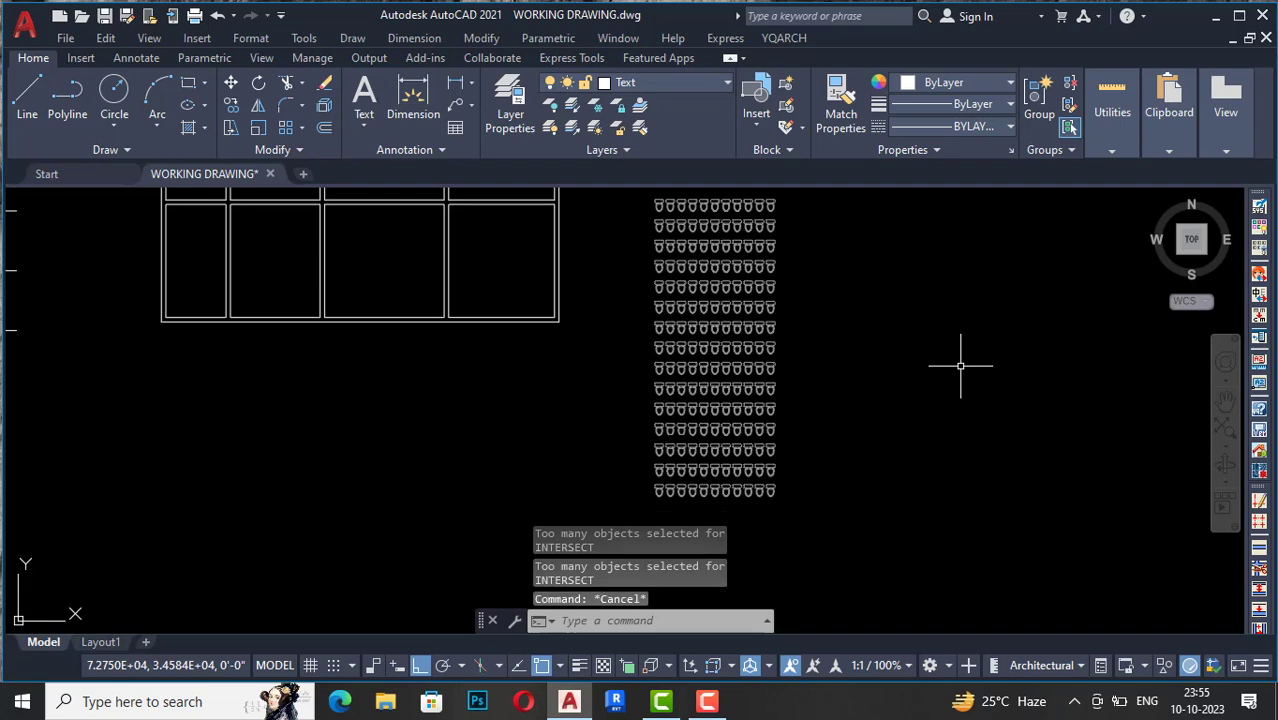
scroll(745, 285, down, 4)
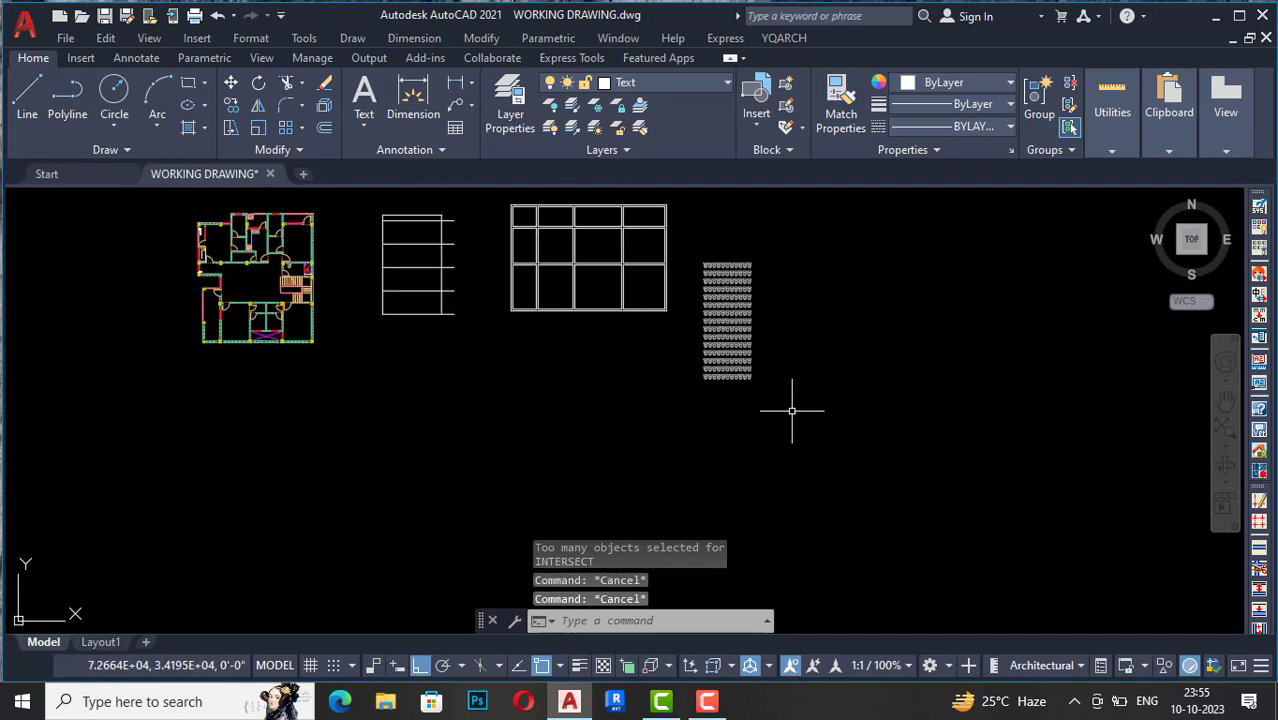
scroll(740, 250, up, 4)
scroll(769, 231, up, 2)
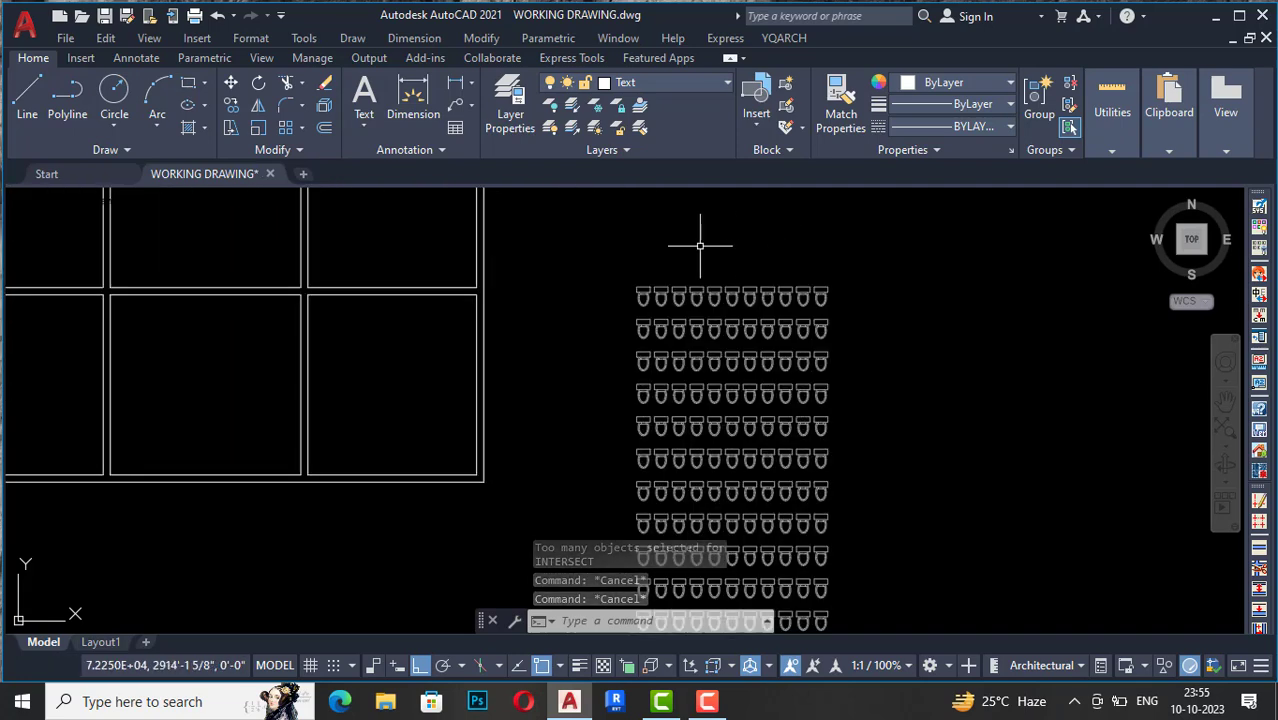
scroll(697, 247, down, 4)
scroll(690, 245, down, 2)
scroll(839, 338, down, 2)
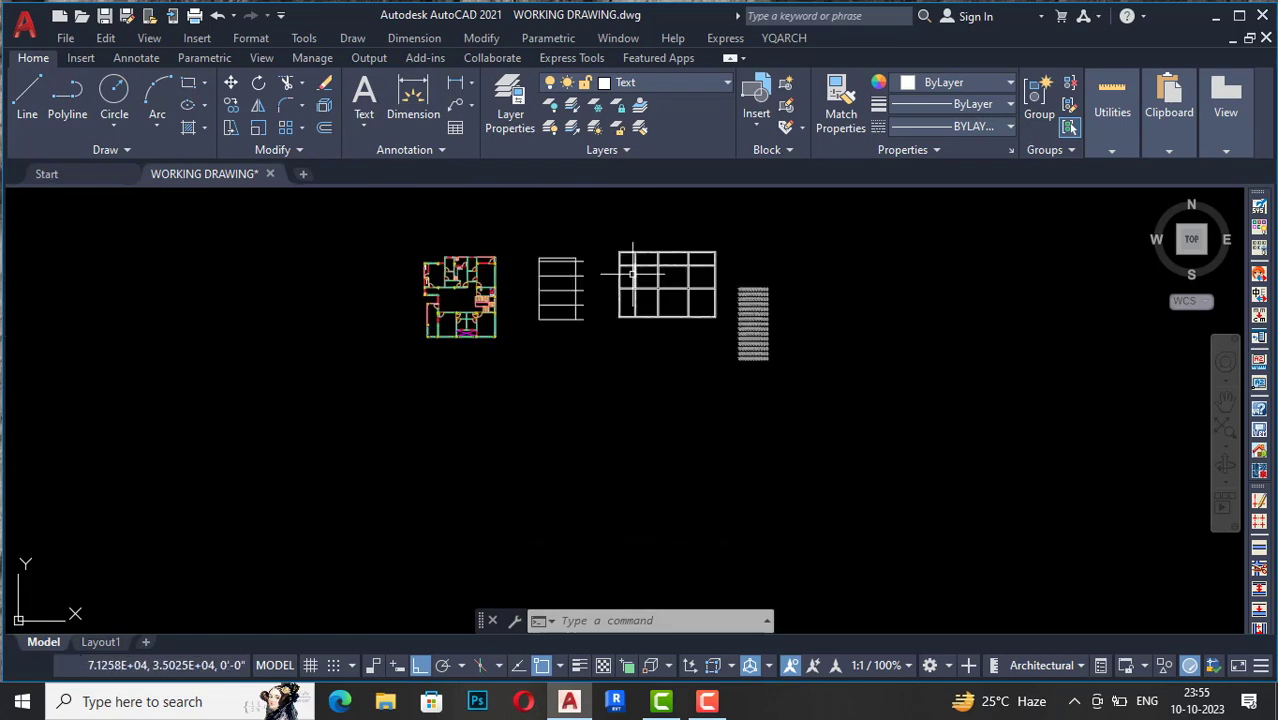
scroll(633, 270, up, 4)
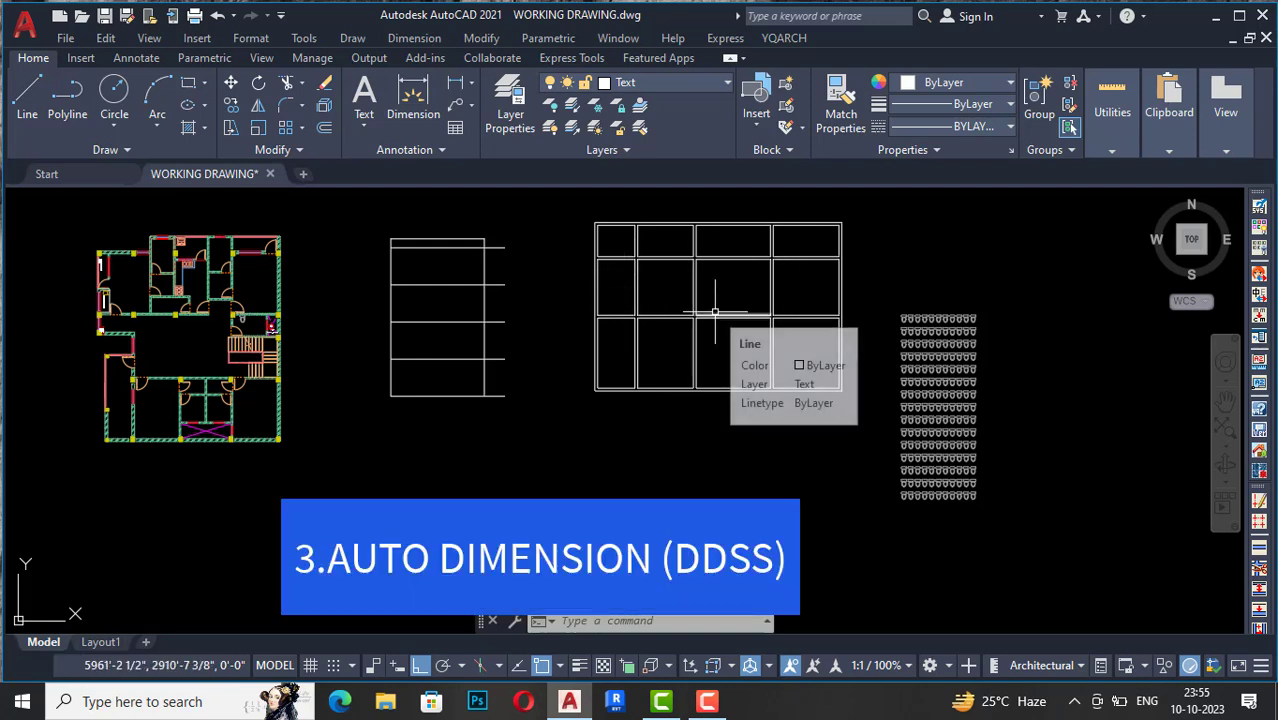
Step: Dimension every grid wall side with YQArch DDSS, giving labels such as 180 and 120.7
text(ddss)
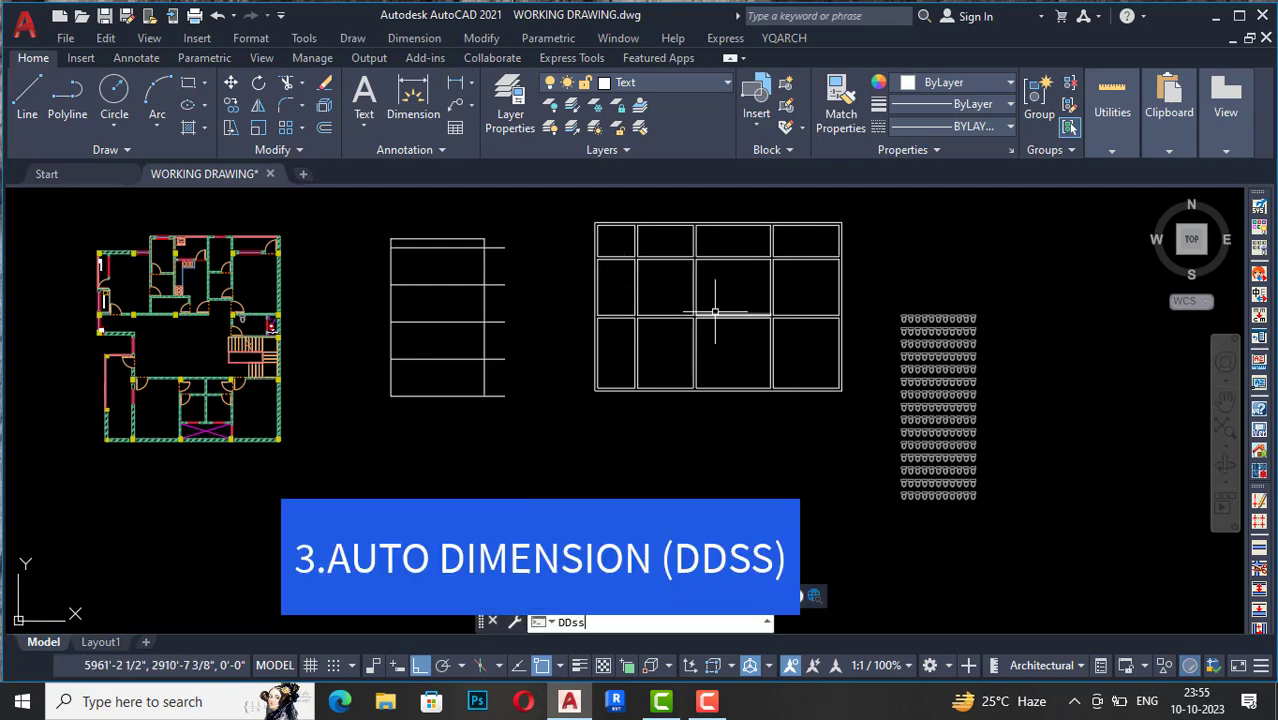
key(Return)
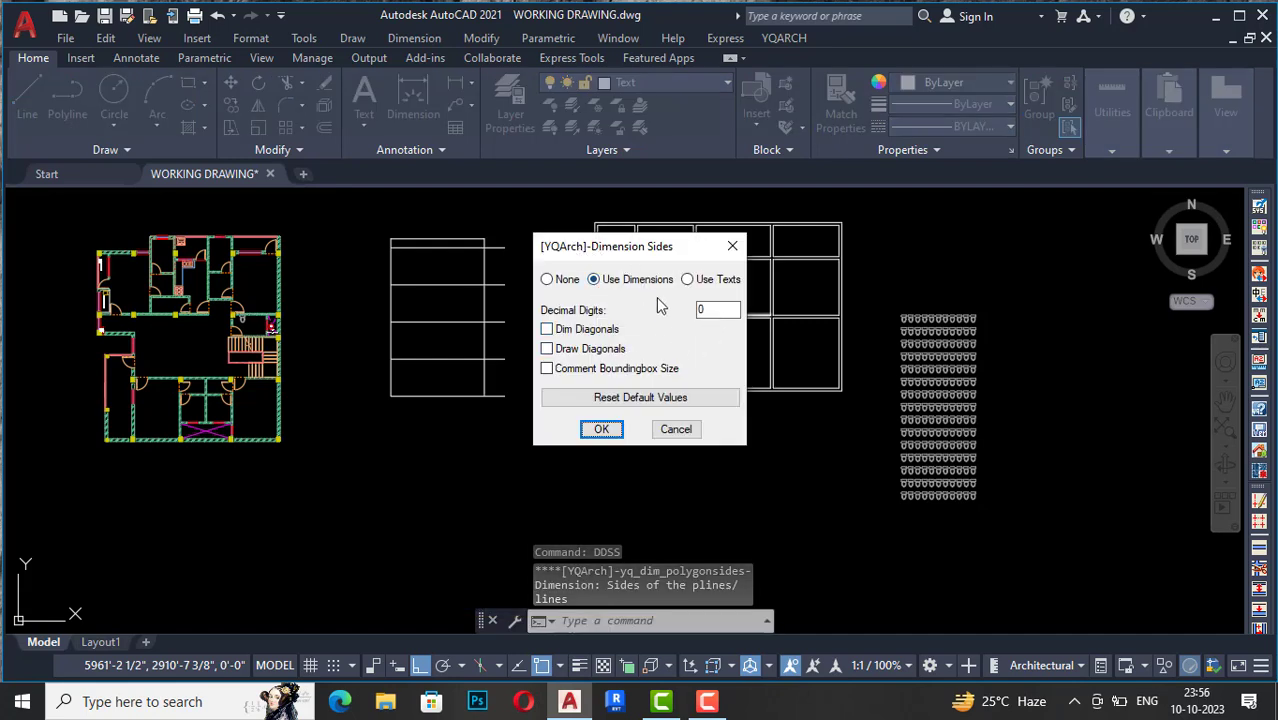
click(601, 430)
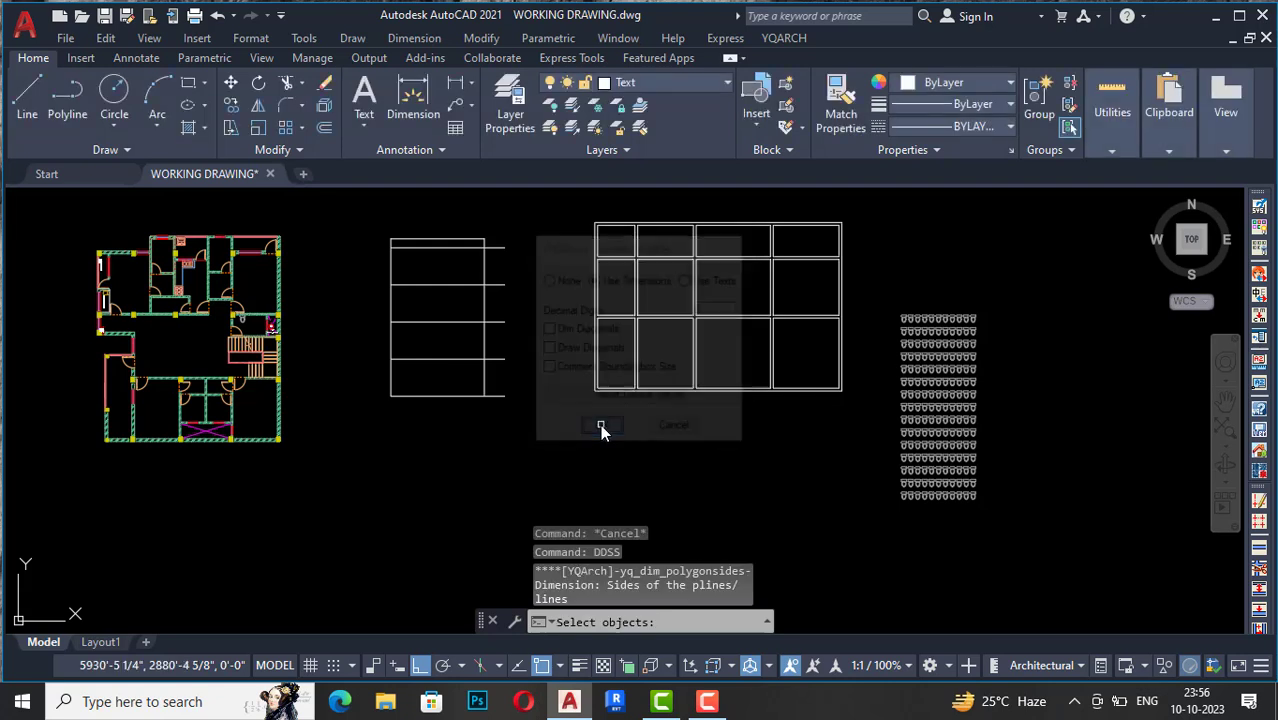
click(870, 424)
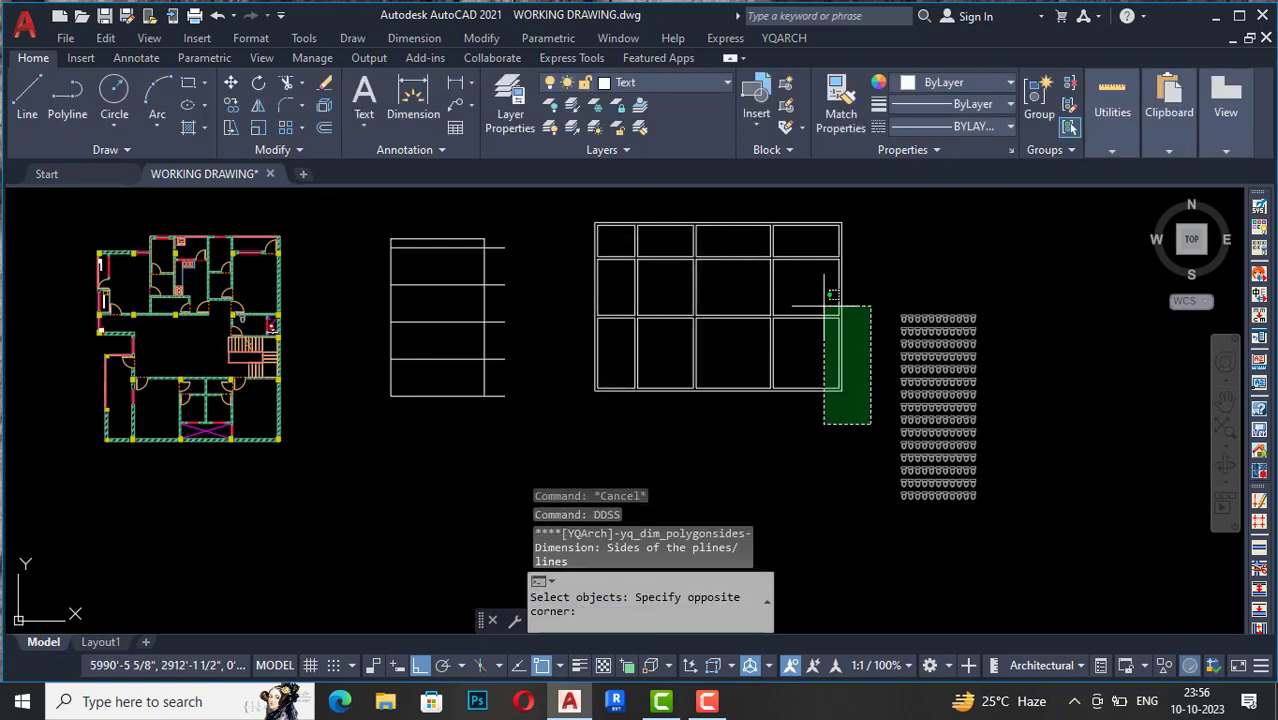
click(559, 204)
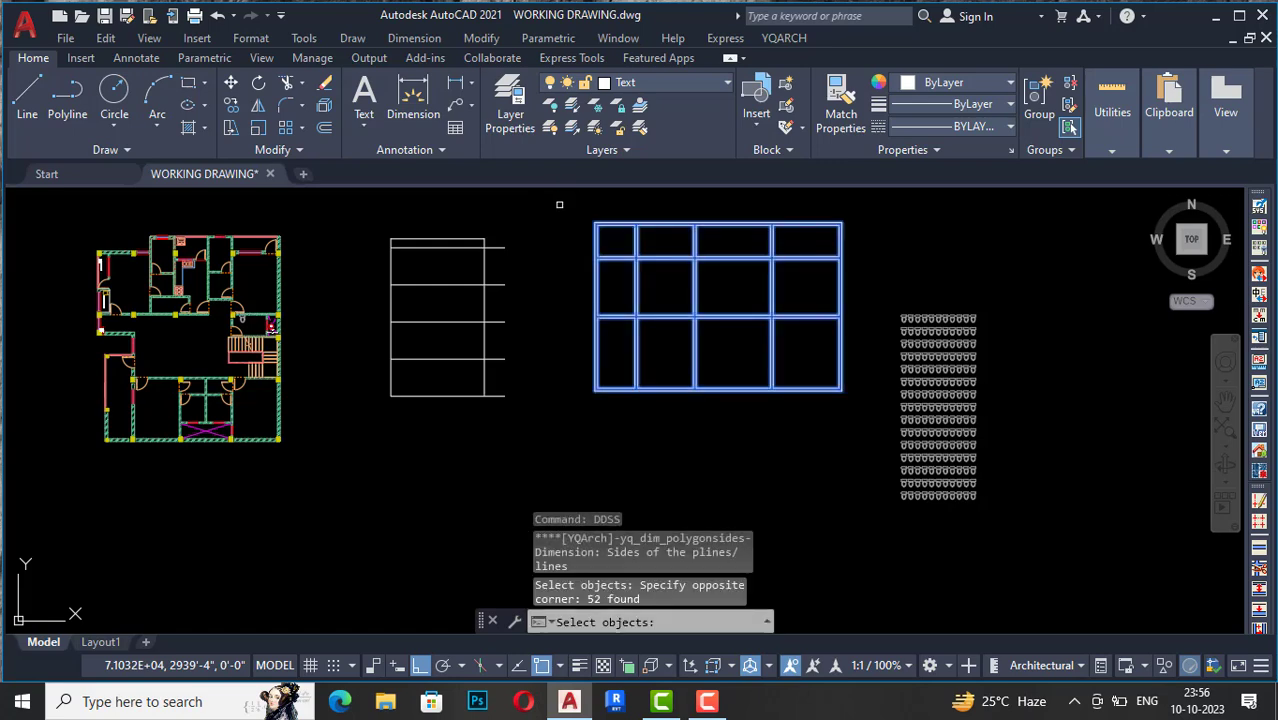
key(Return)
scroll(608, 240, up, 8)
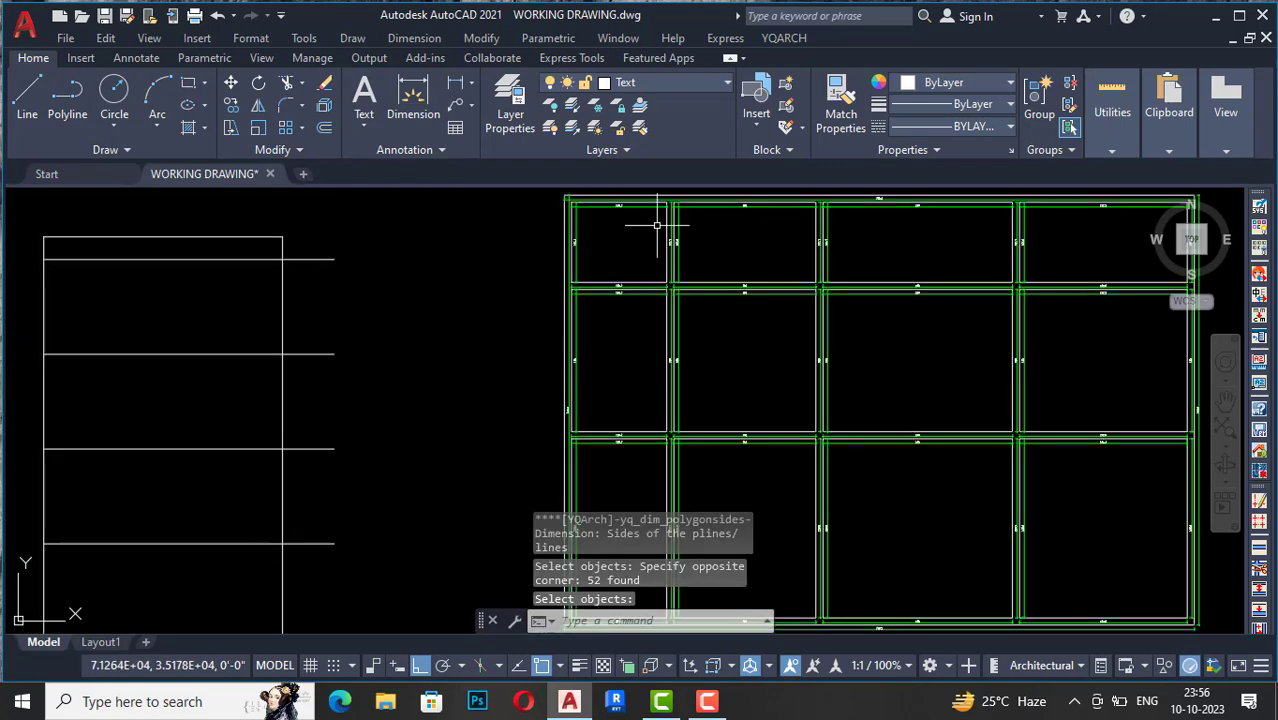
scroll(673, 226, up, 3)
scroll(711, 285, down, 6)
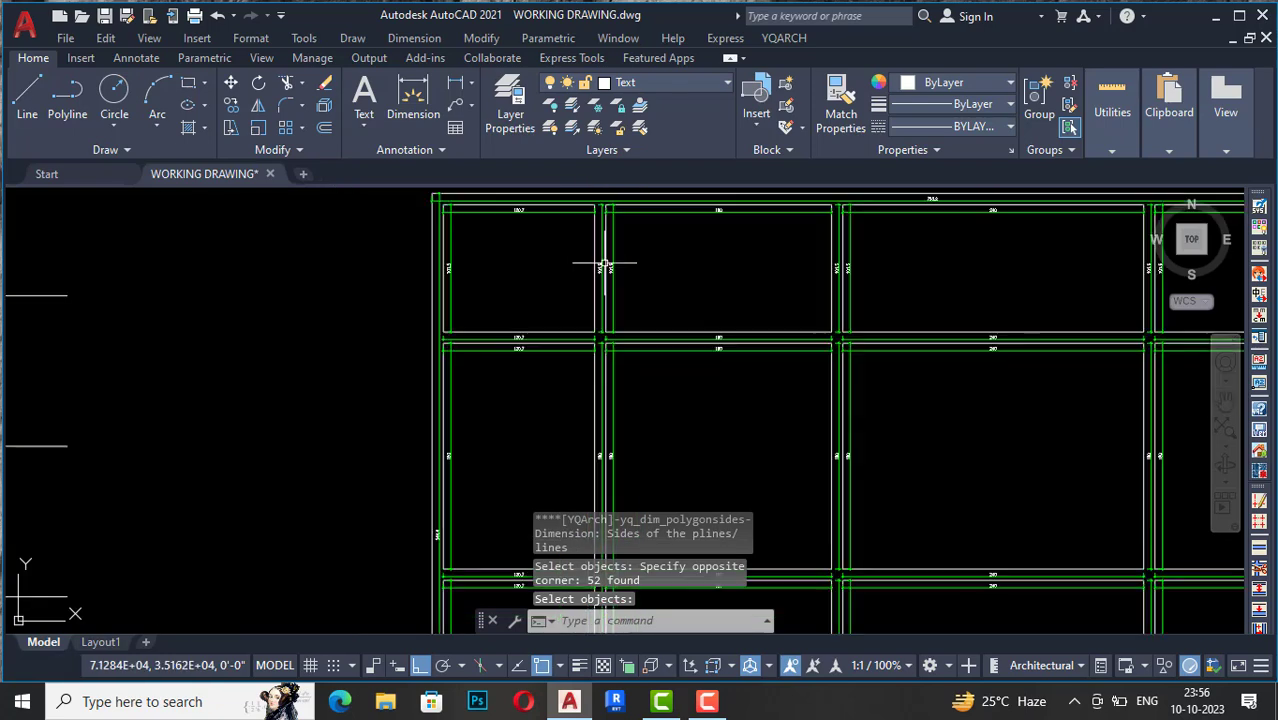
scroll(711, 293, up, 9)
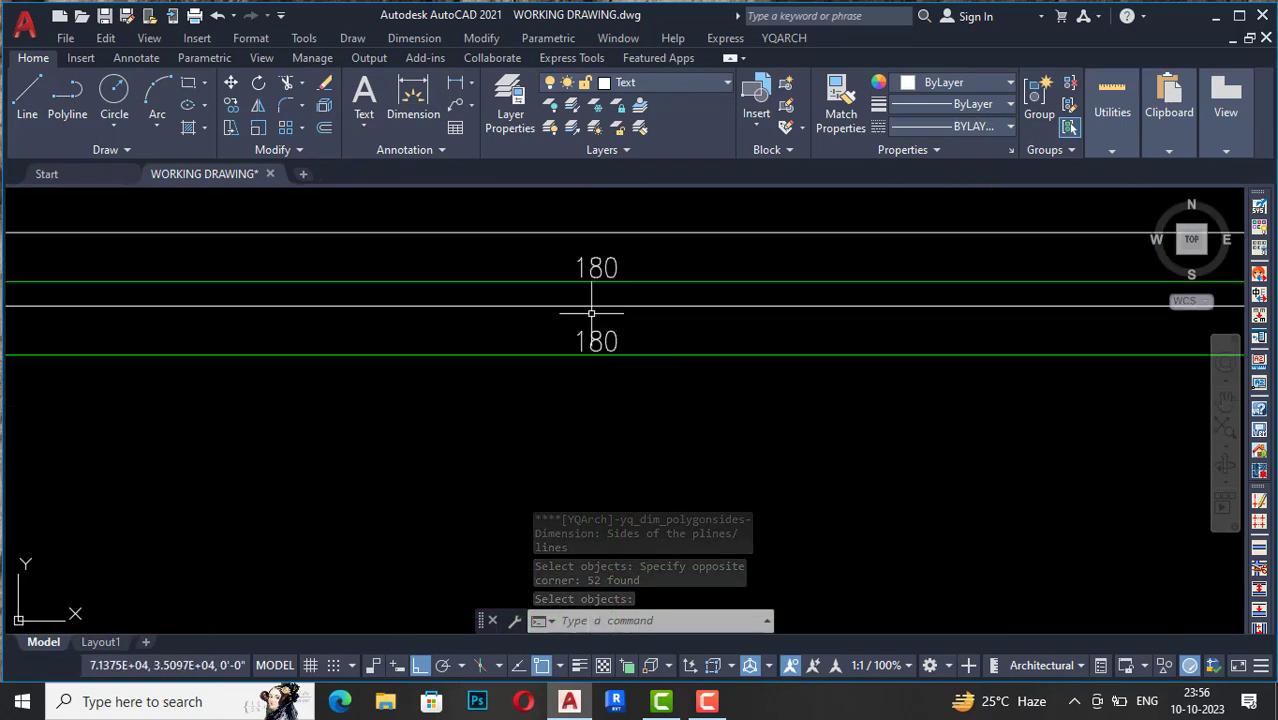
scroll(592, 297, down, 5)
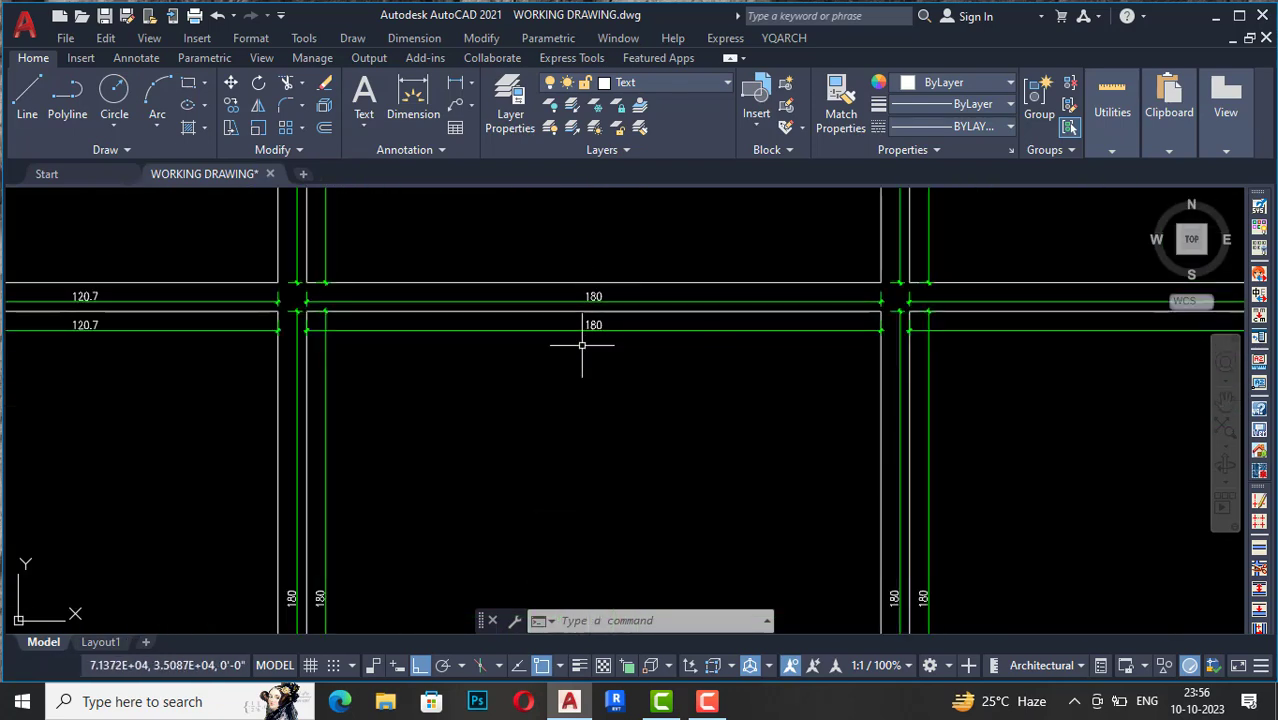
scroll(588, 335, down, 3)
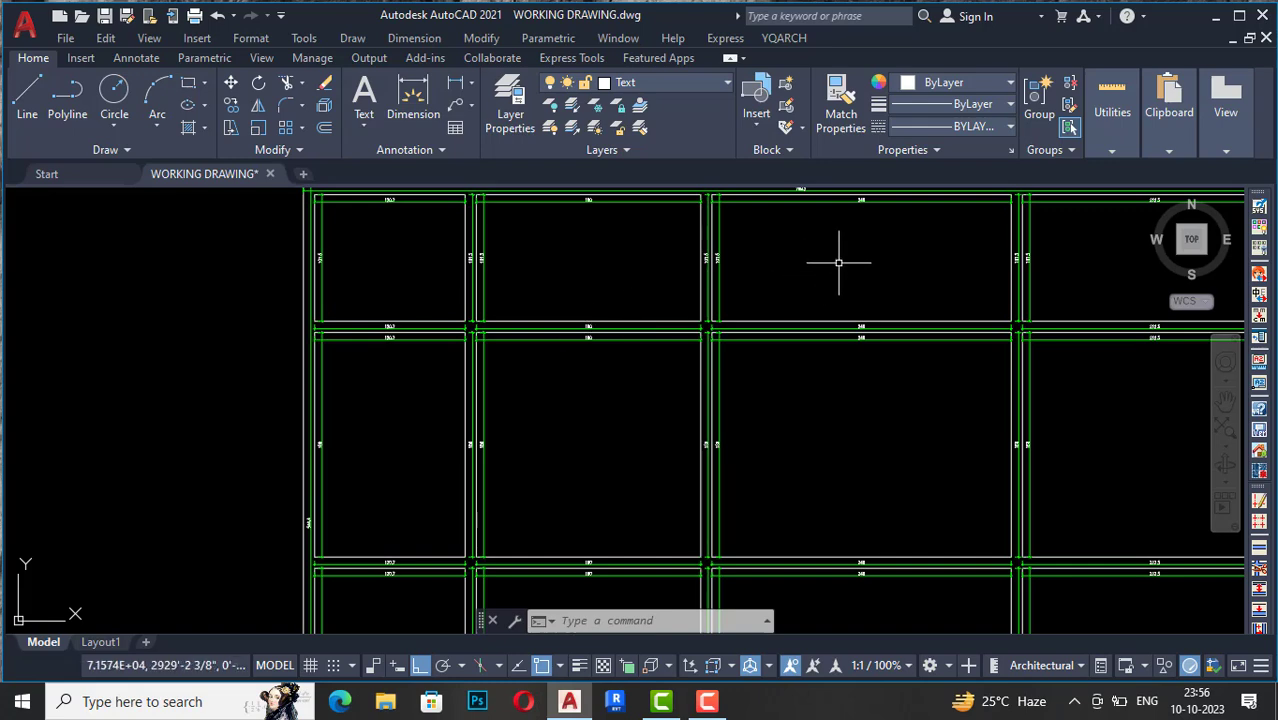
Step: Confirm YQArch's default drawing units are inch via System Setup and cancel unchanged
click(784, 38)
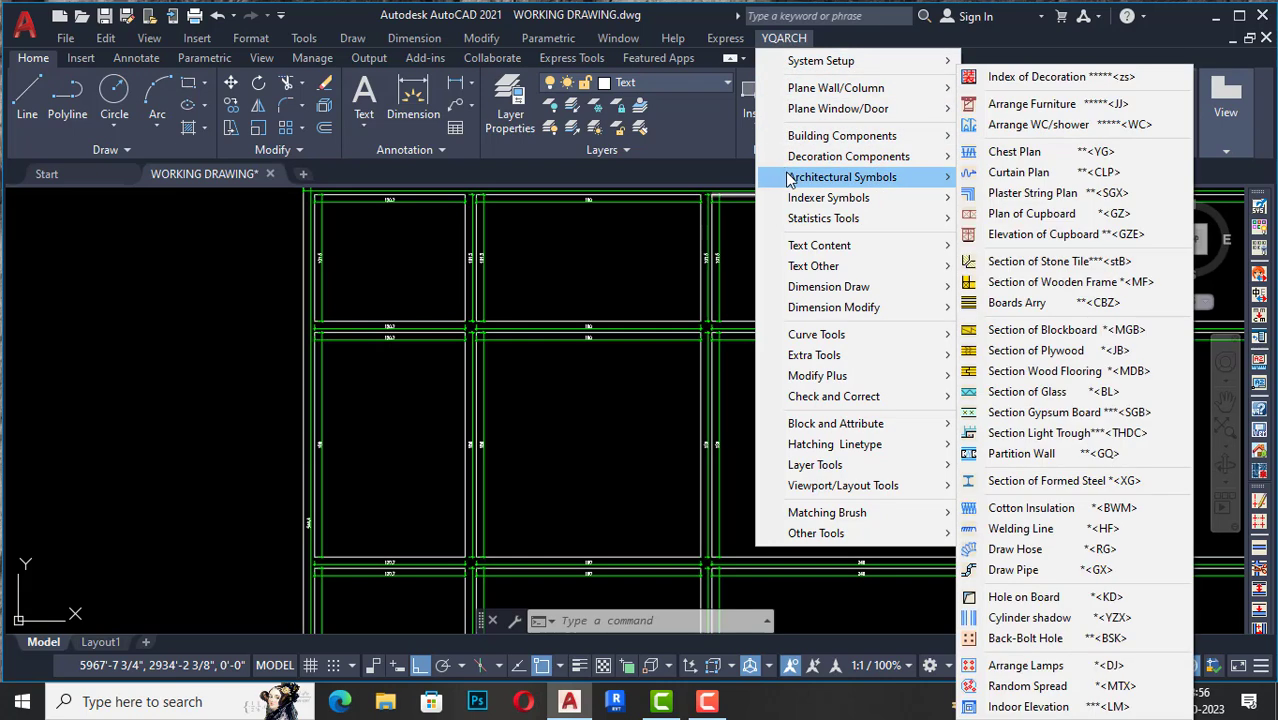
mouse_move(808, 66)
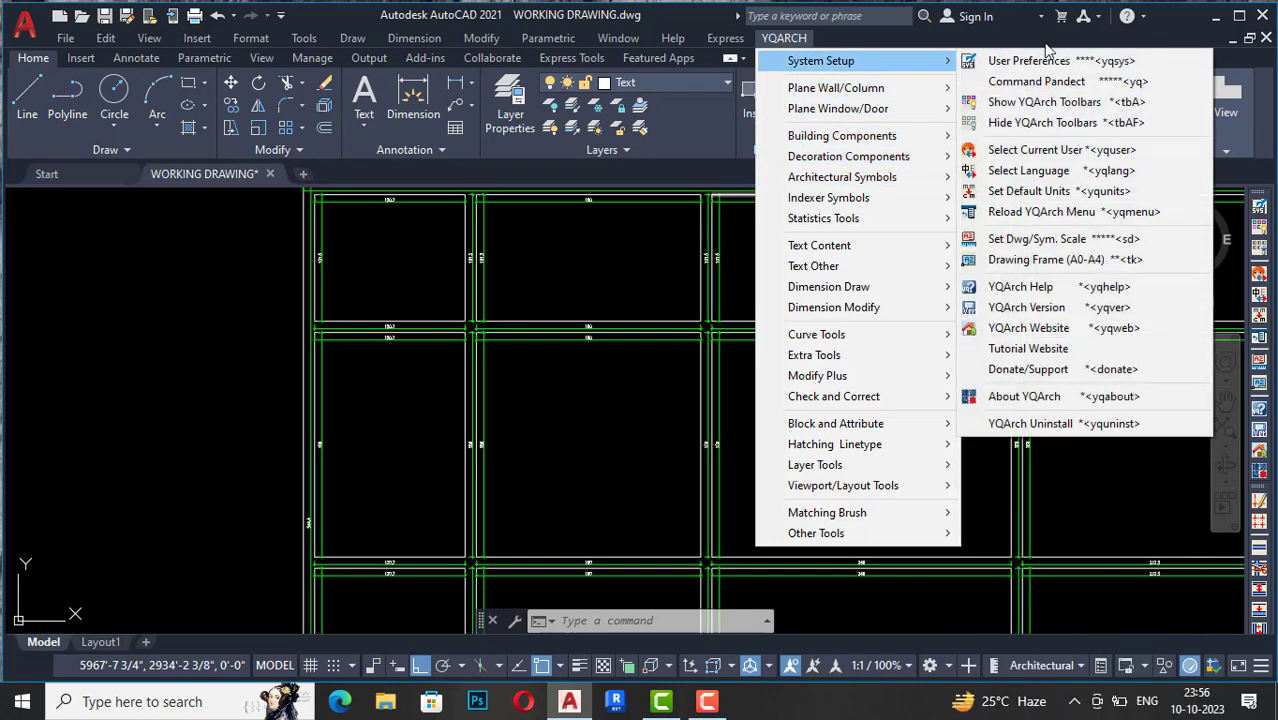
click(1043, 197)
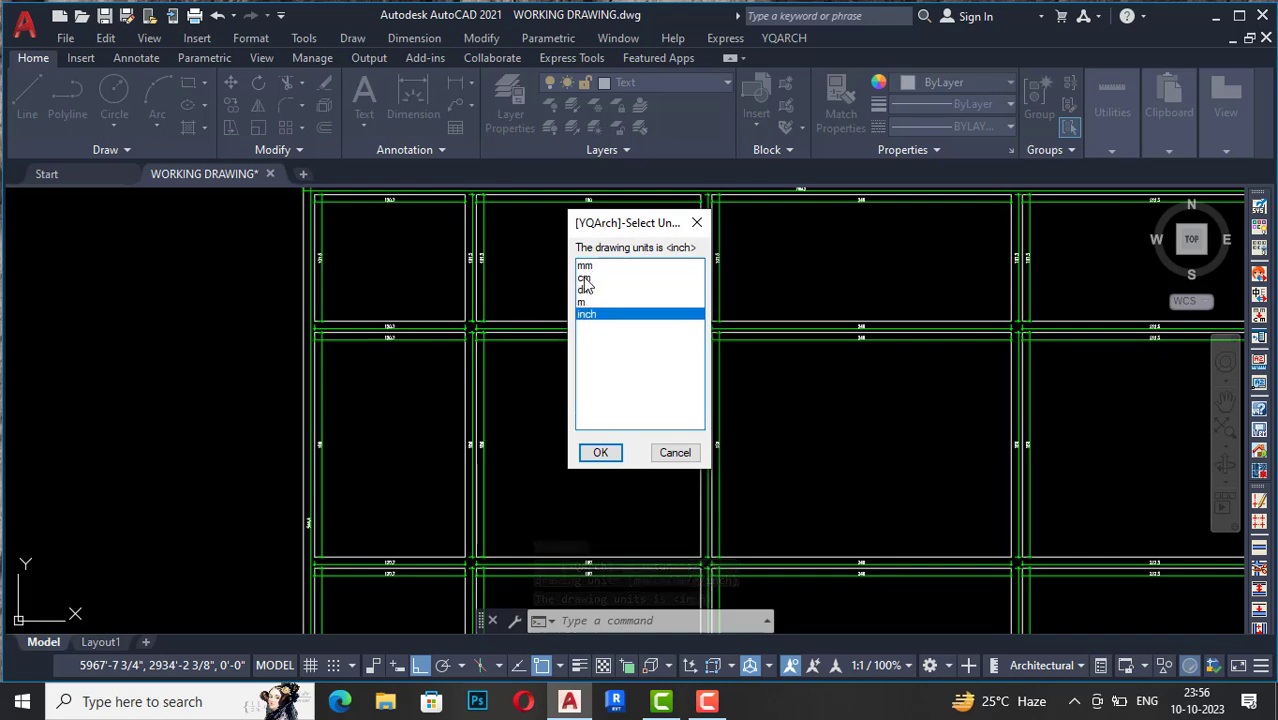
click(675, 453)
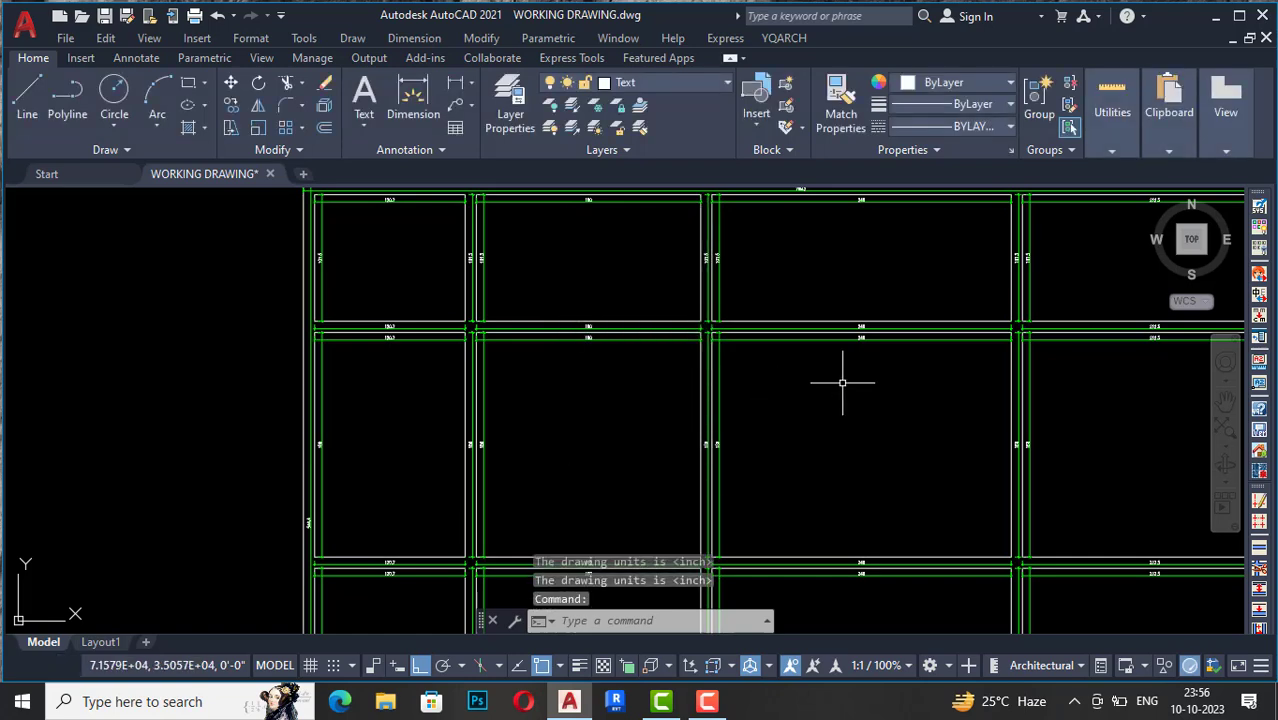
scroll(844, 380, down, 5)
scroll(606, 303, up, 2)
Step: Run DDSS and accept the Use Dimensions setting with 0 decimal digits
scroll(606, 303, up, 4)
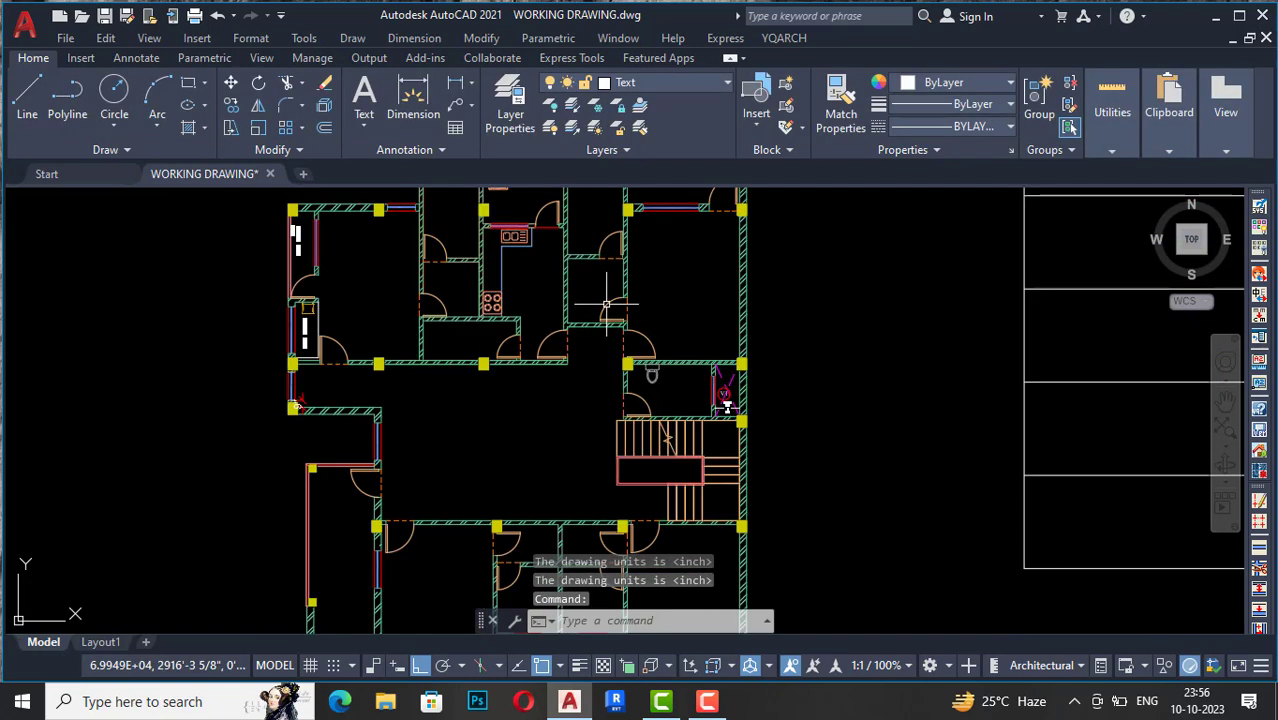
scroll(606, 304, up, 4)
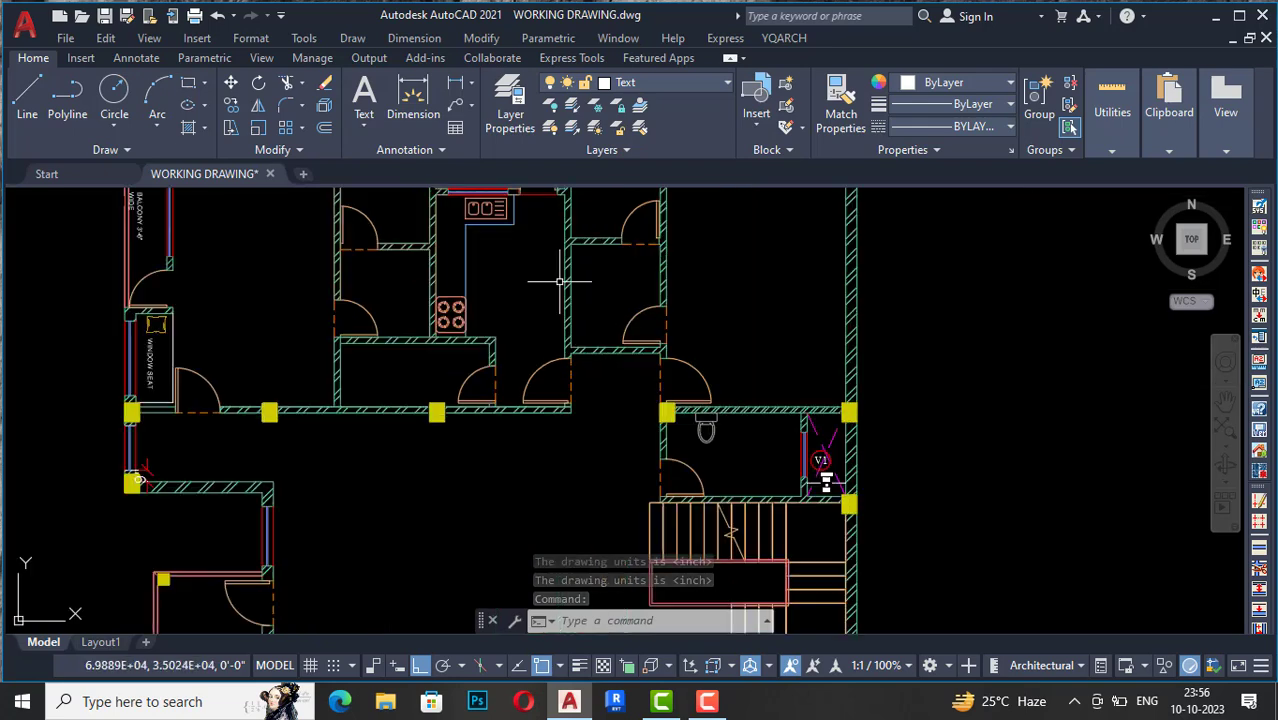
text(d)
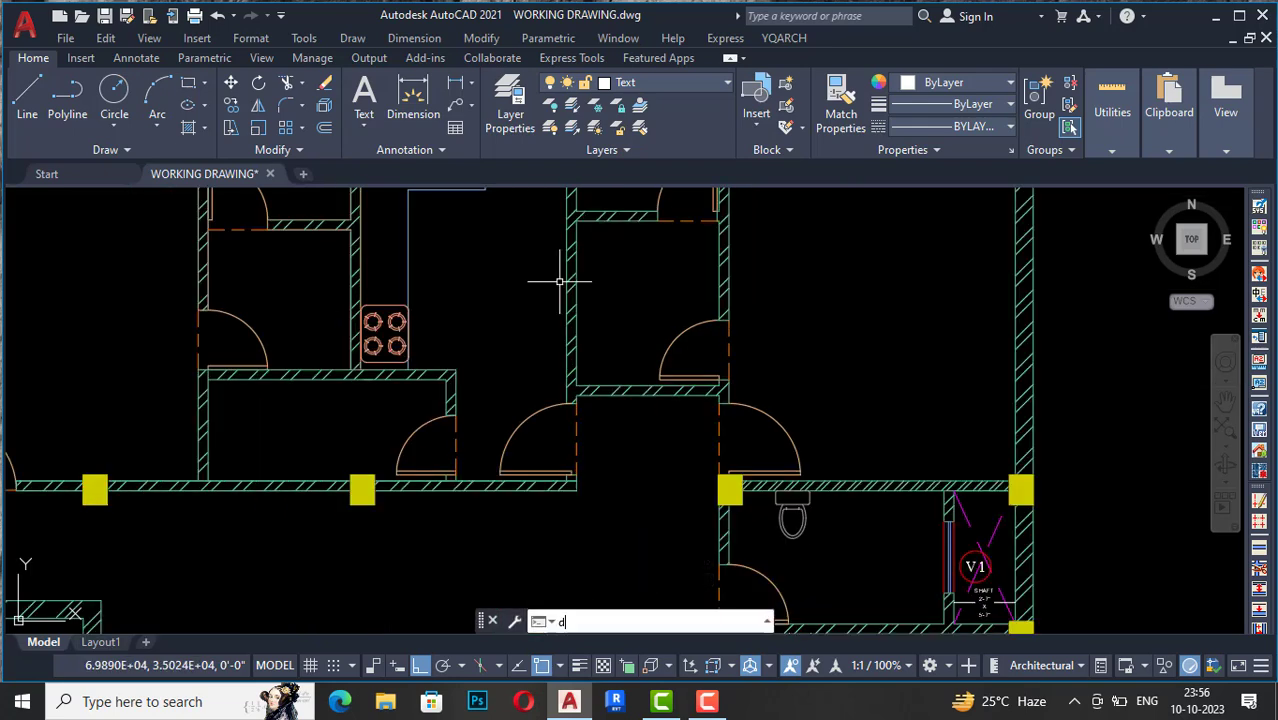
text(dss)
key(Return)
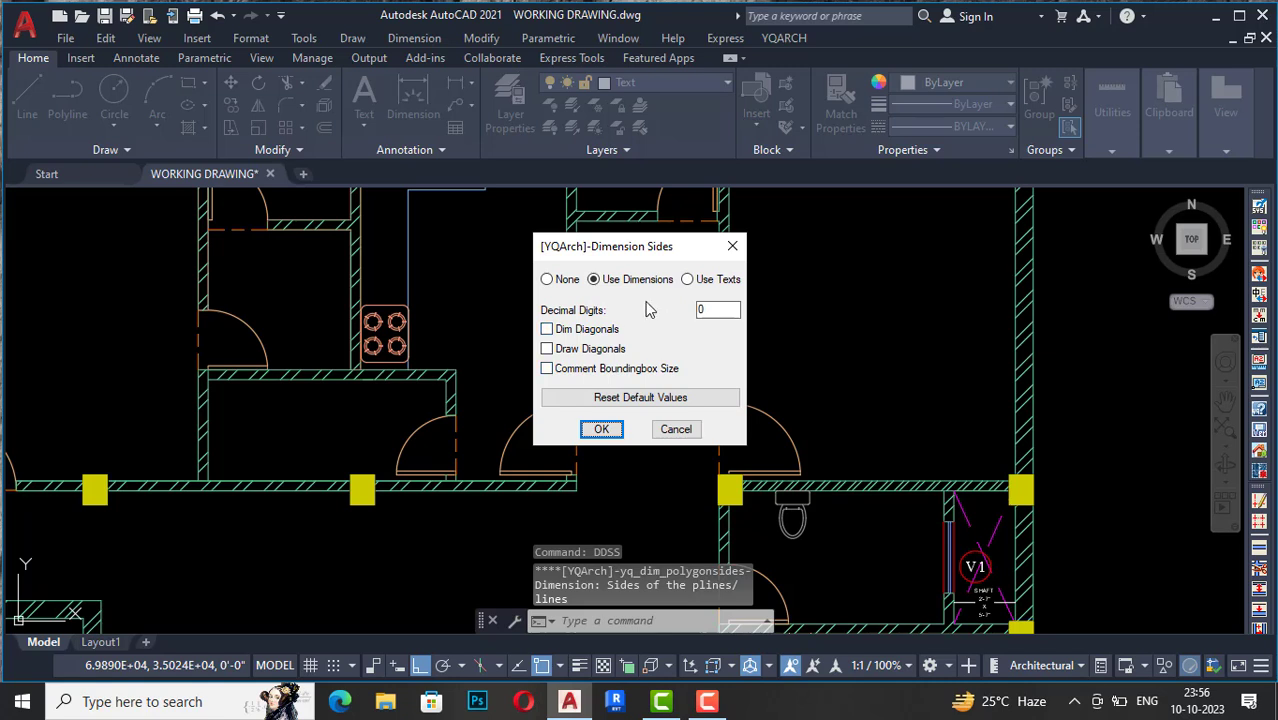
click(601, 429)
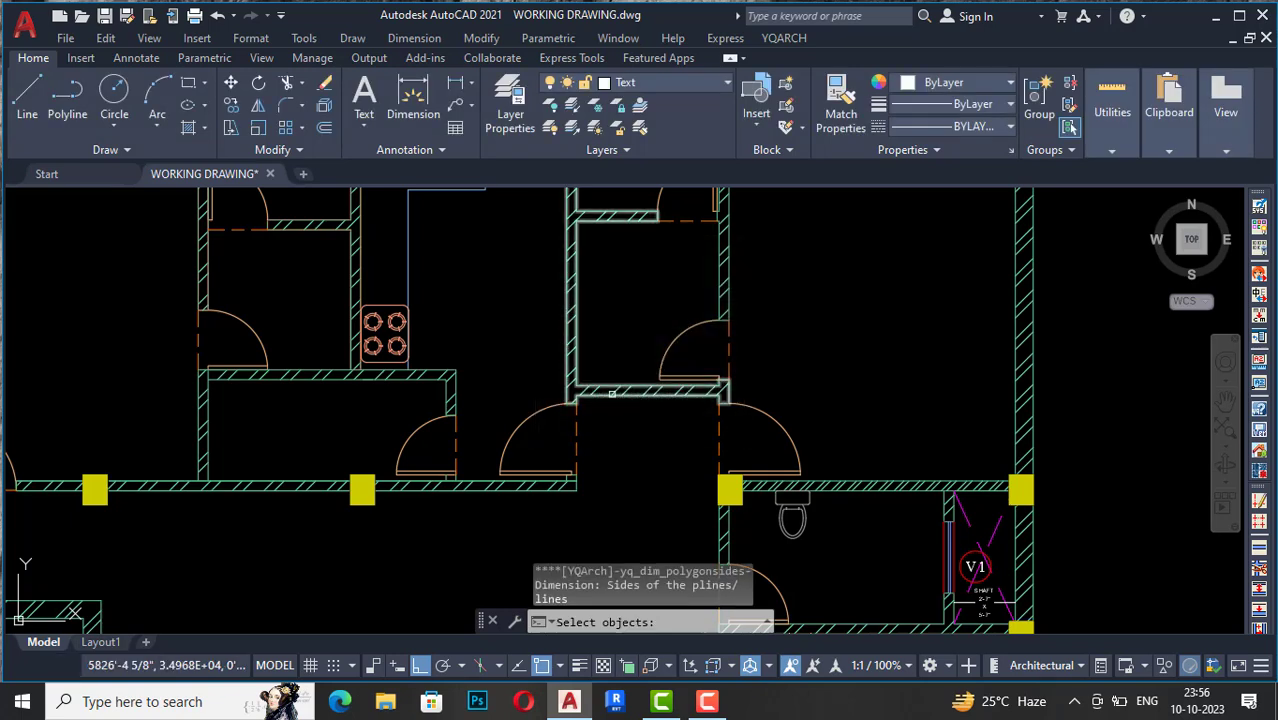
Step: Window-select the floor plan so its walls get side-length labels like 38.9, 71.6 and 120.1
scroll(633, 315, down, 5)
scroll(630, 315, down, 2)
click(664, 394)
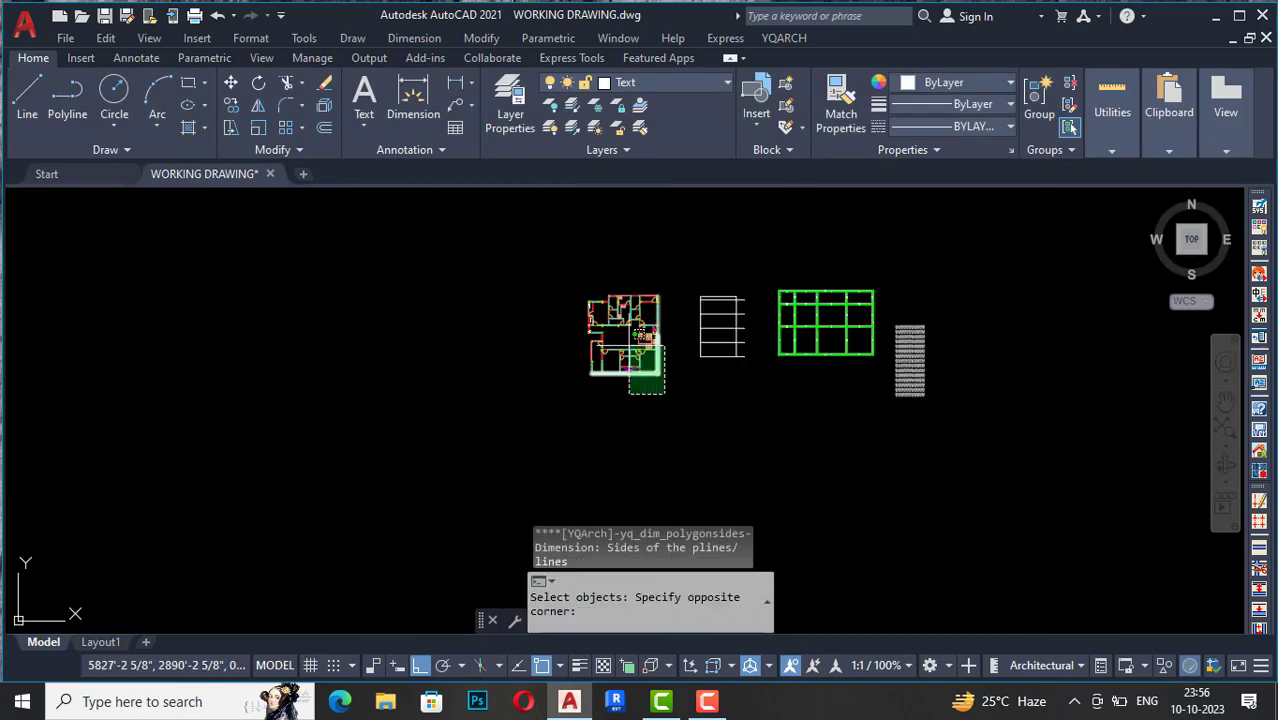
click(554, 273)
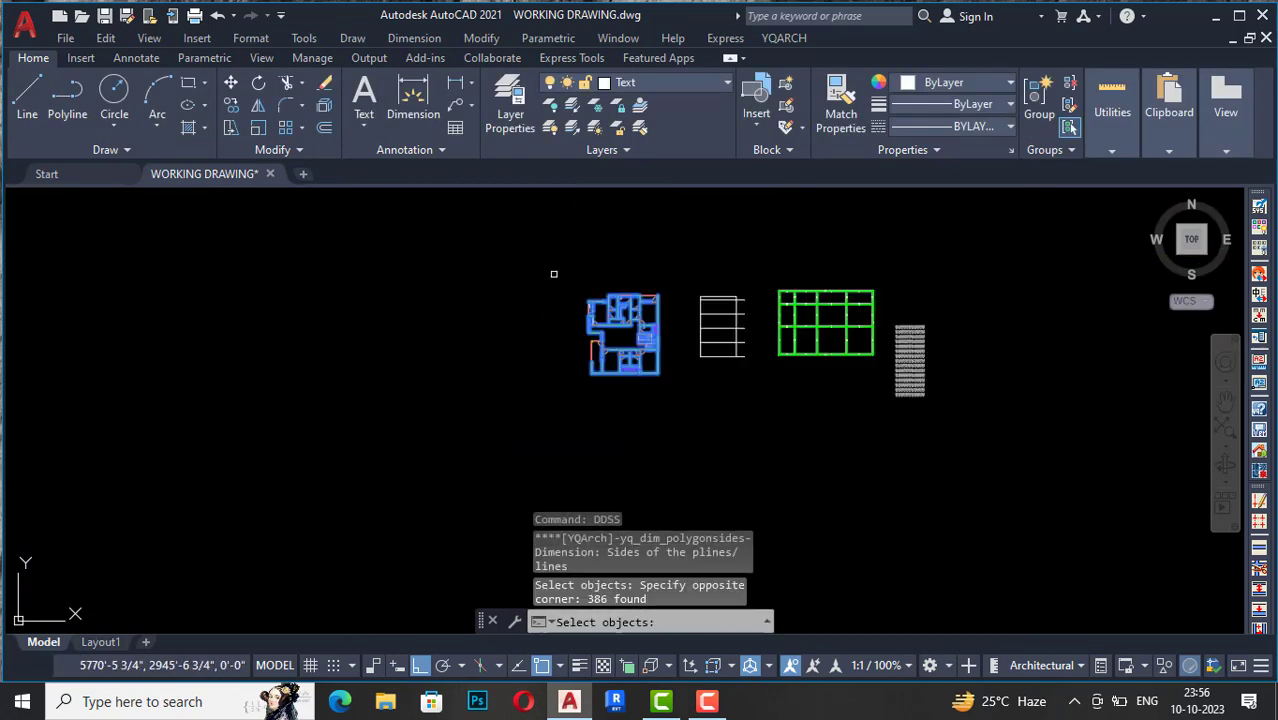
key(Return)
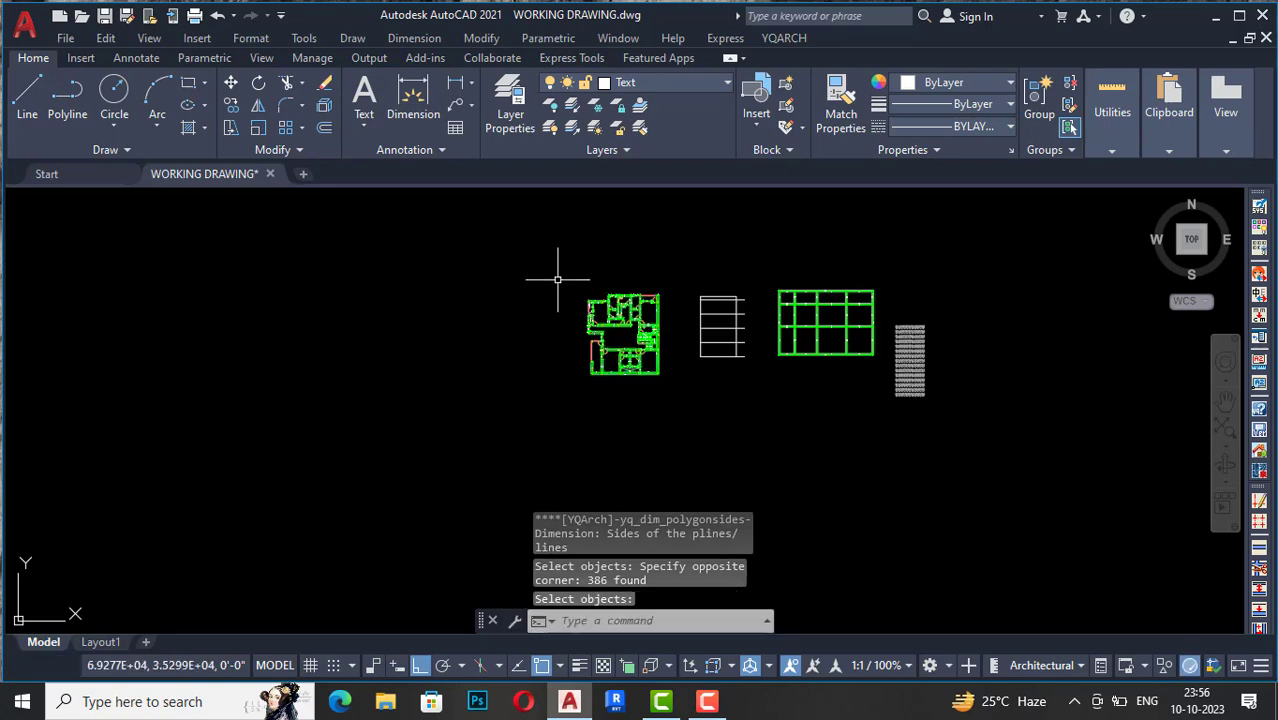
scroll(600, 318, up, 5)
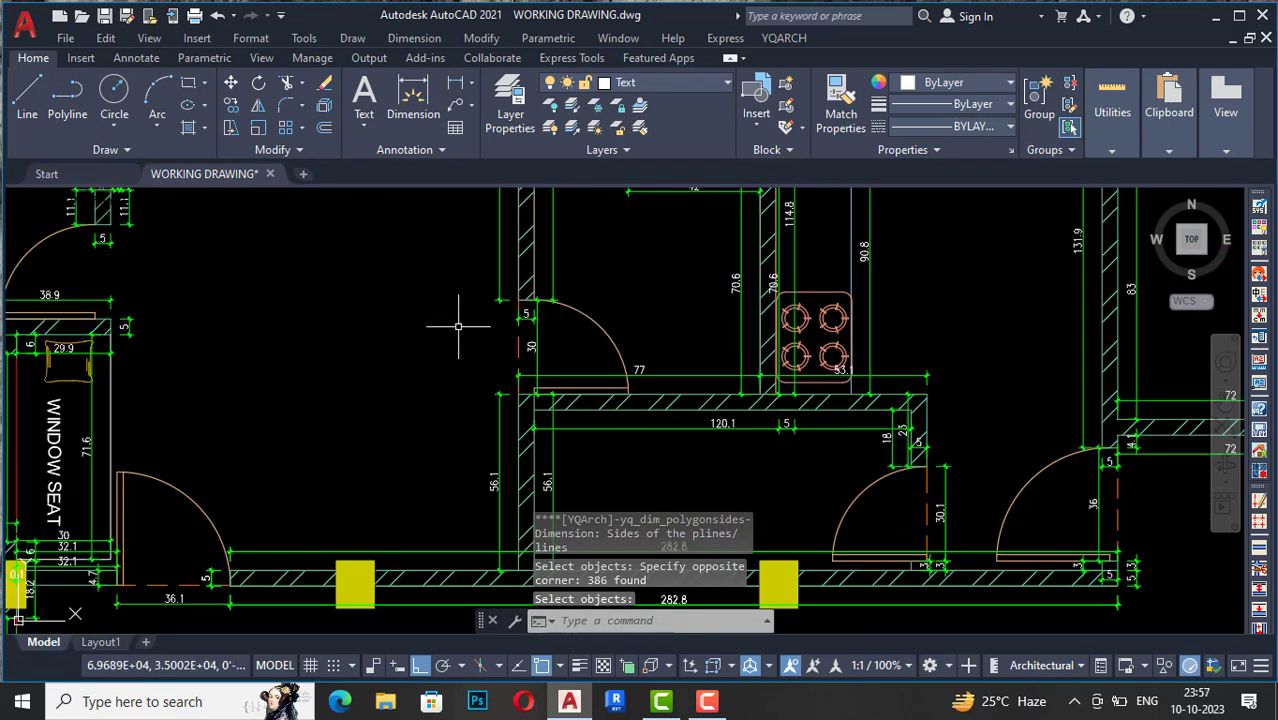
scroll(545, 327, down, 6)
scroll(555, 326, up, 4)
scroll(557, 326, up, 3)
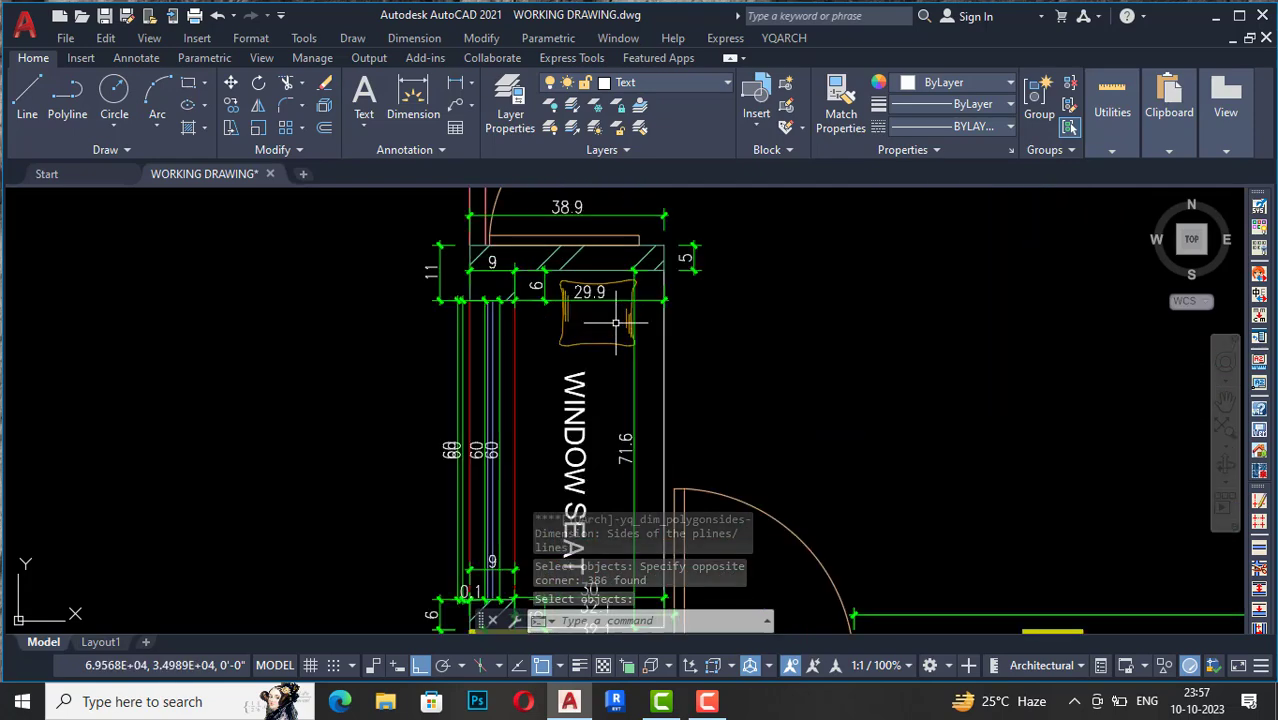
scroll(471, 342, up, 2)
scroll(464, 403, down, 4)
scroll(464, 403, down, 3)
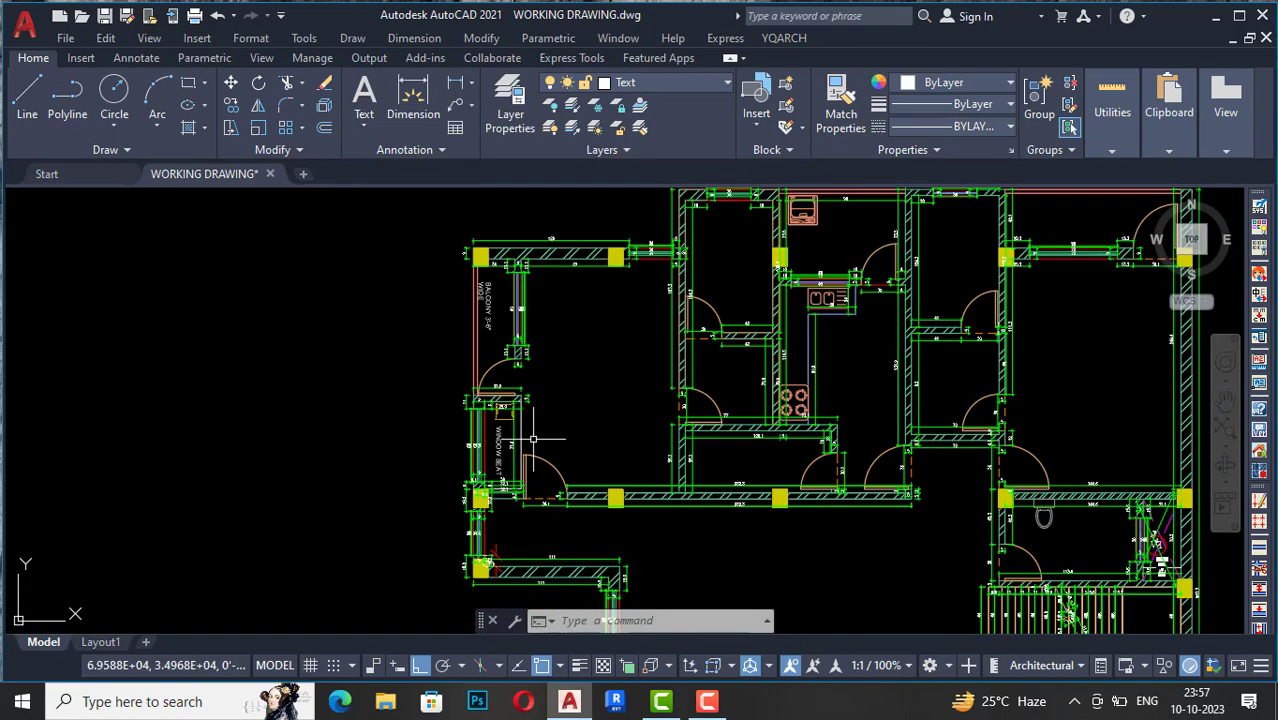
scroll(865, 299, up, 4)
scroll(620, 252, down, 5)
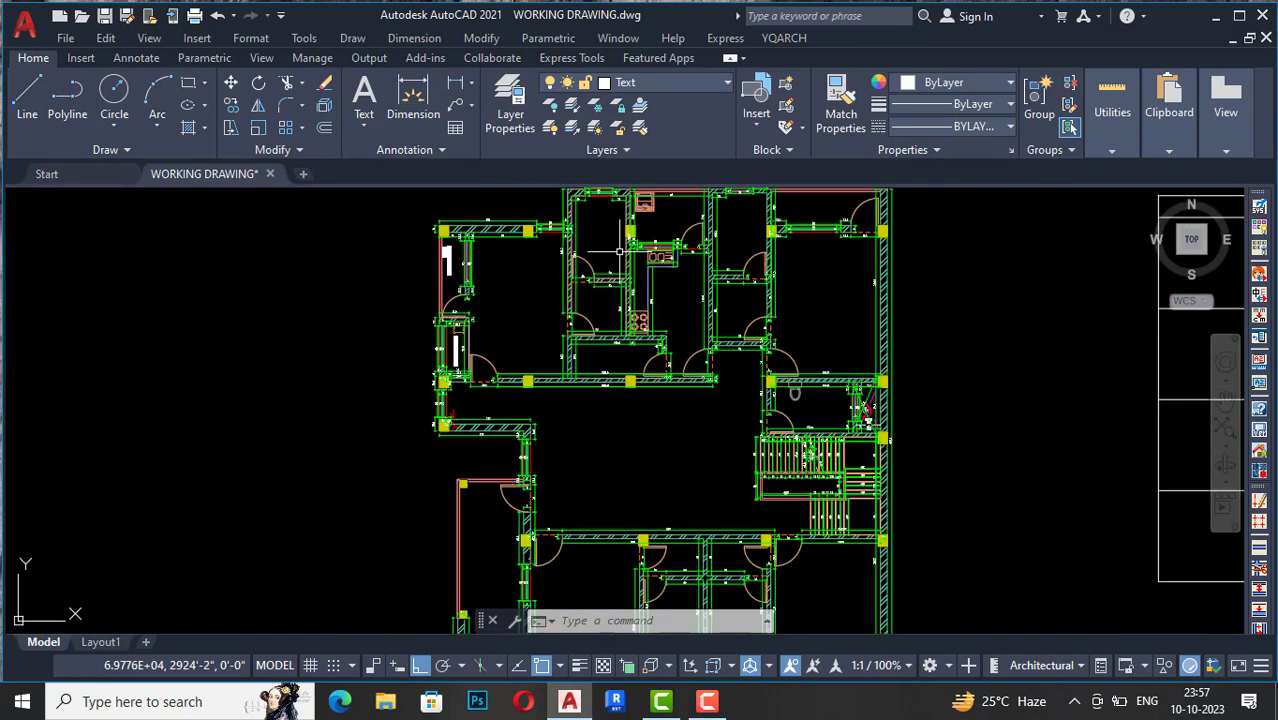
scroll(912, 322, up, 3)
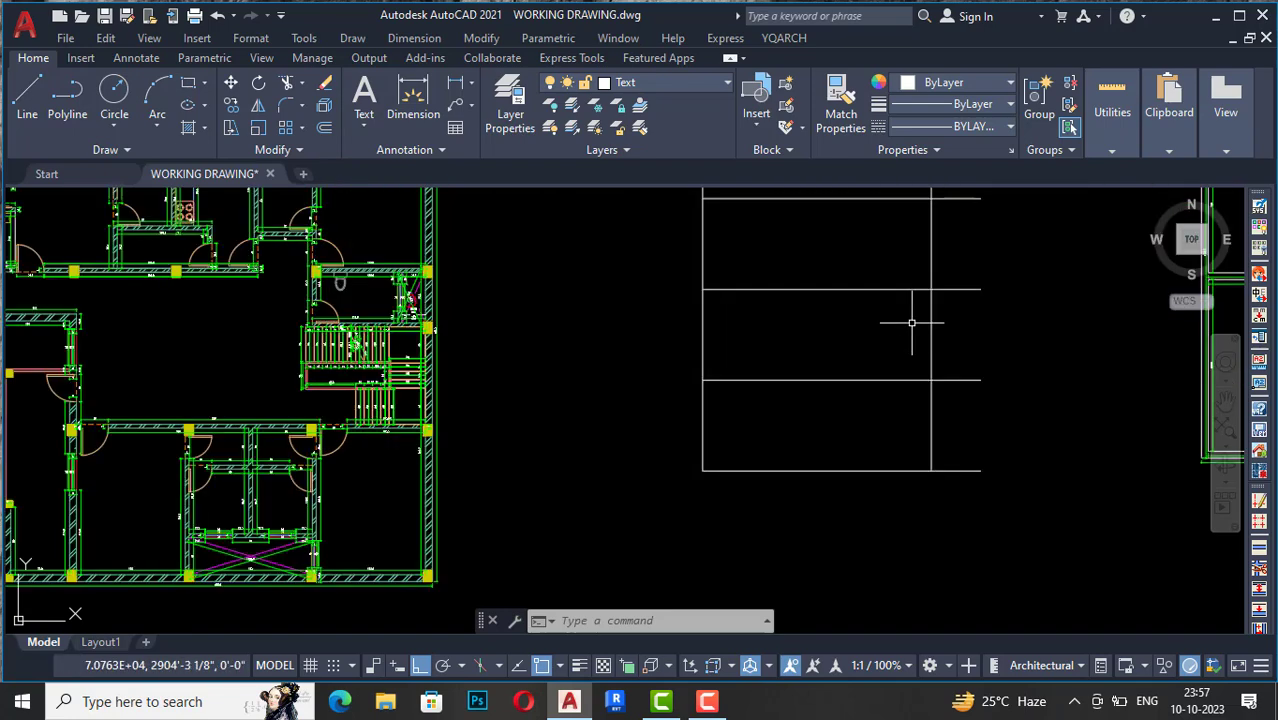
scroll(967, 317, up, 2)
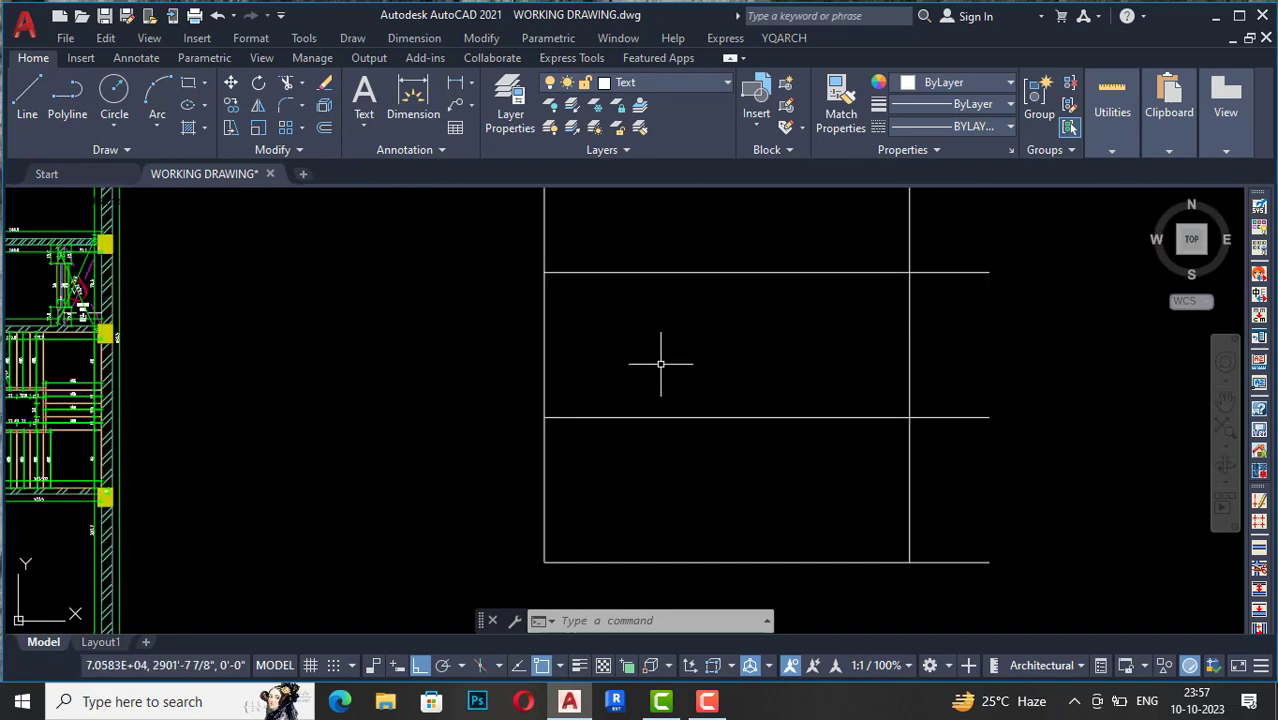
scroll(550, 482, down, 1)
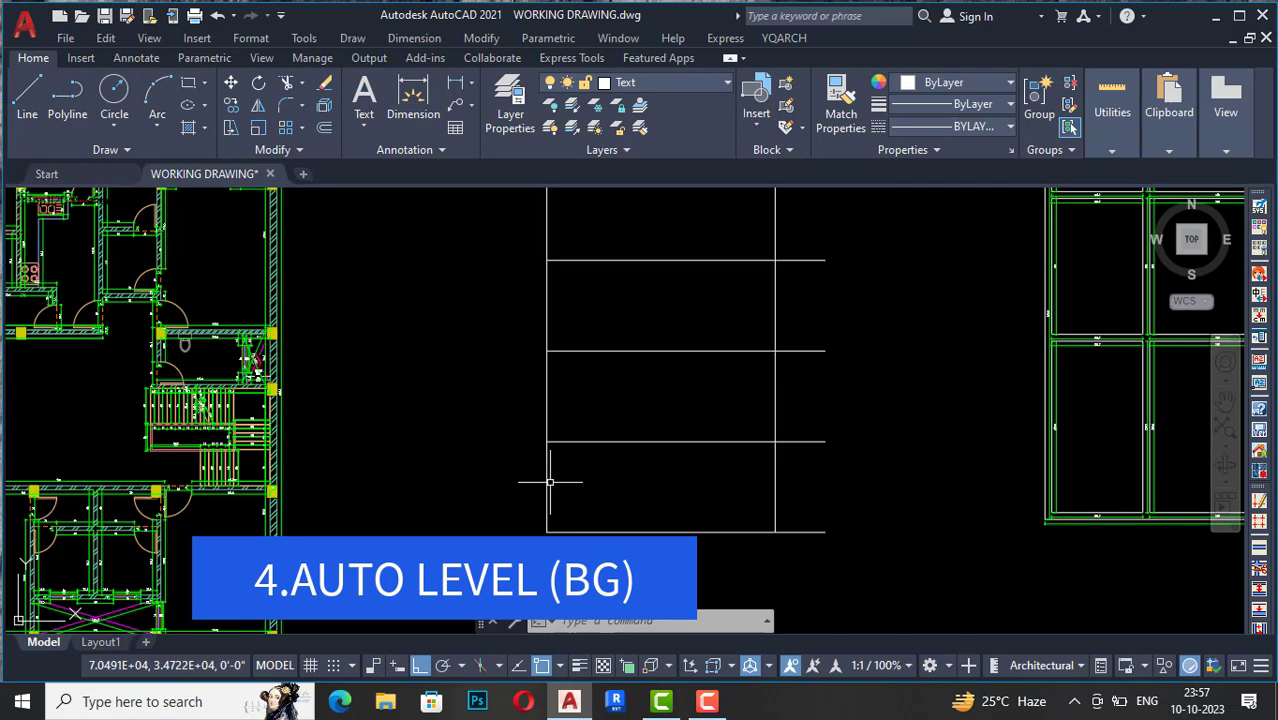
Step: Run BG and place the ±0.000 level marker on the bottom floor line
scroll(715, 491, down, 1)
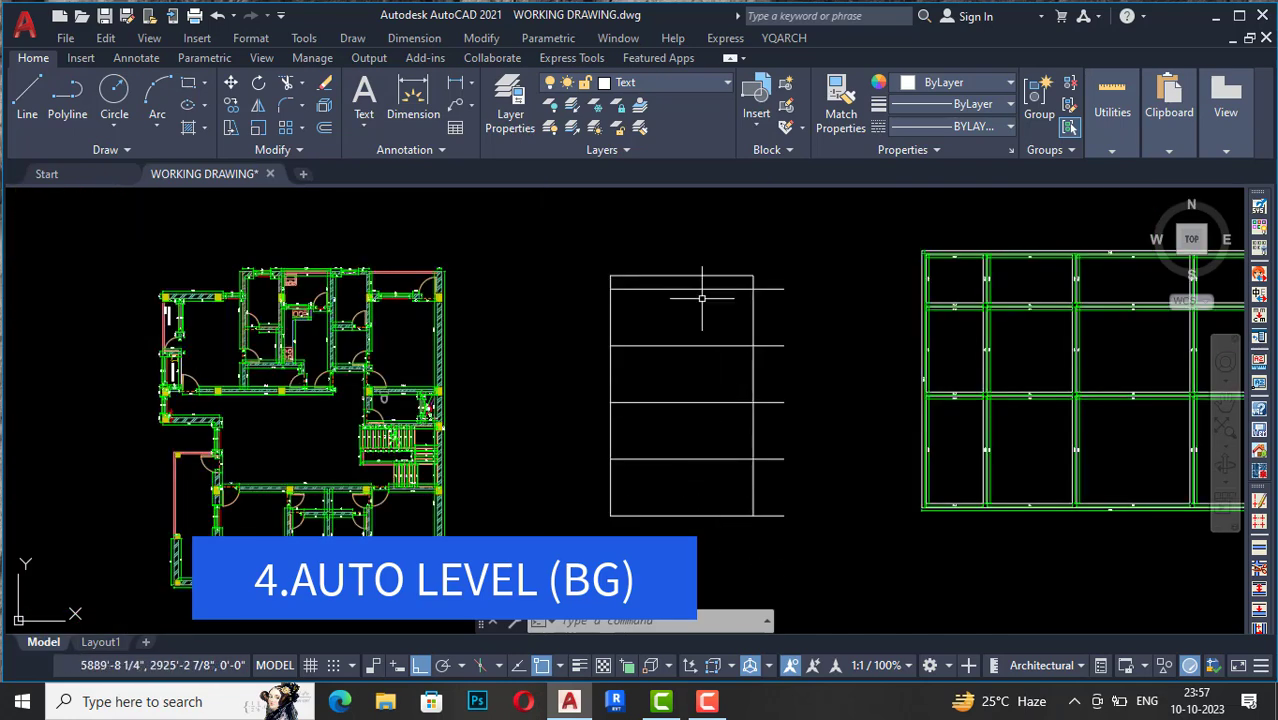
scroll(702, 298, up, 1)
scroll(707, 285, up, 2)
scroll(650, 302, down, 1)
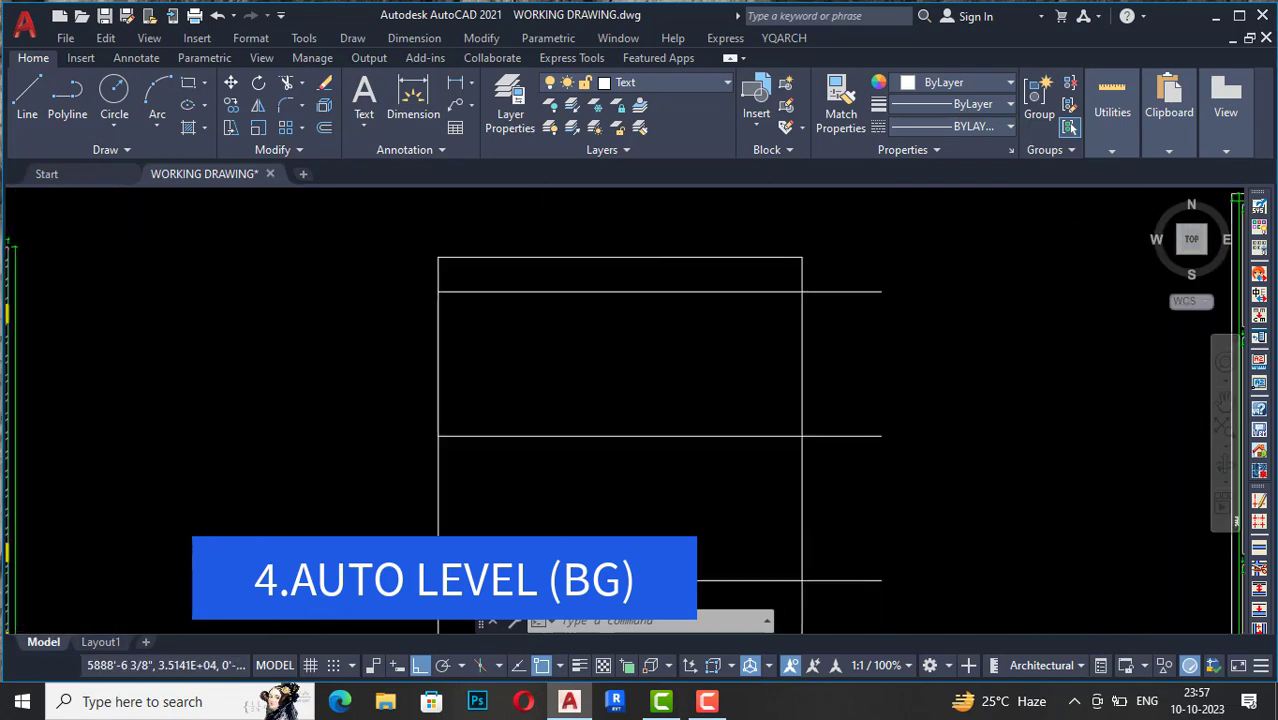
scroll(656, 285, down, 2)
scroll(711, 433, up, 1)
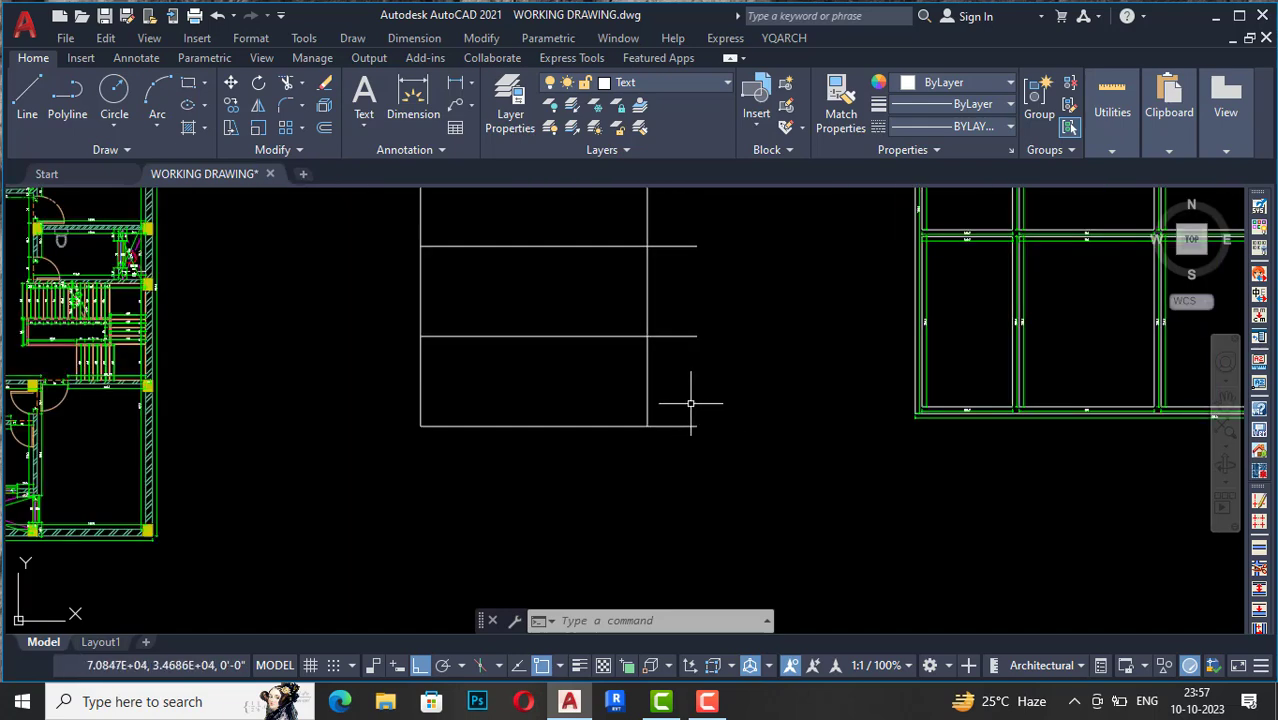
scroll(690, 403, up, 2)
text(BG)
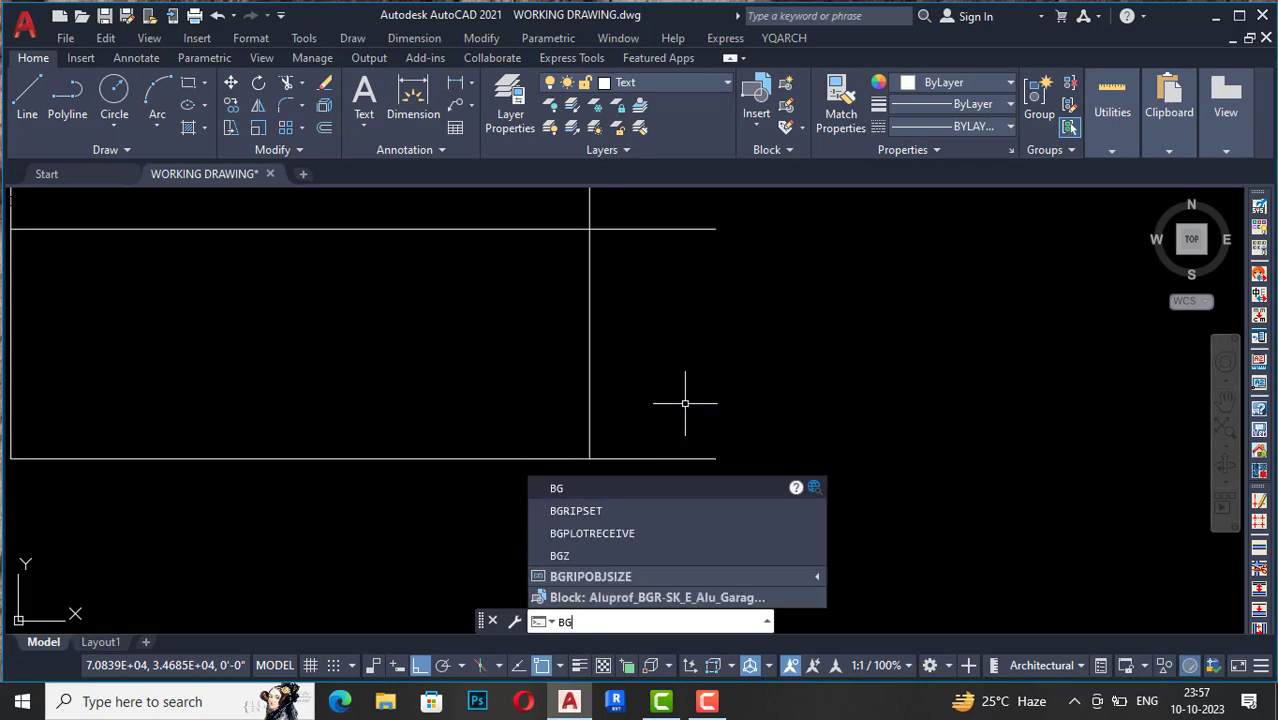
key(Return)
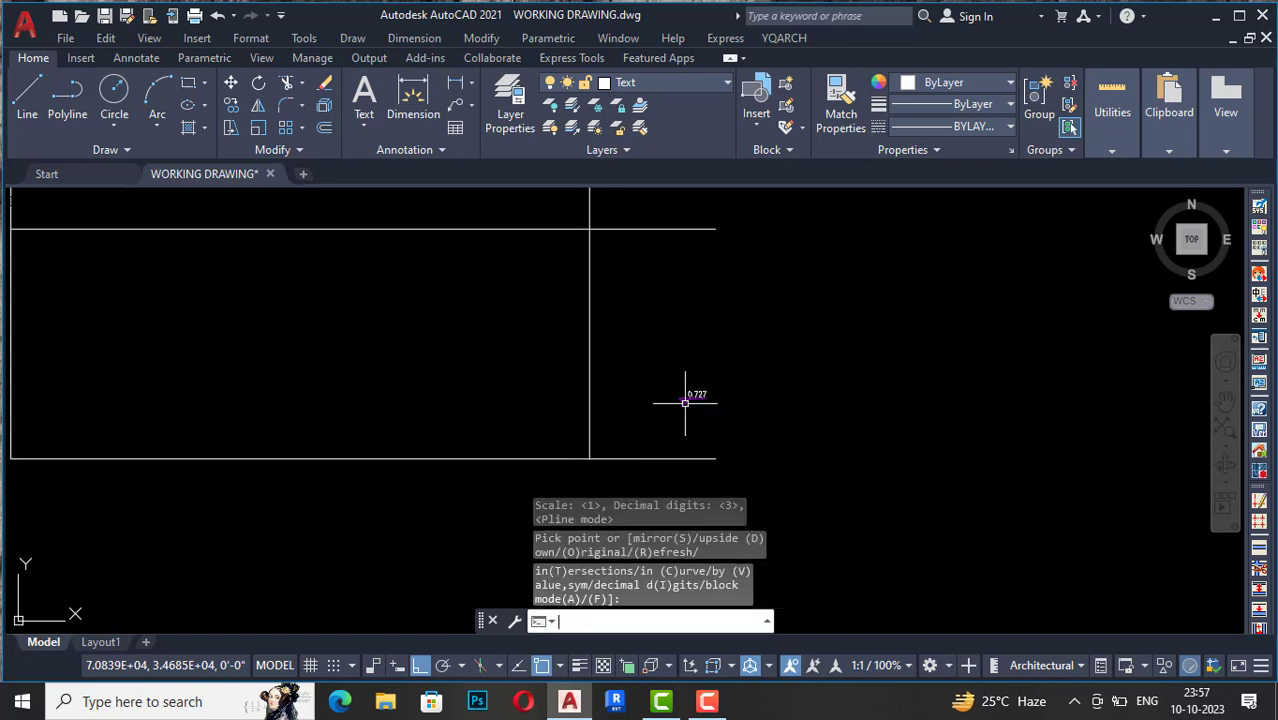
scroll(662, 442, up, 2)
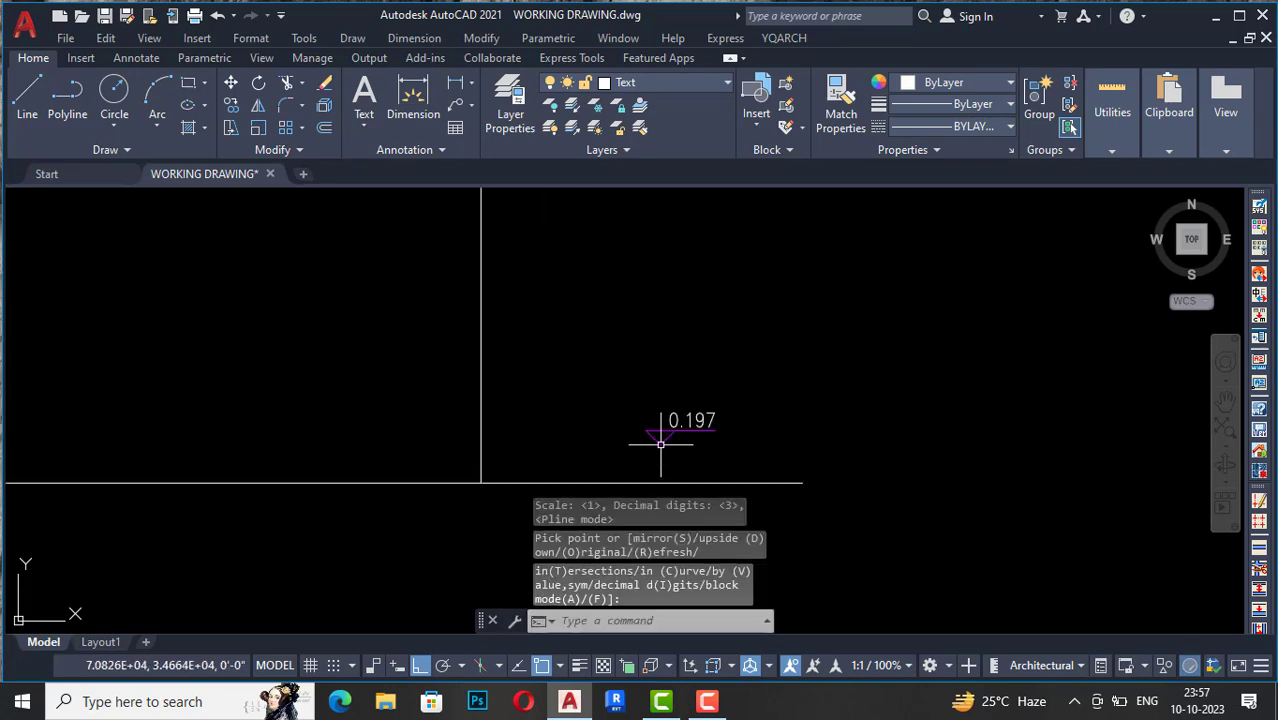
click(805, 484)
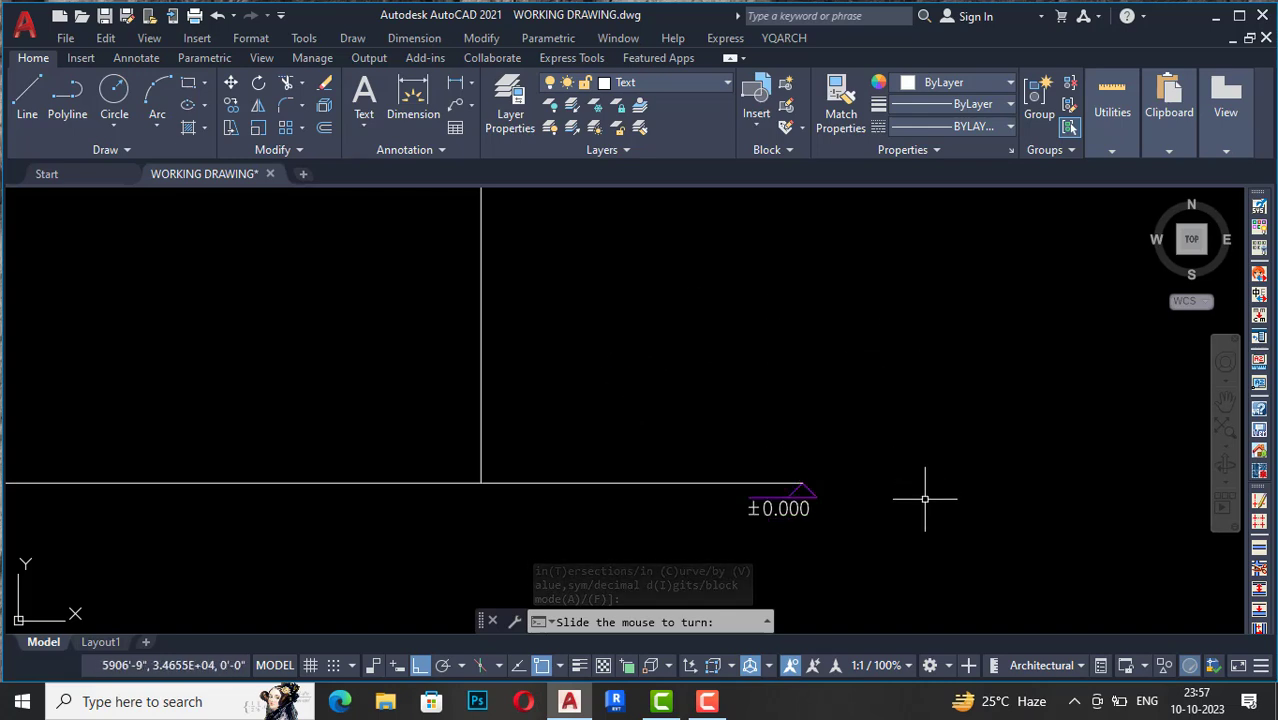
click(653, 461)
Step: Add elevation markers such as 9.144 and 12.192 at the right ends of the upper floor lines
scroll(764, 449, down, 5)
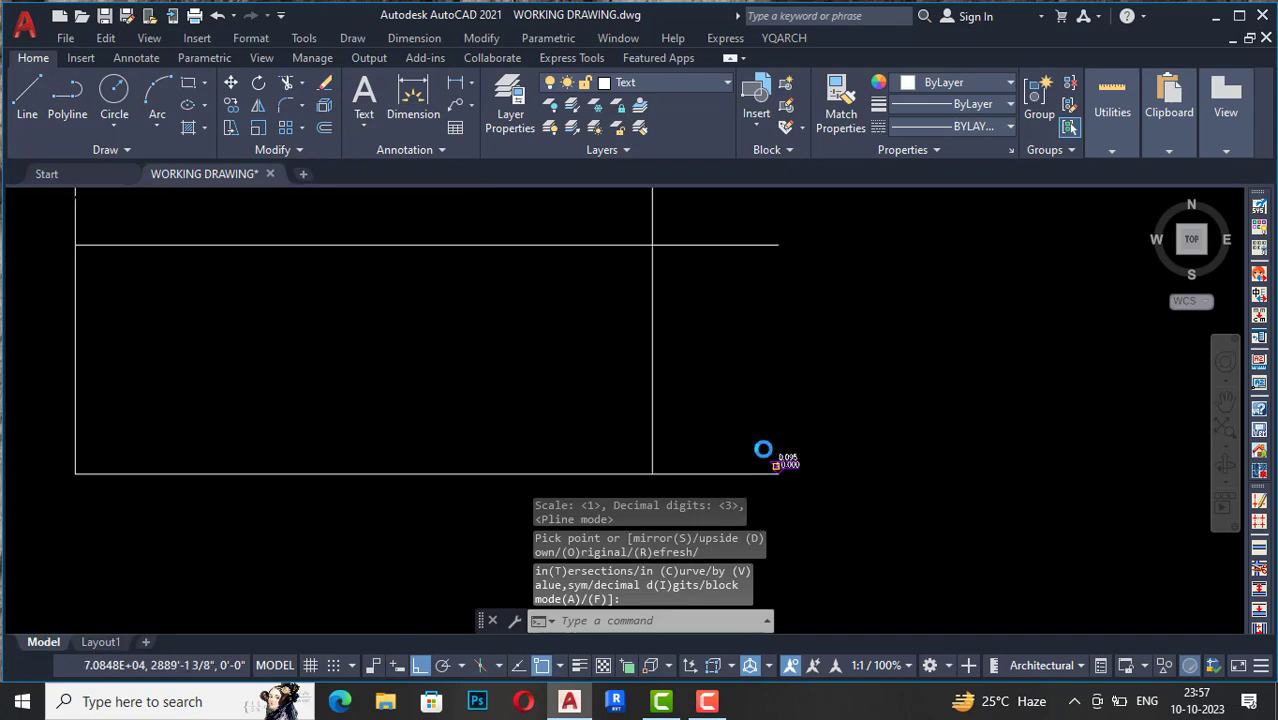
scroll(765, 302, up, 2)
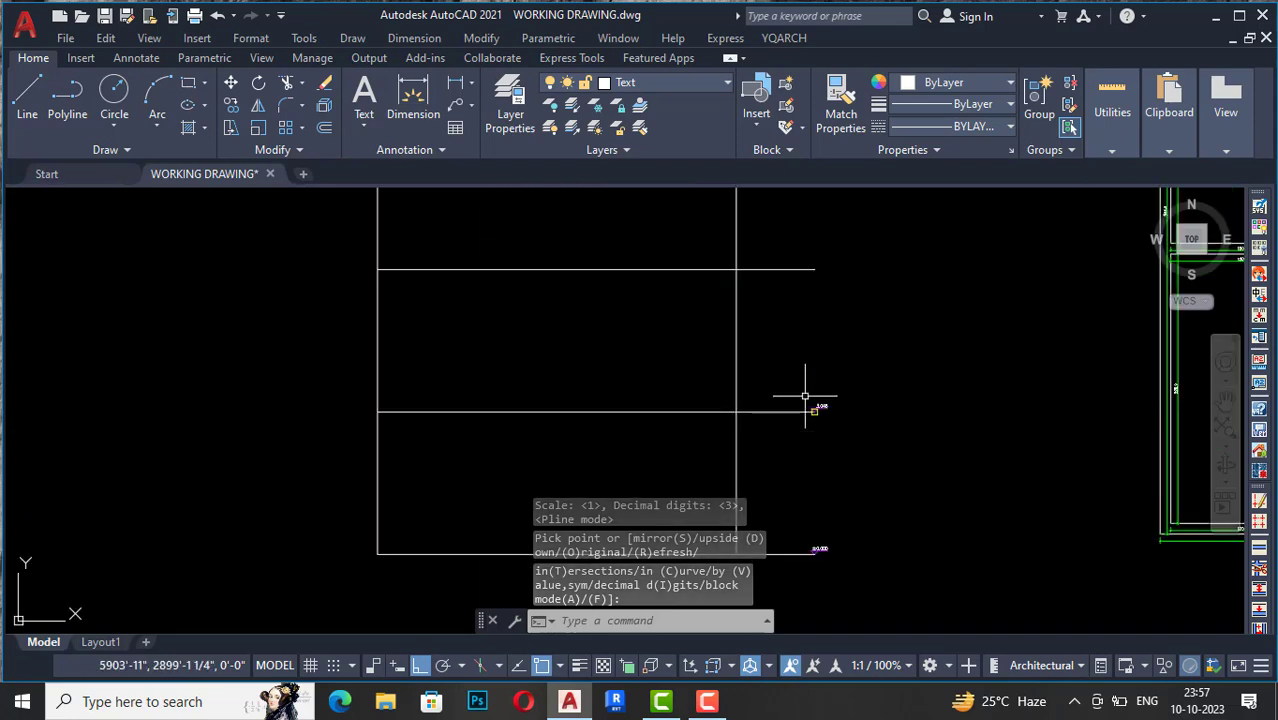
click(819, 412)
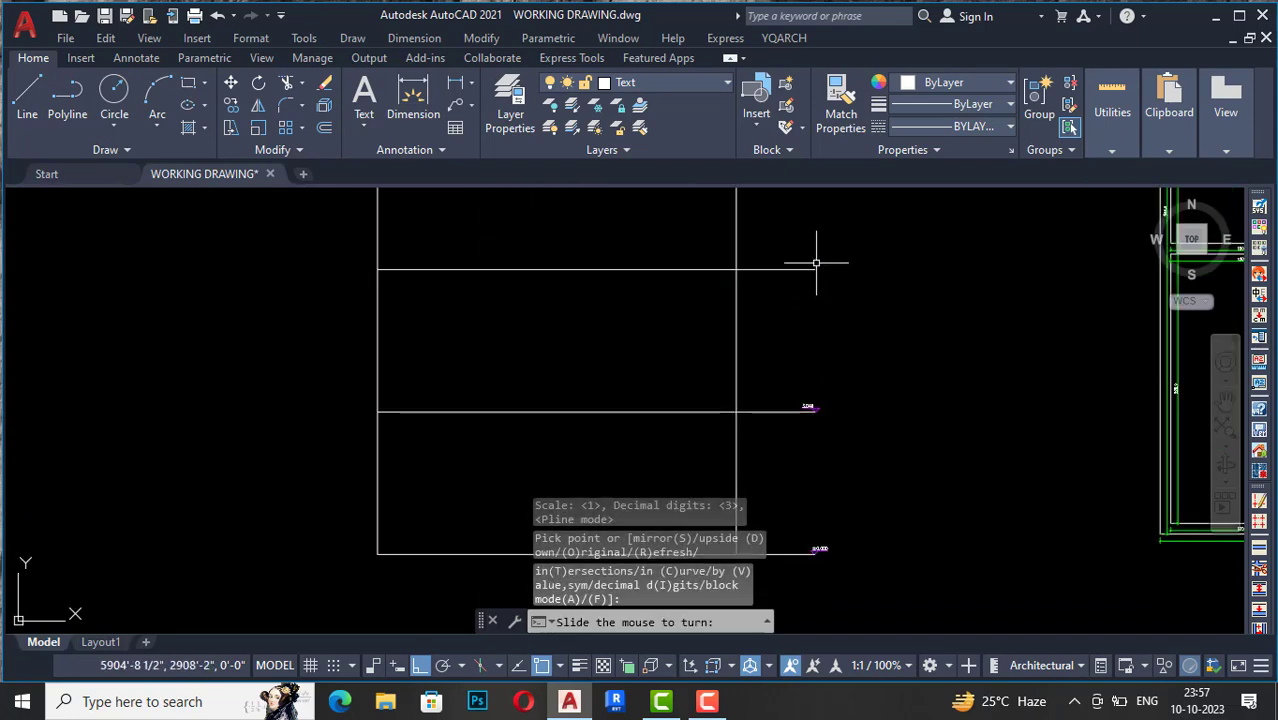
scroll(797, 412, up, 6)
scroll(852, 519, down, 5)
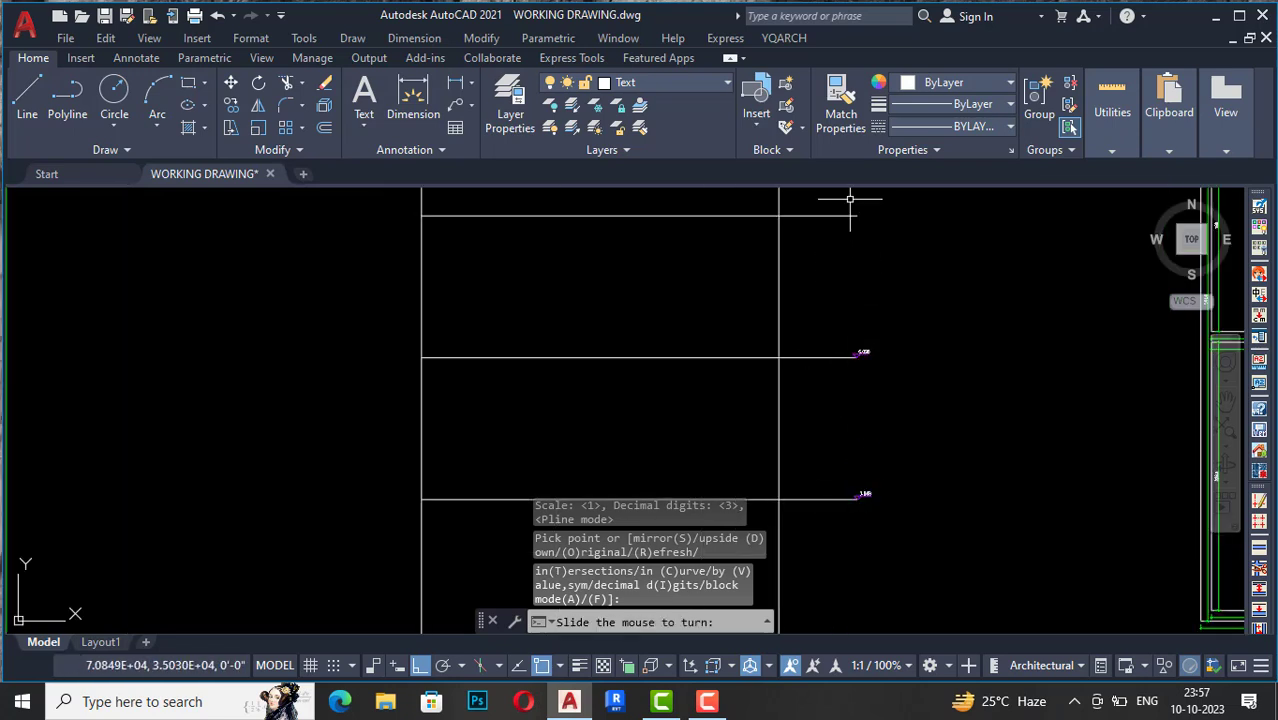
click(810, 310)
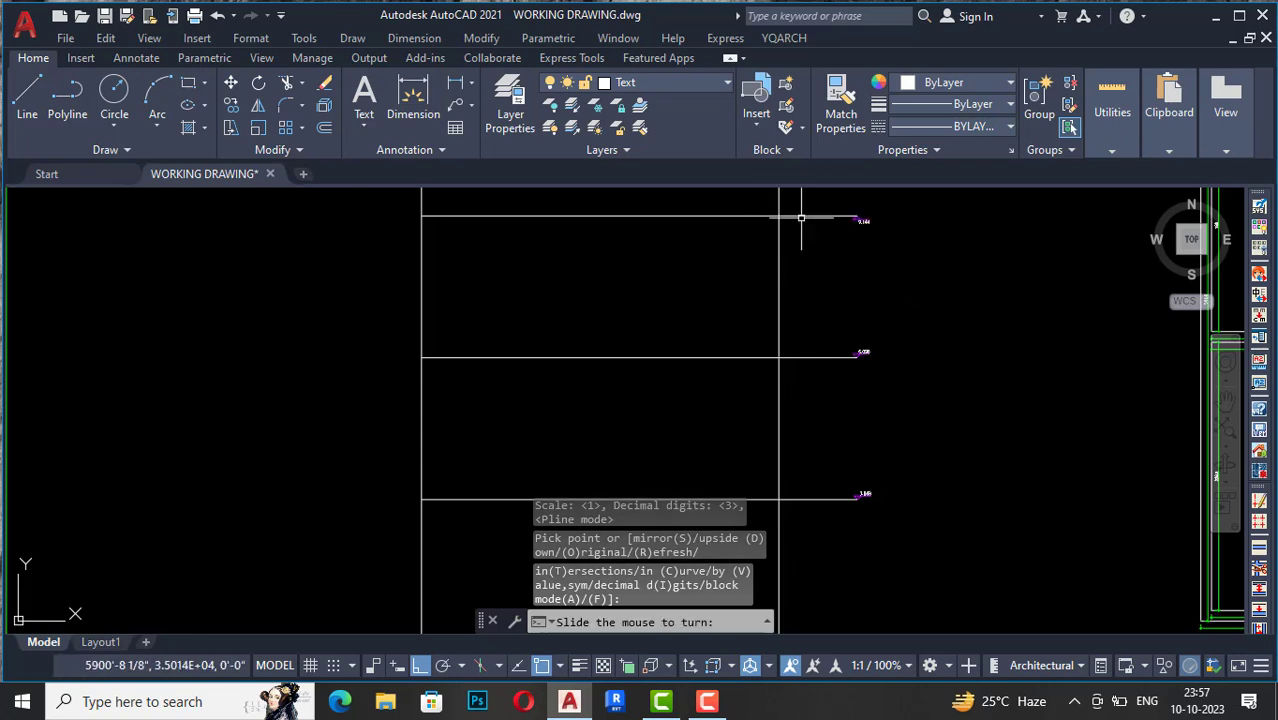
scroll(820, 300, down, 3)
scroll(807, 300, up, 5)
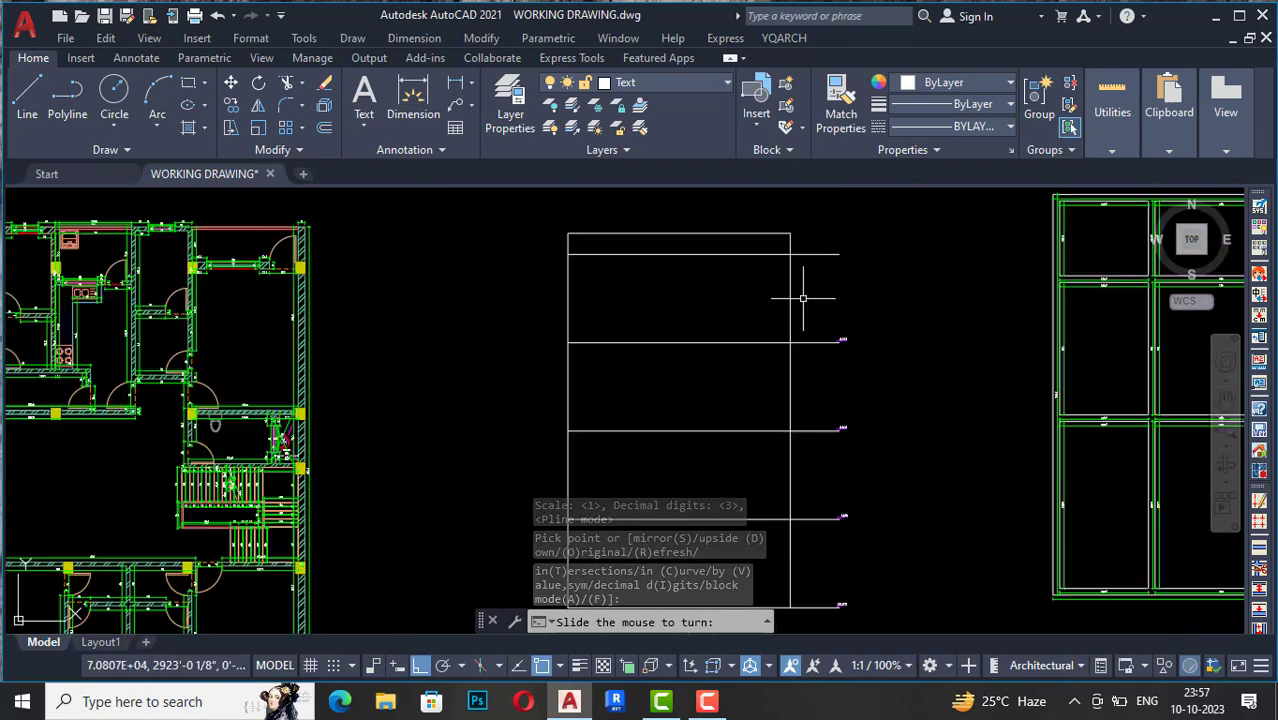
click(848, 436)
scroll(848, 436, down, 3)
scroll(855, 410, up, 3)
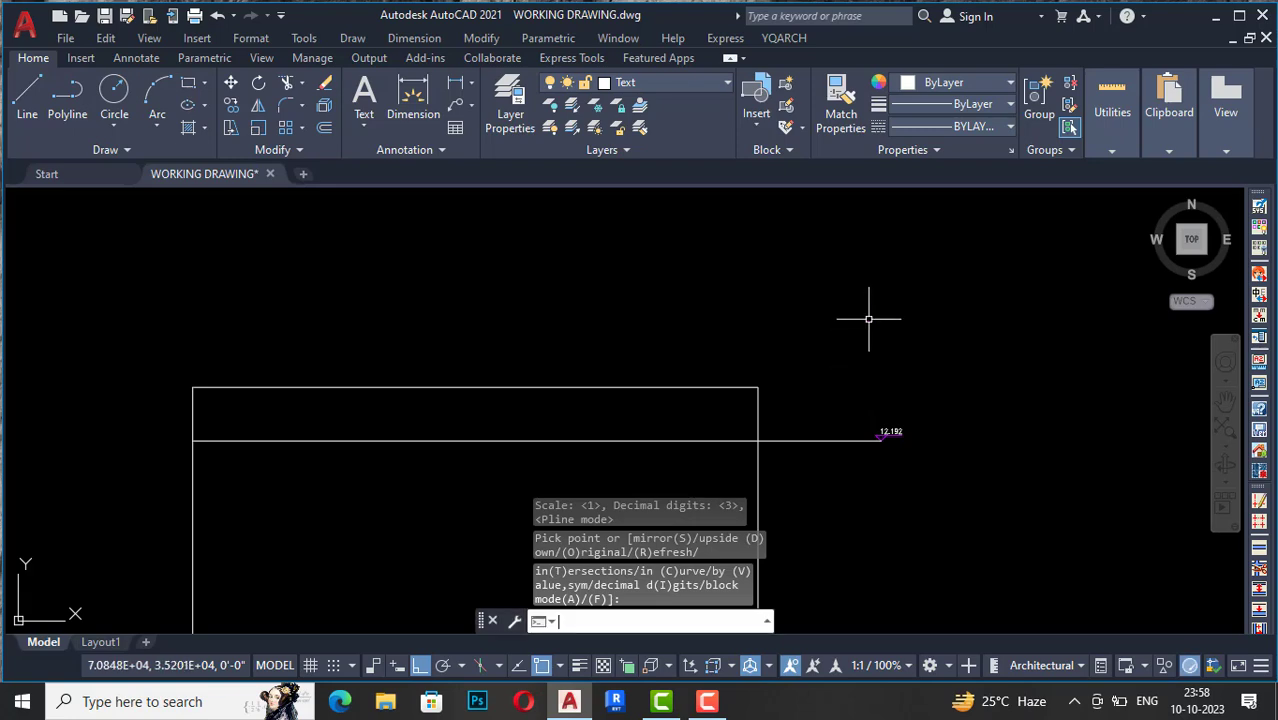
key(Escape)
scroll(914, 435, up, 2)
scroll(765, 305, down, 5)
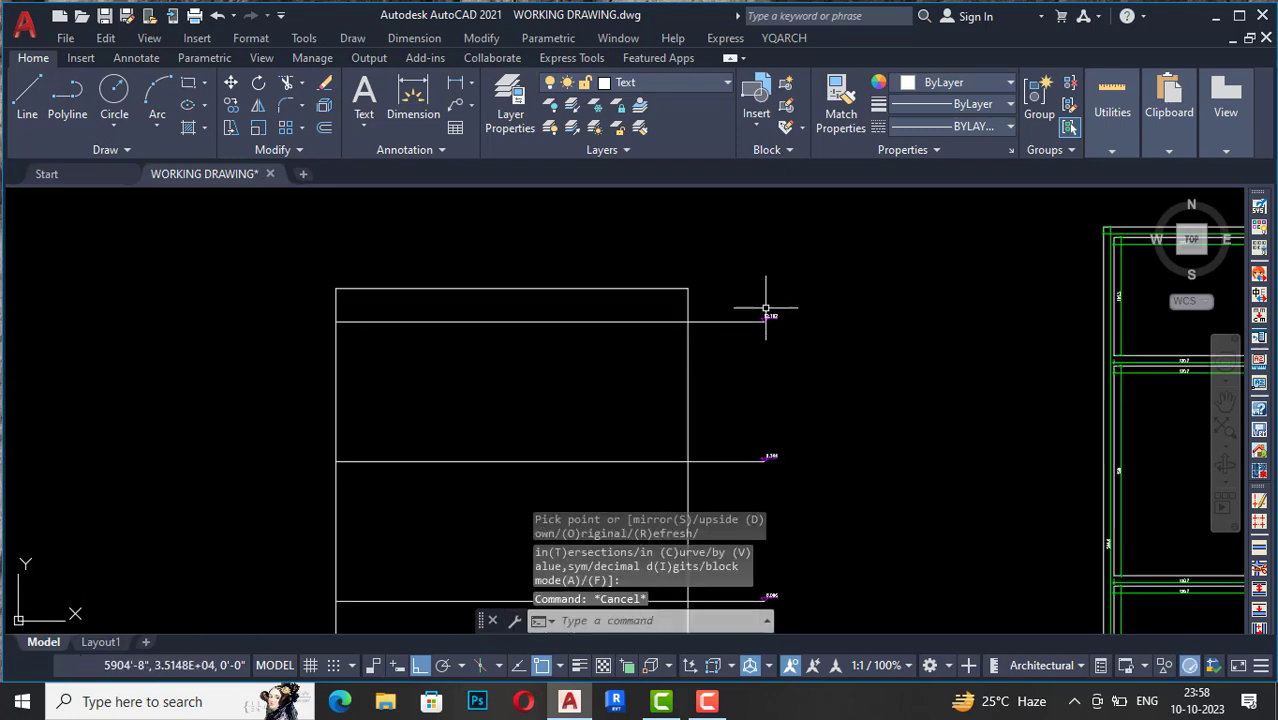
scroll(790, 390, up, 3)
scroll(836, 277, down, 3)
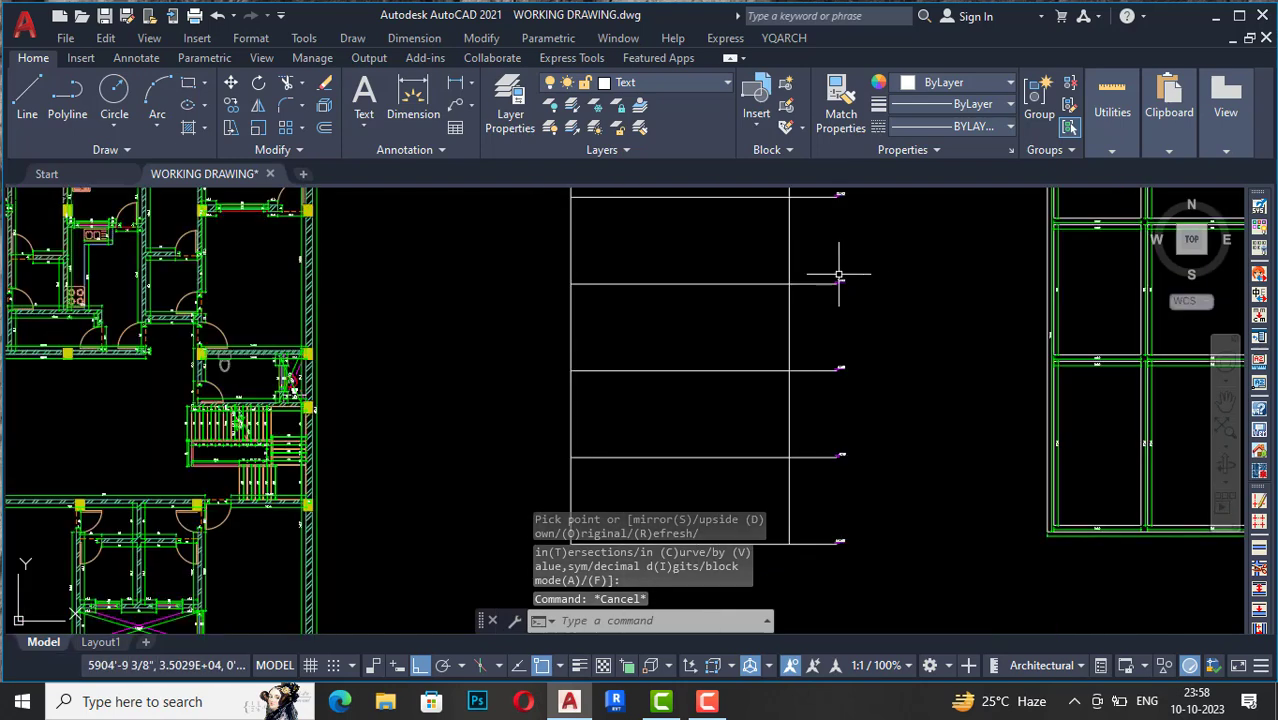
scroll(835, 392, up, 3)
scroll(834, 320, down, 3)
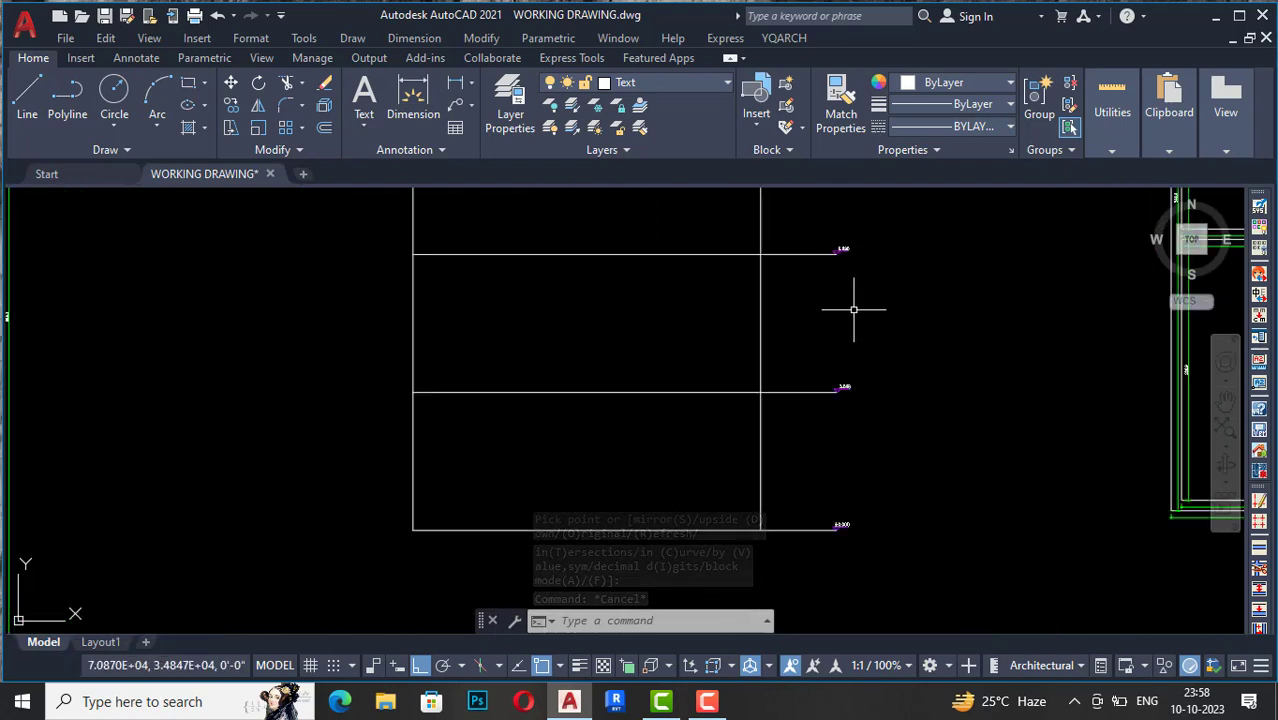
scroll(795, 374, down, 5)
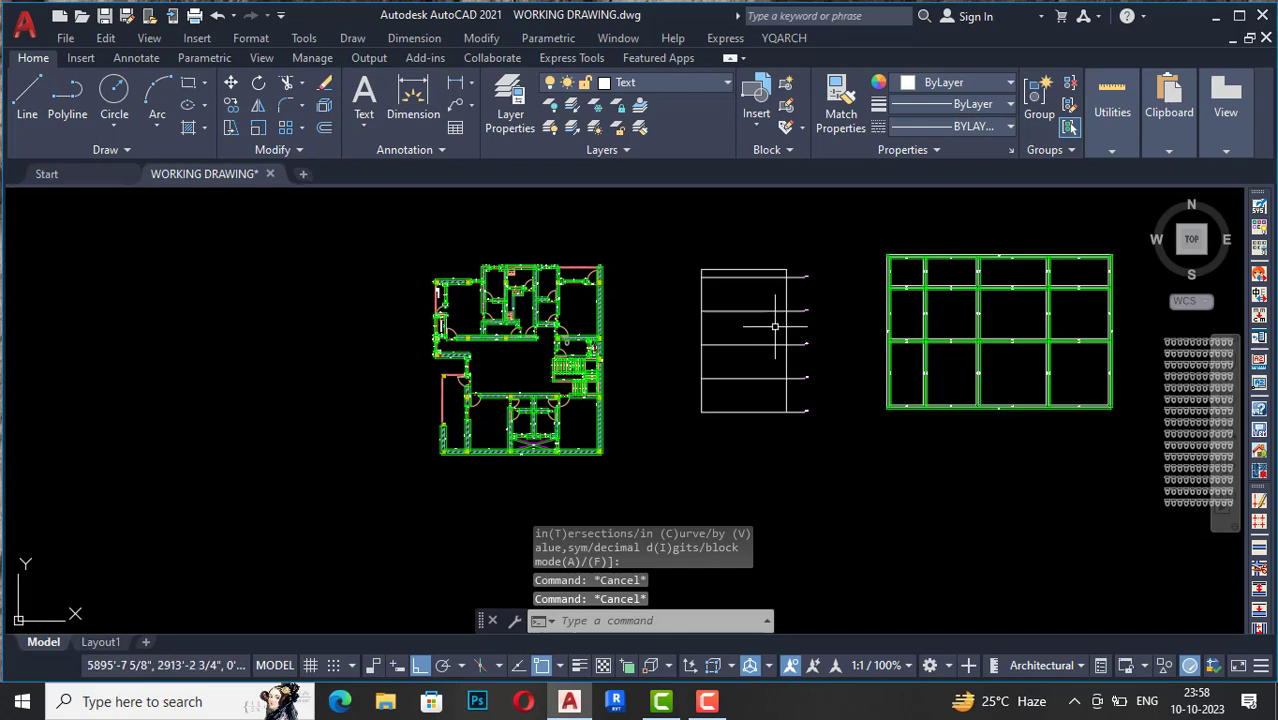
scroll(774, 326, up, 6)
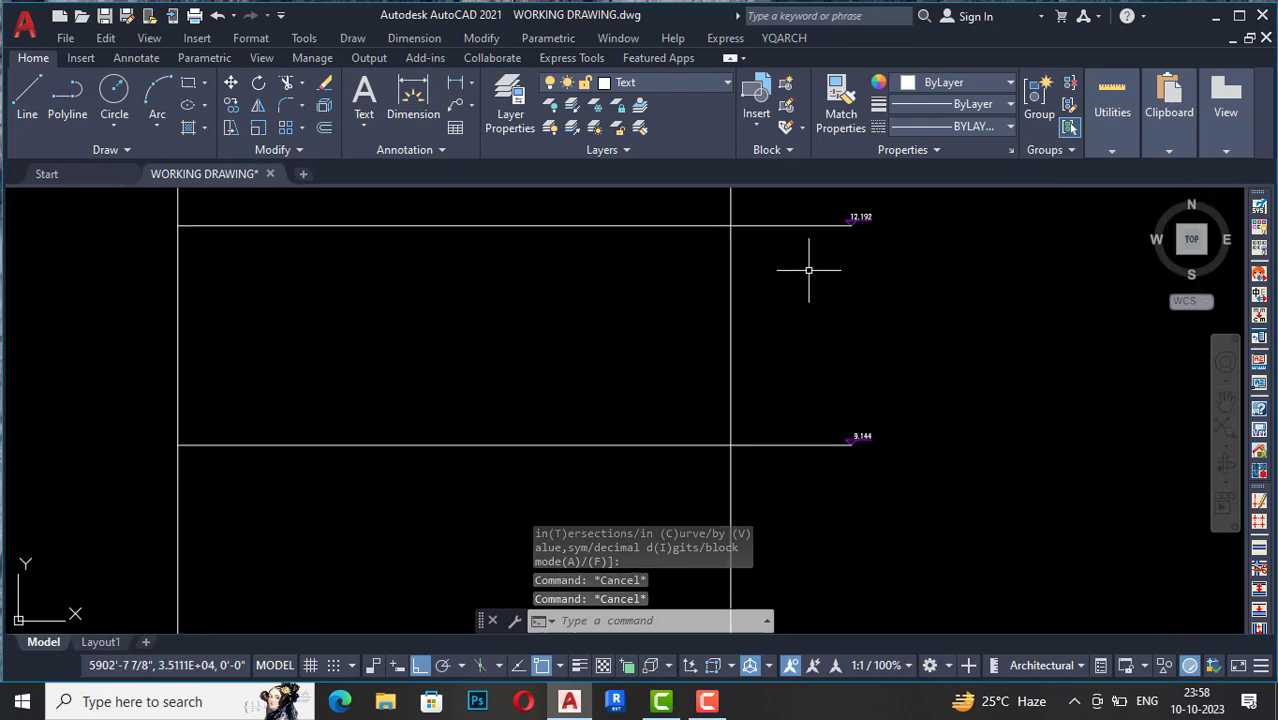
key(Escape)
scroll(720, 291, down, 5)
Step: Start the WW wall command on layer WALL with a 9.4488189 wall thickness
scroll(720, 291, down, 4)
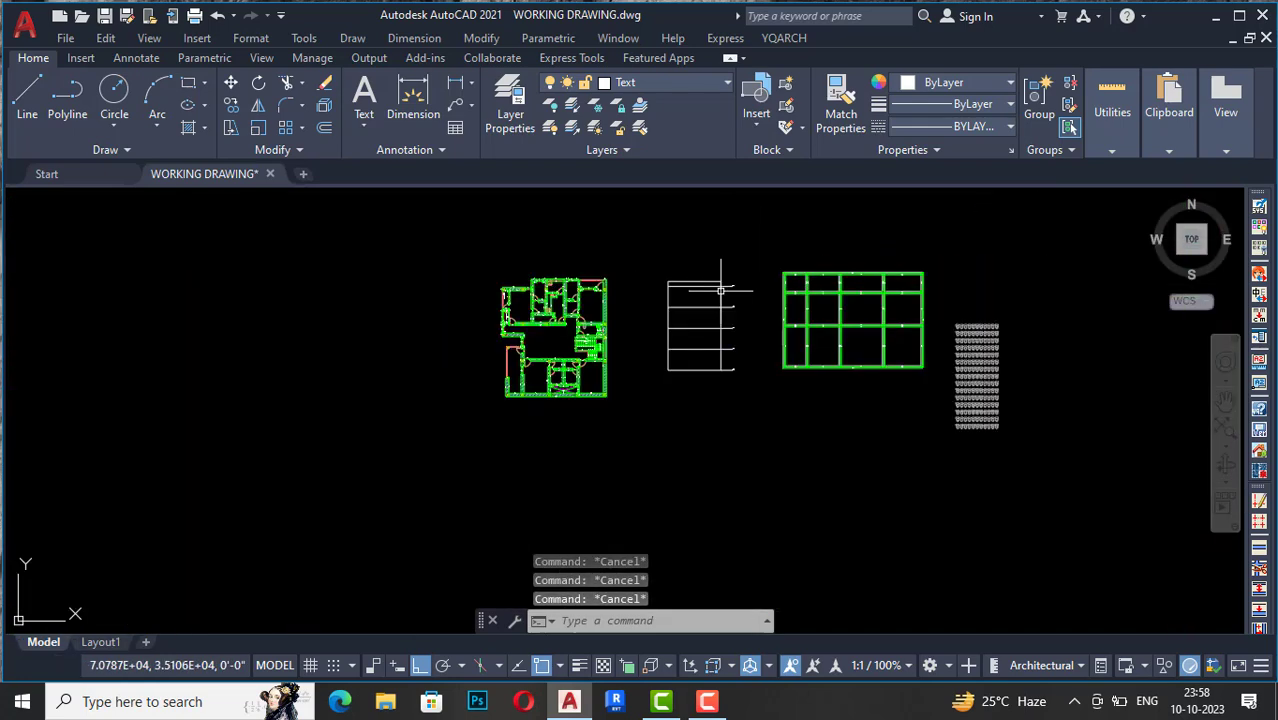
scroll(981, 403, up, 4)
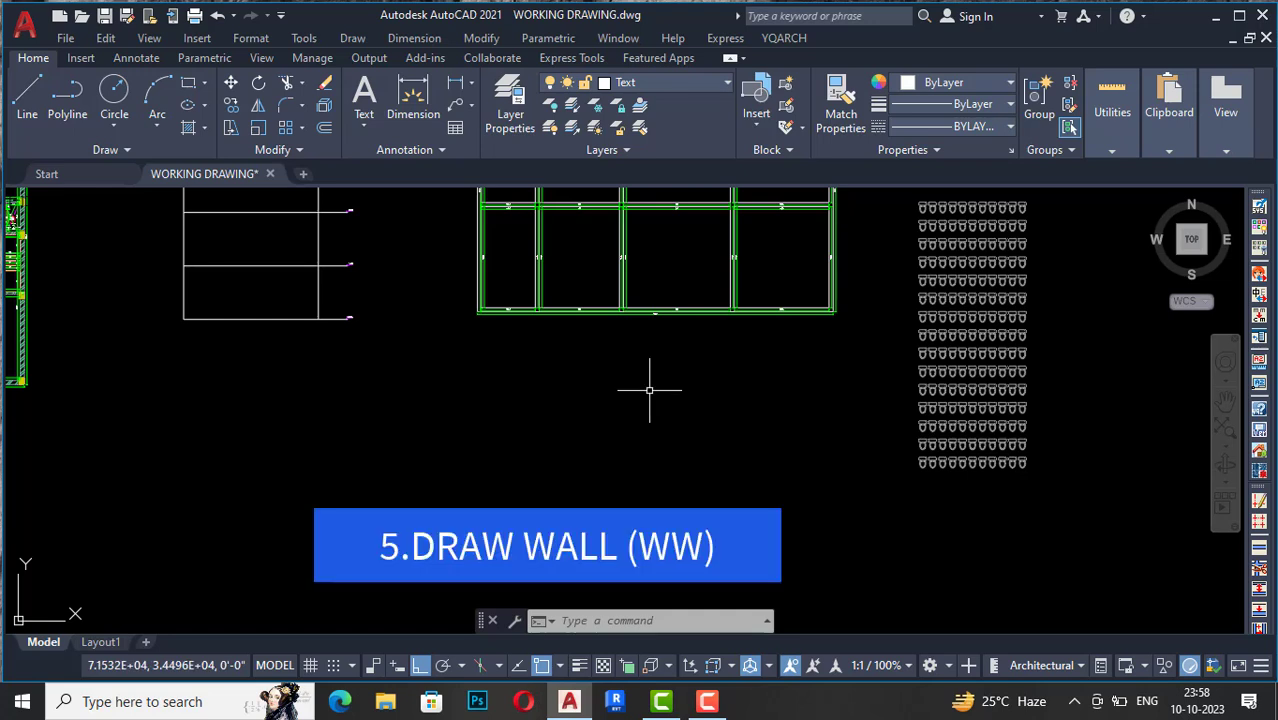
text(ww)
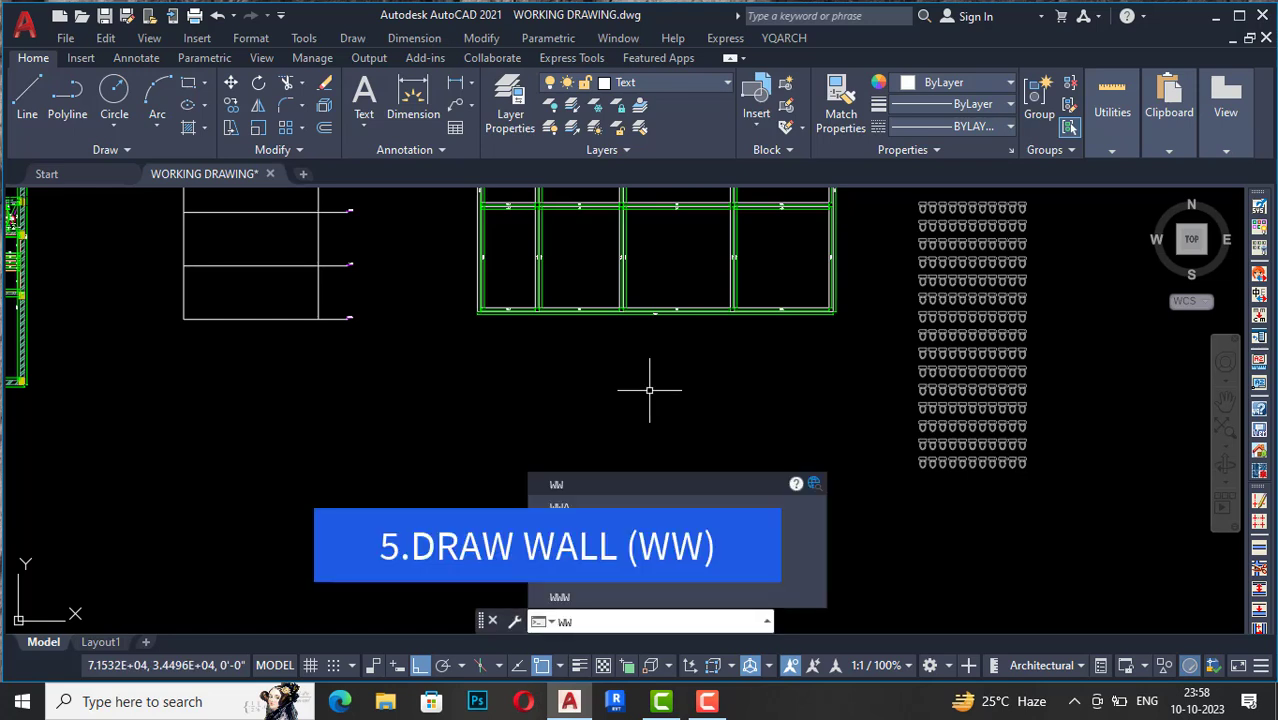
key(Return)
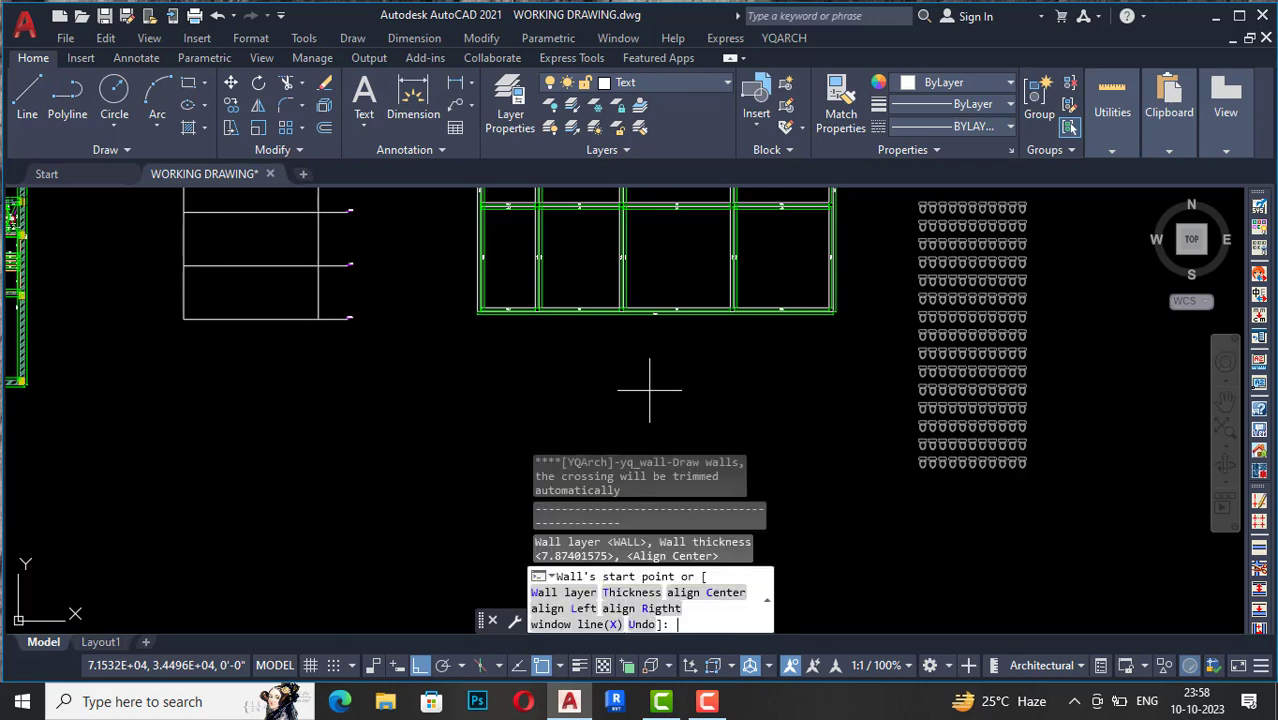
click(553, 601)
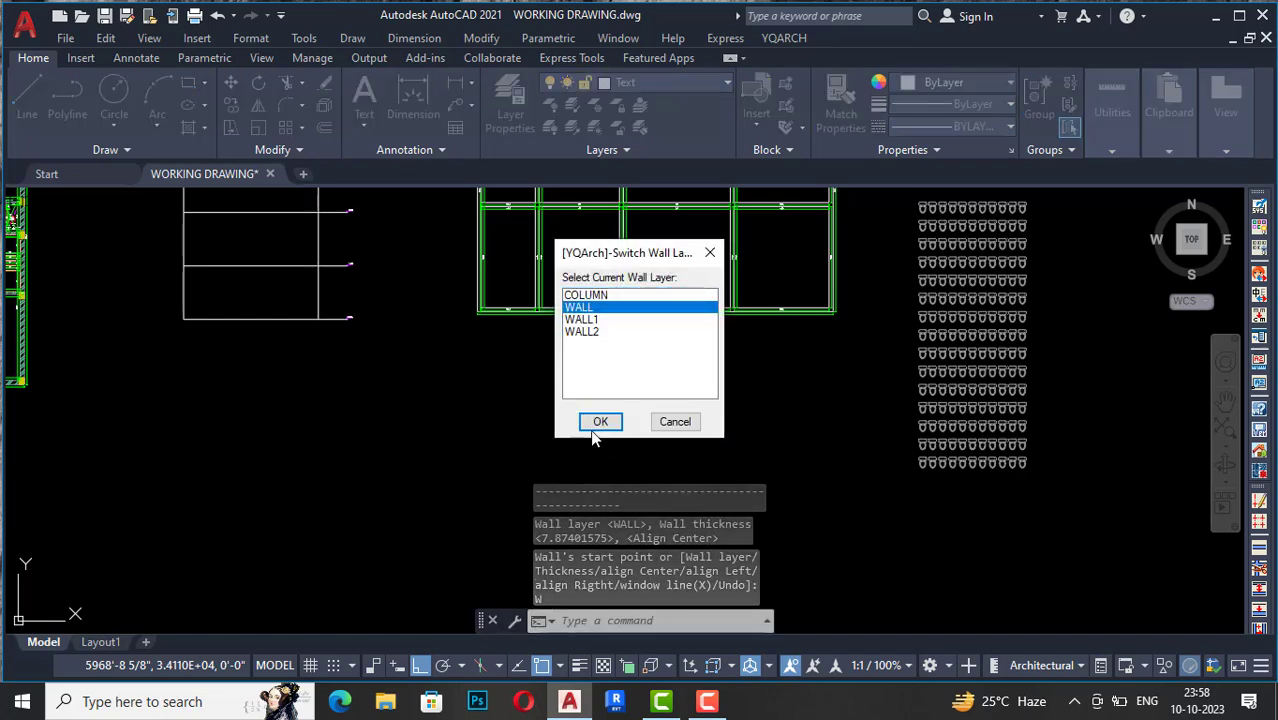
click(599, 422)
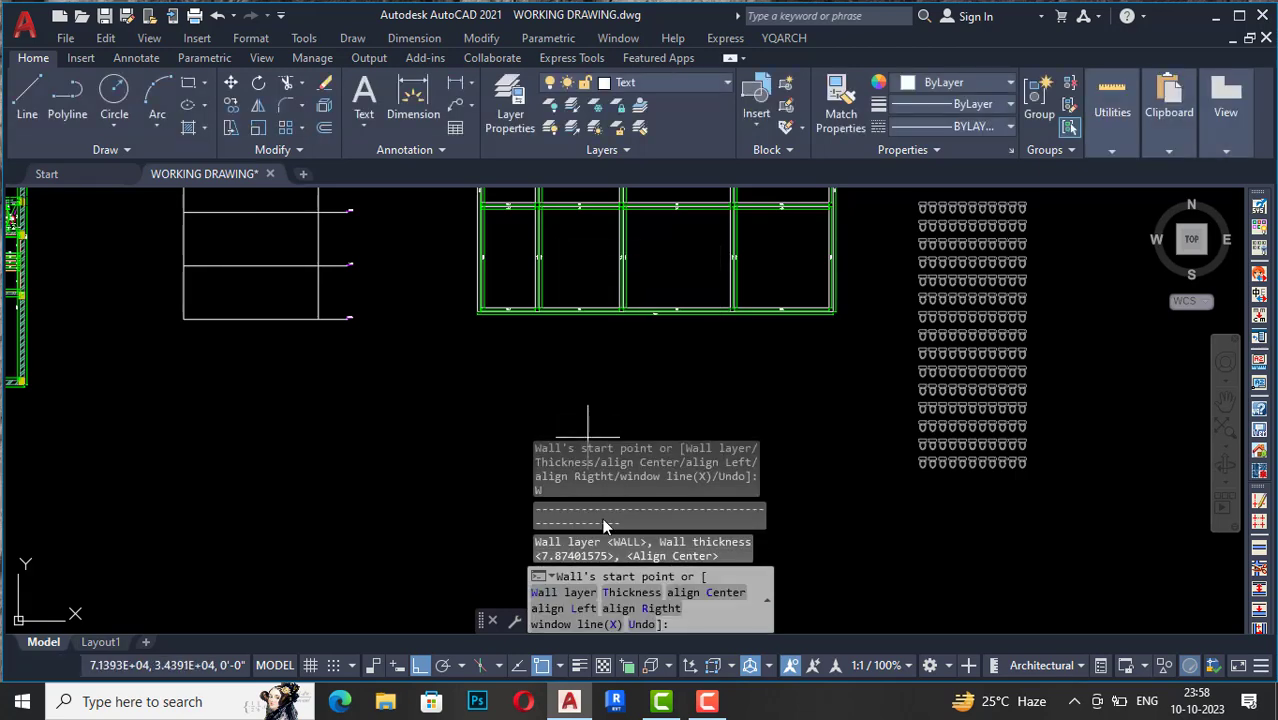
click(631, 594)
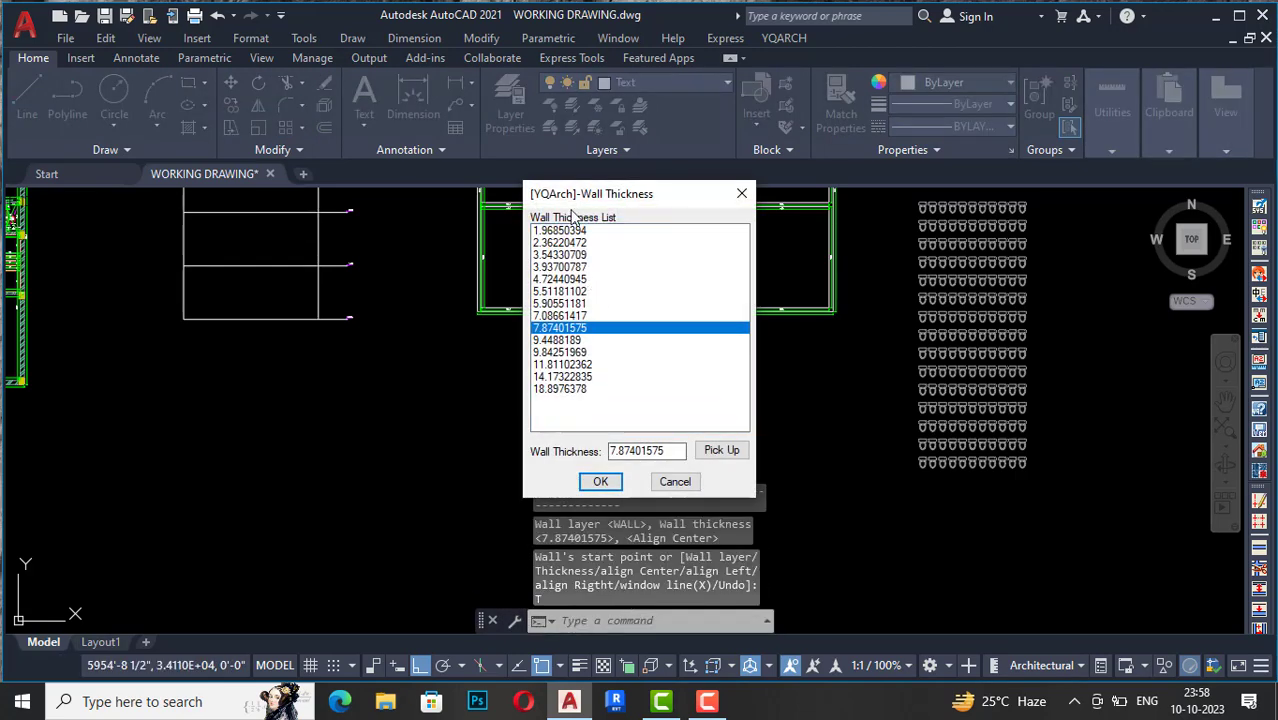
click(555, 341)
Step: Confirm the 9.4488189 thickness and trace the stepped double-line wall outline corner by corner
click(597, 482)
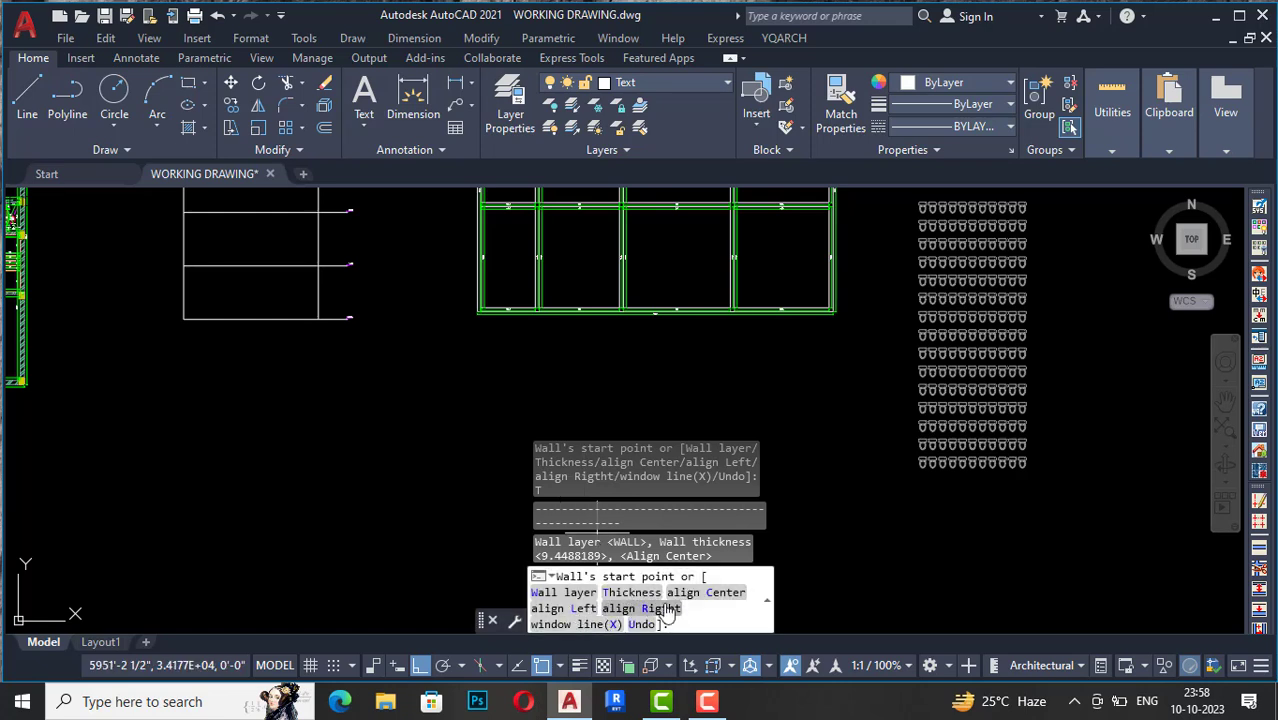
scroll(685, 371, down, 6)
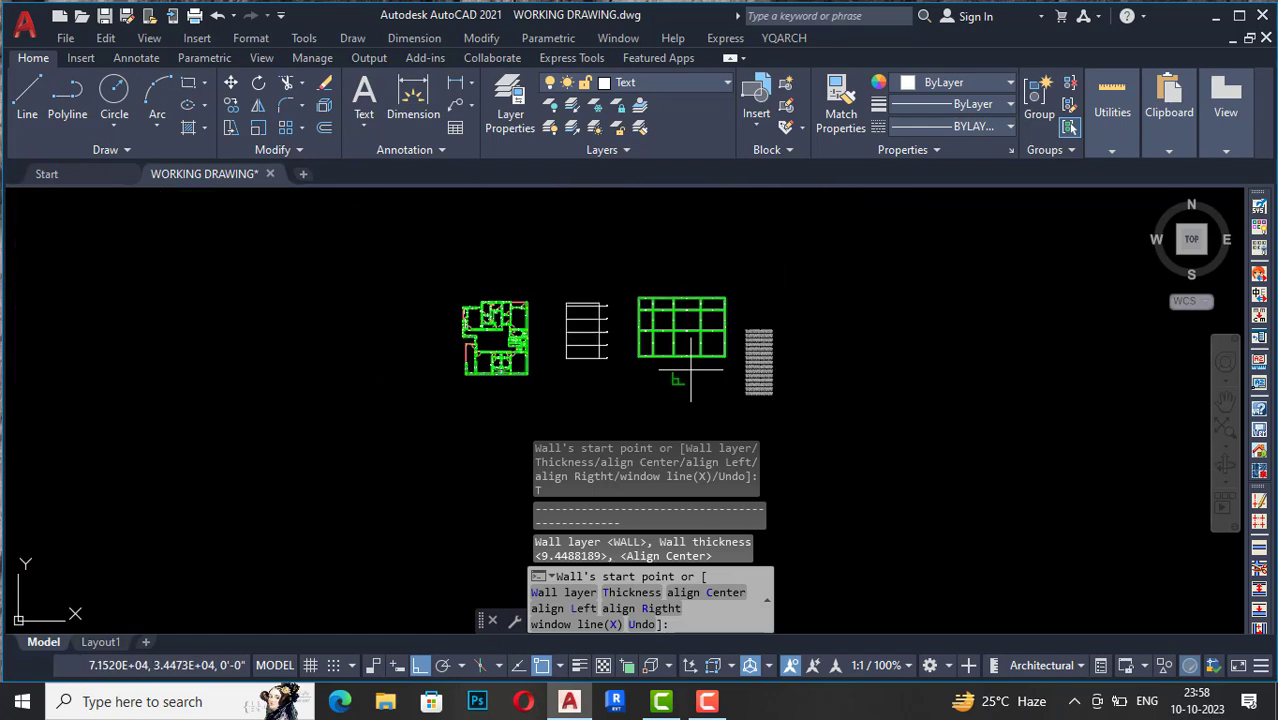
scroll(907, 337, up, 6)
scroll(874, 345, down, 5)
scroll(861, 337, up, 5)
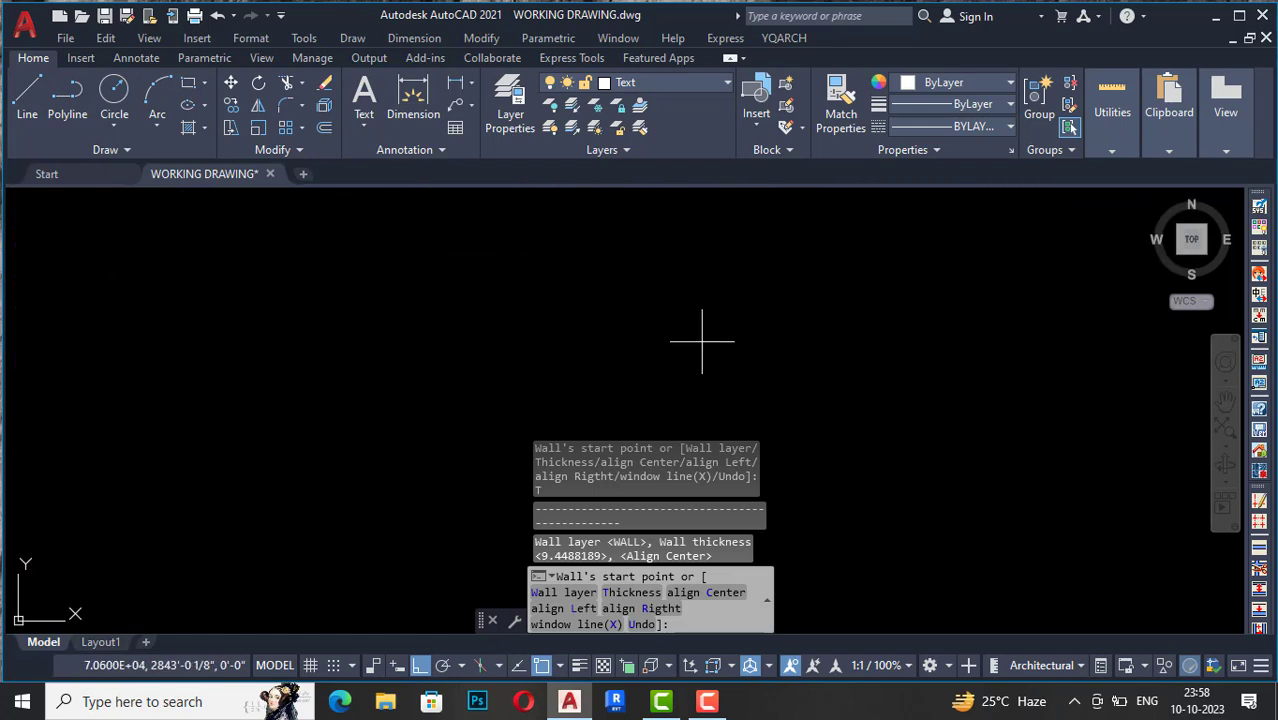
click(676, 277)
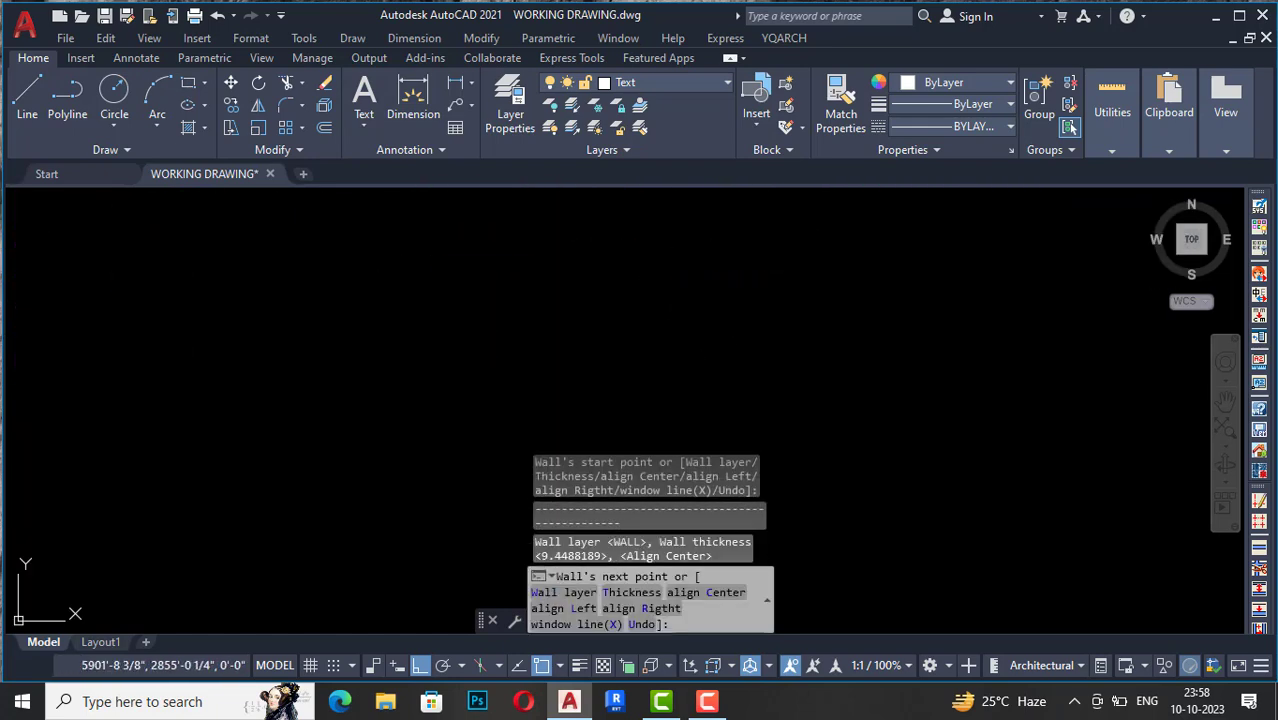
click(800, 272)
click(808, 377)
click(927, 360)
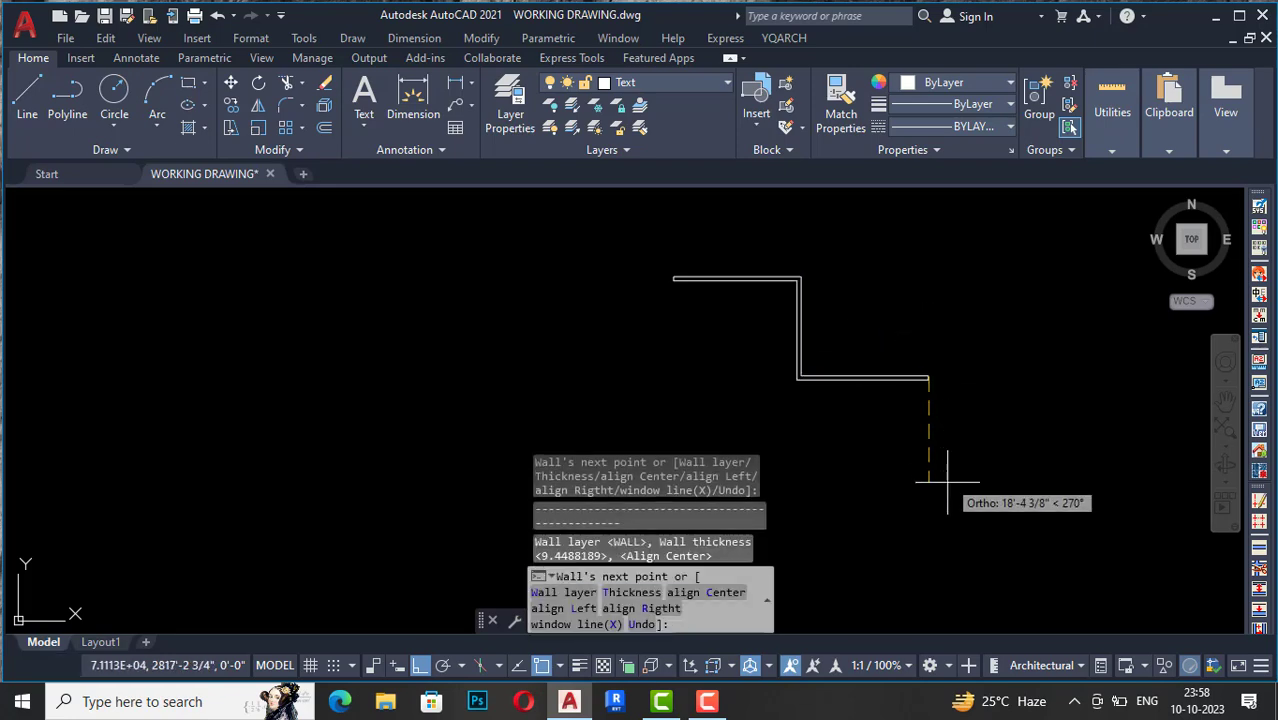
scroll(958, 399, down, 5)
scroll(958, 399, up, 5)
click(933, 432)
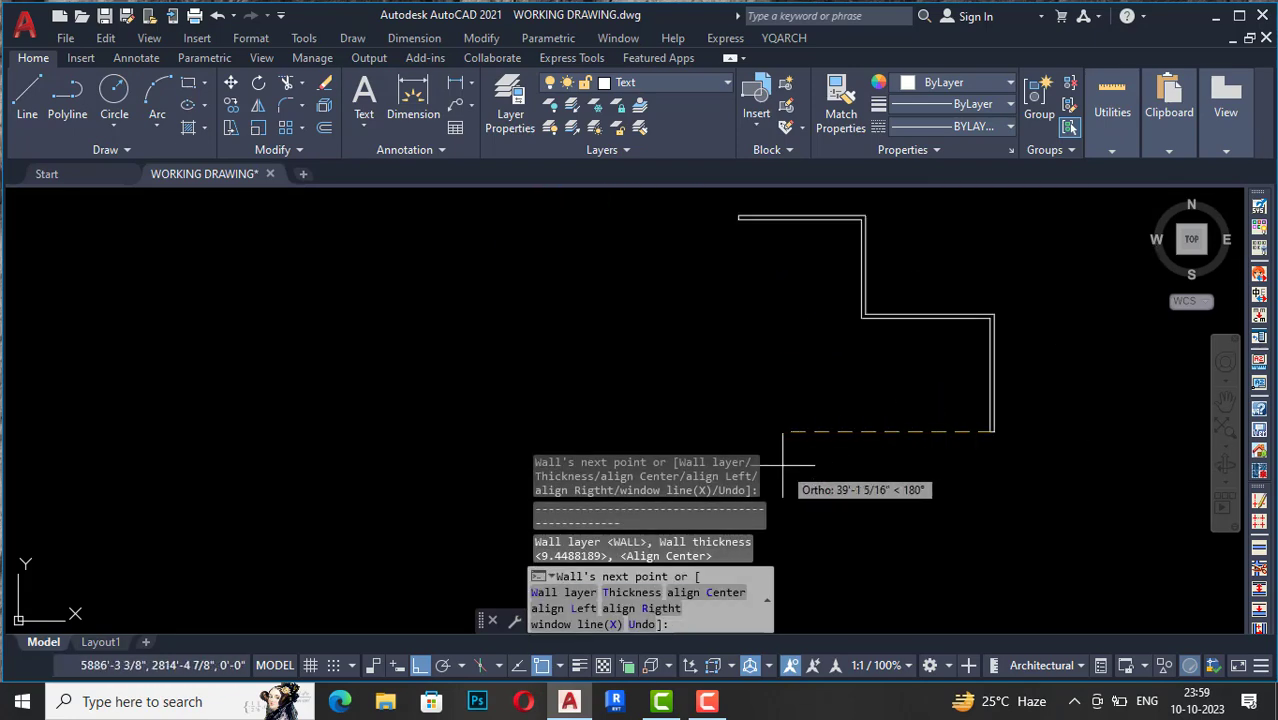
click(823, 432)
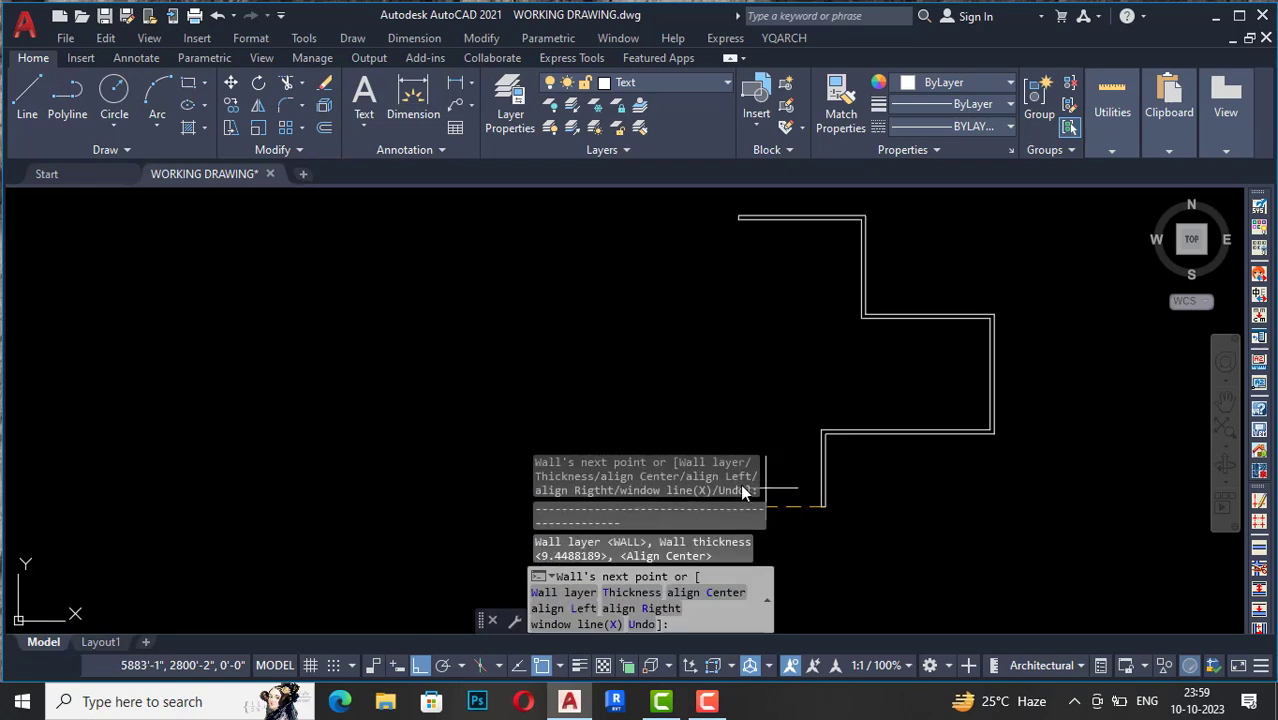
scroll(1035, 421, down, 5)
scroll(925, 487, up, 3)
scroll(933, 456, down, 3)
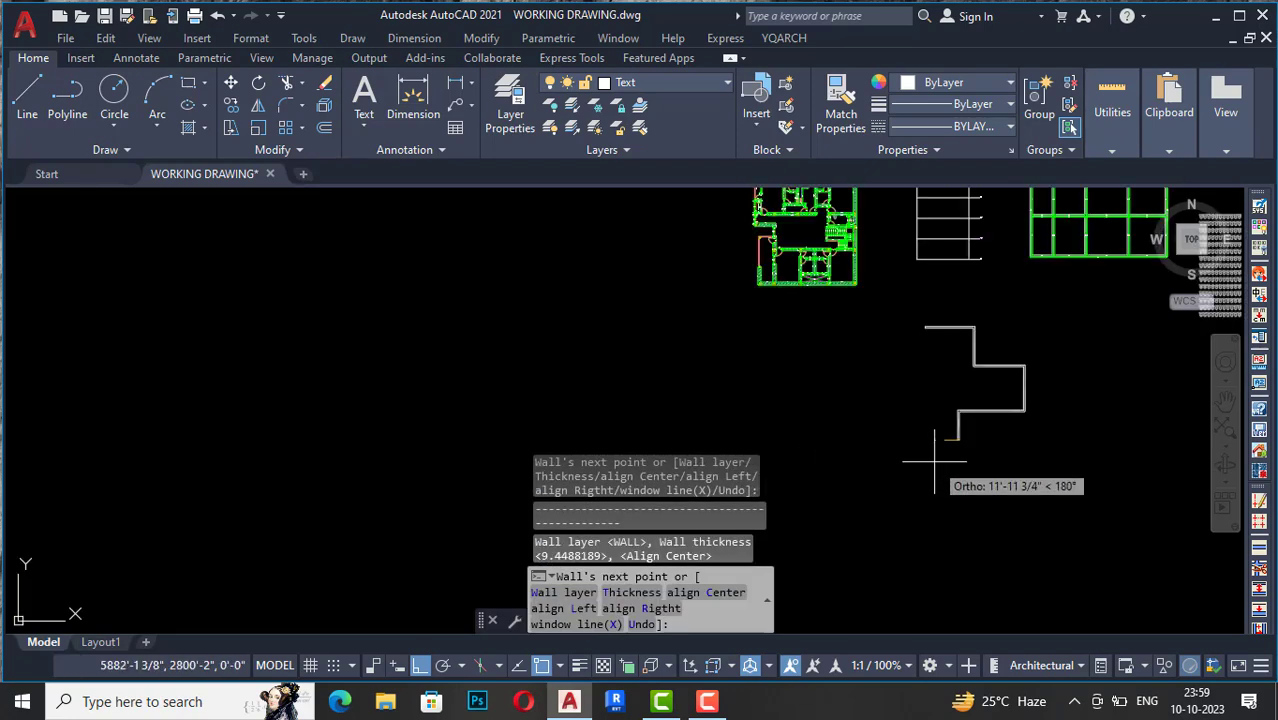
click(908, 440)
click(908, 418)
scroll(910, 380, up, 3)
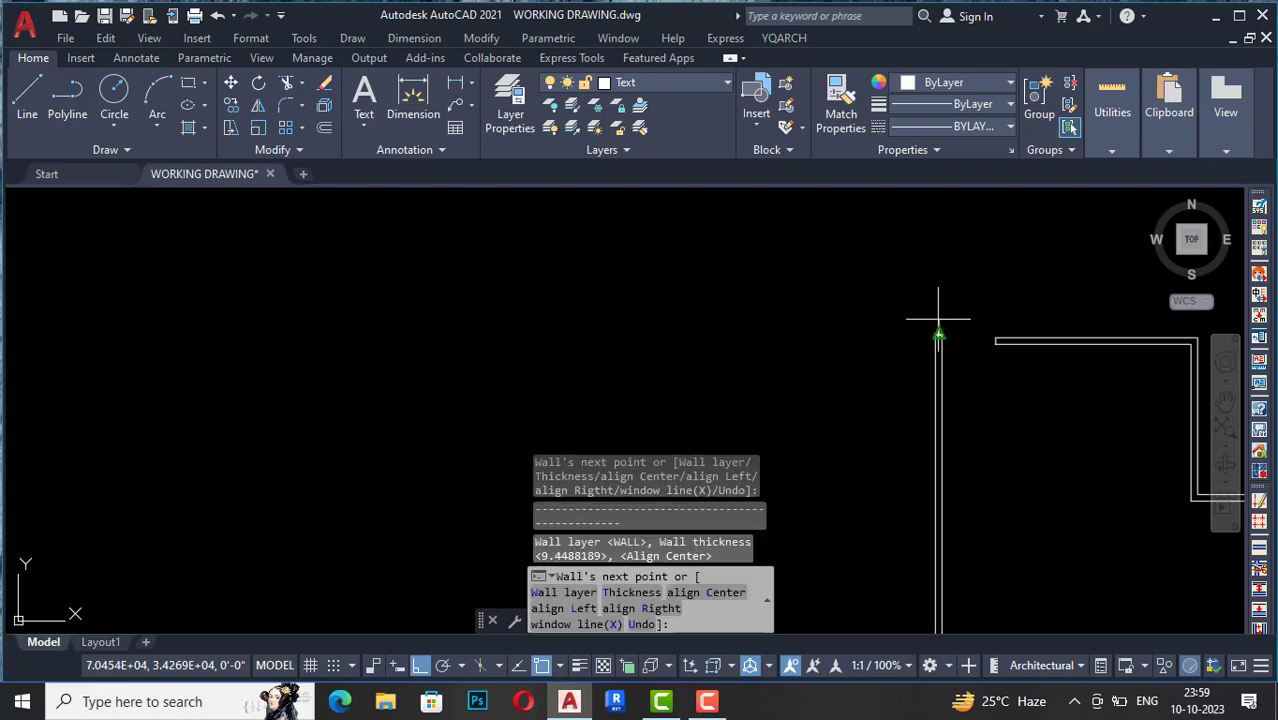
click(936, 330)
scroll(987, 313, up, 5)
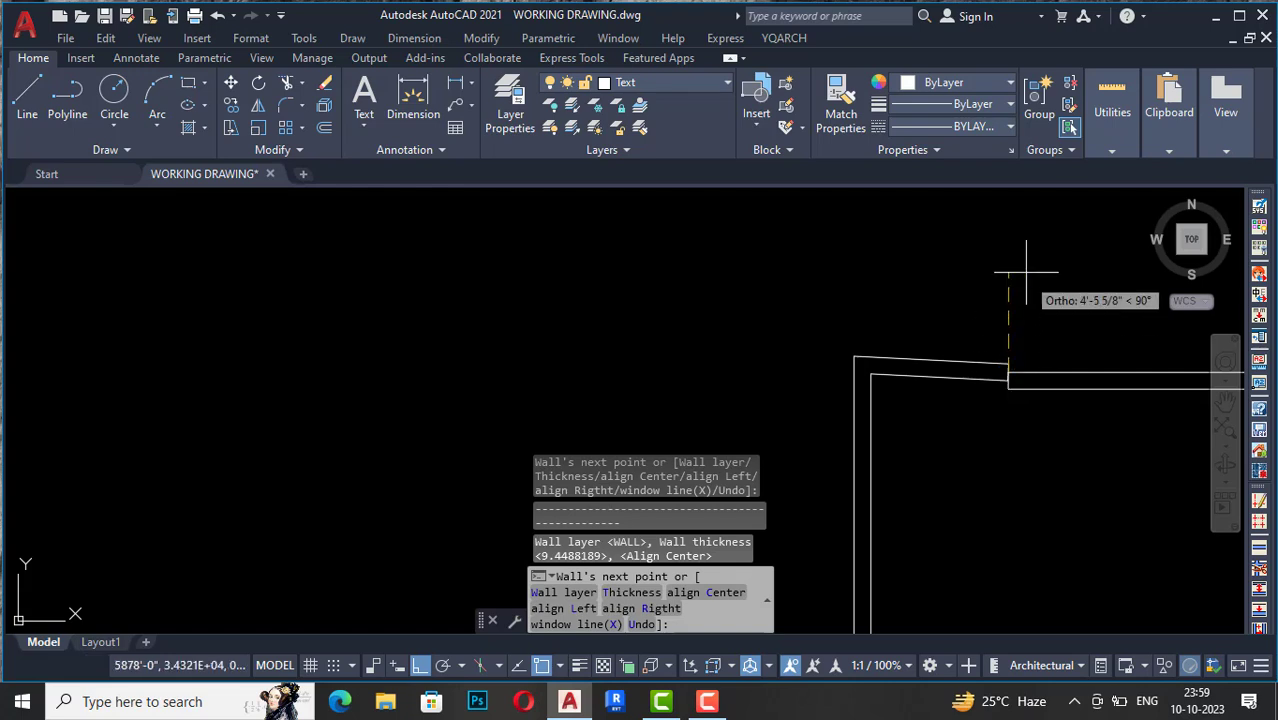
key(Escape)
key(Escape)
Step: Draw an interior double-line wall with QQ from the outline's corner to the opposite side
scroll(848, 259, down, 5)
scroll(970, 385, up, 5)
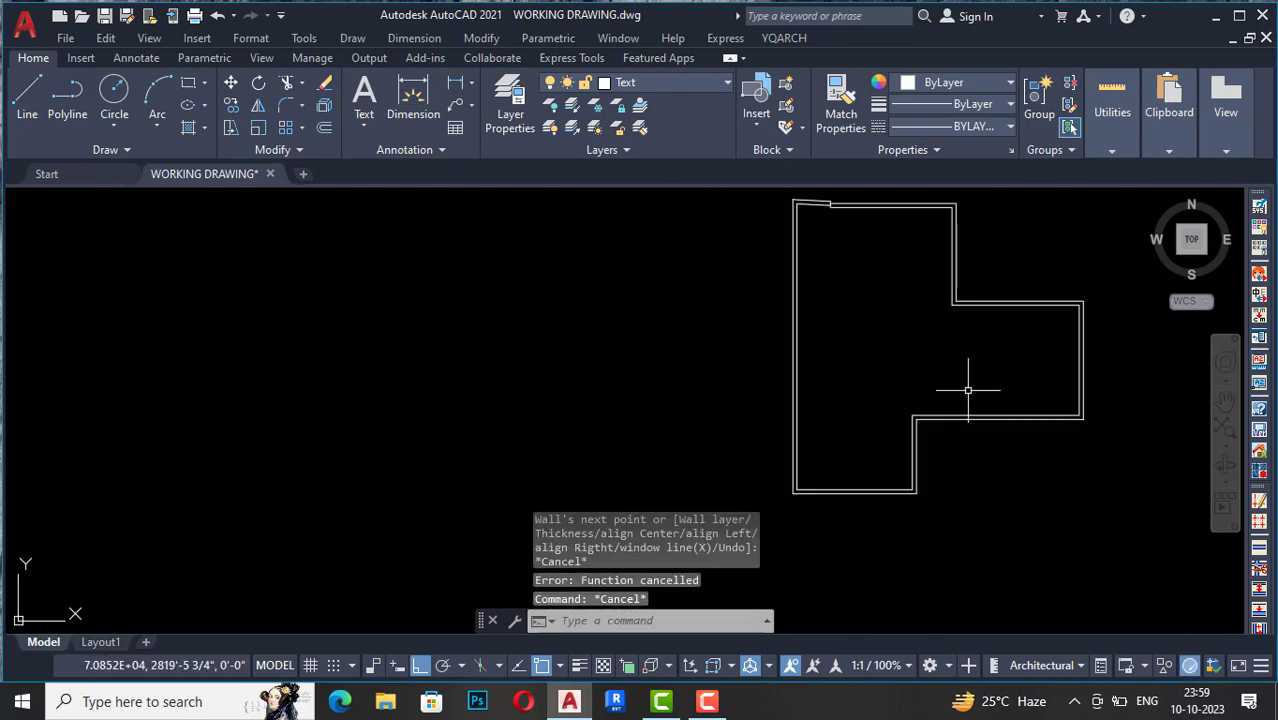
scroll(861, 311, down, 5)
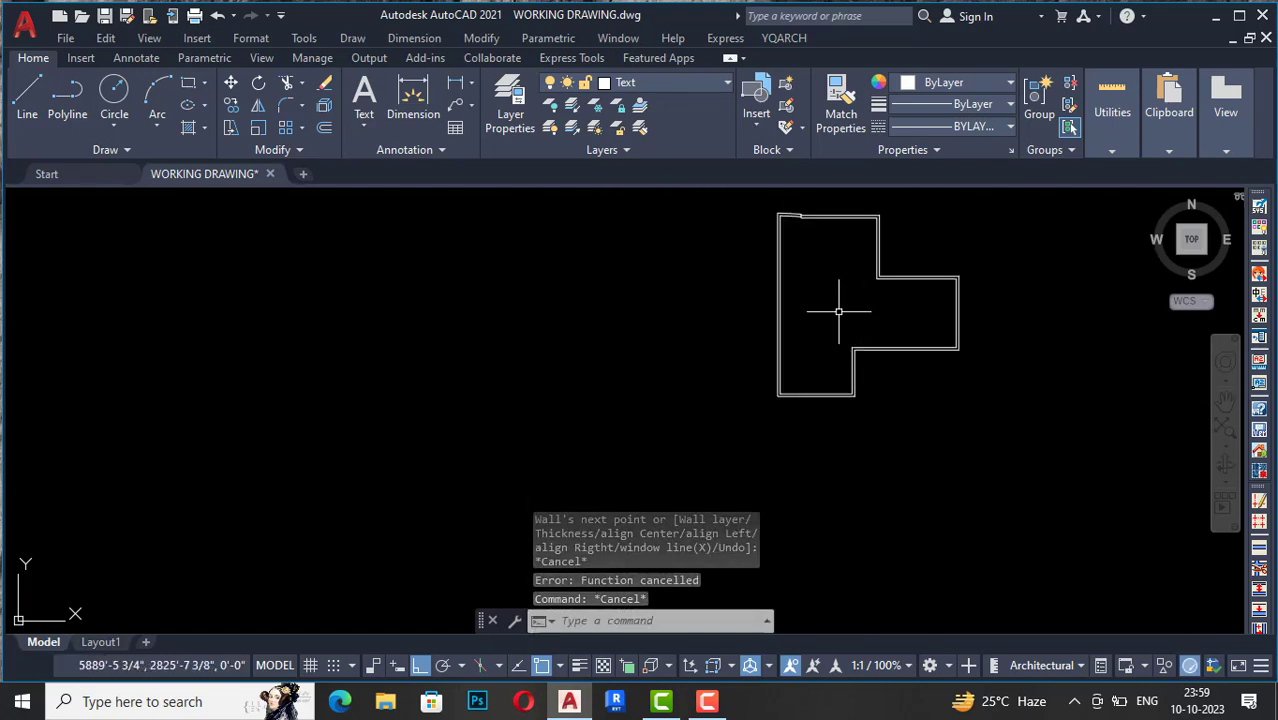
text(qq)
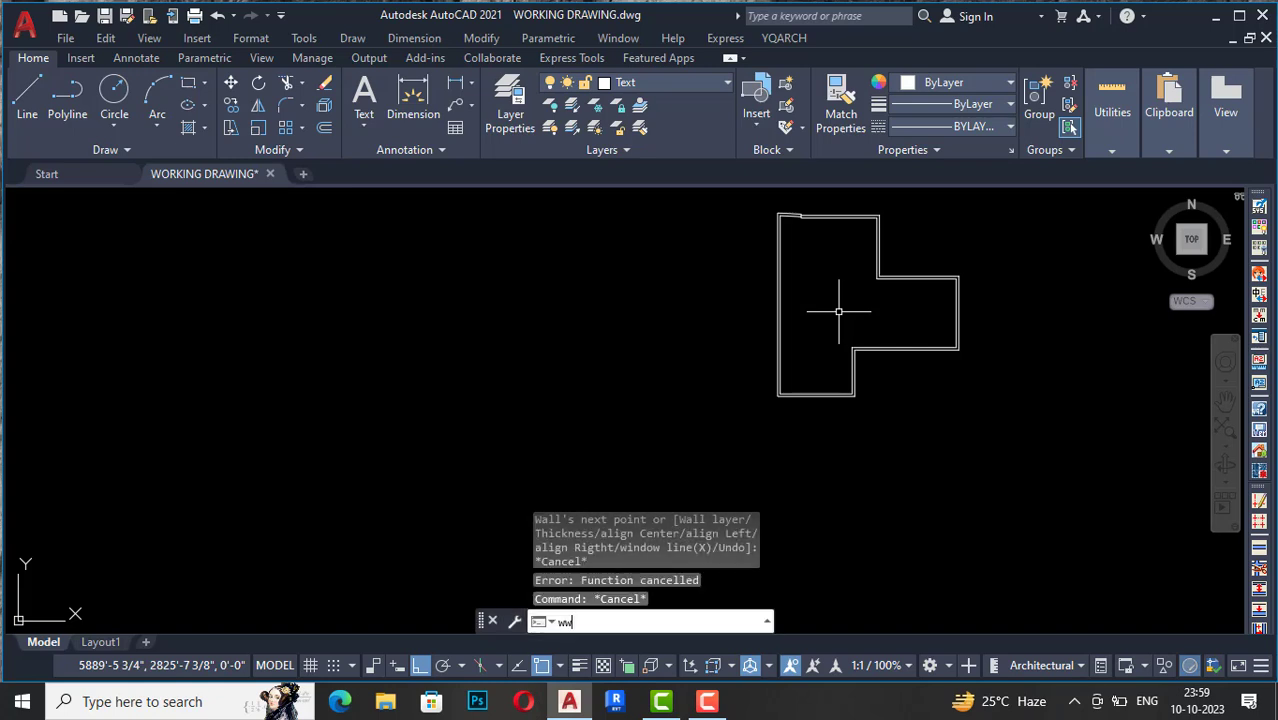
key(space)
click(766, 298)
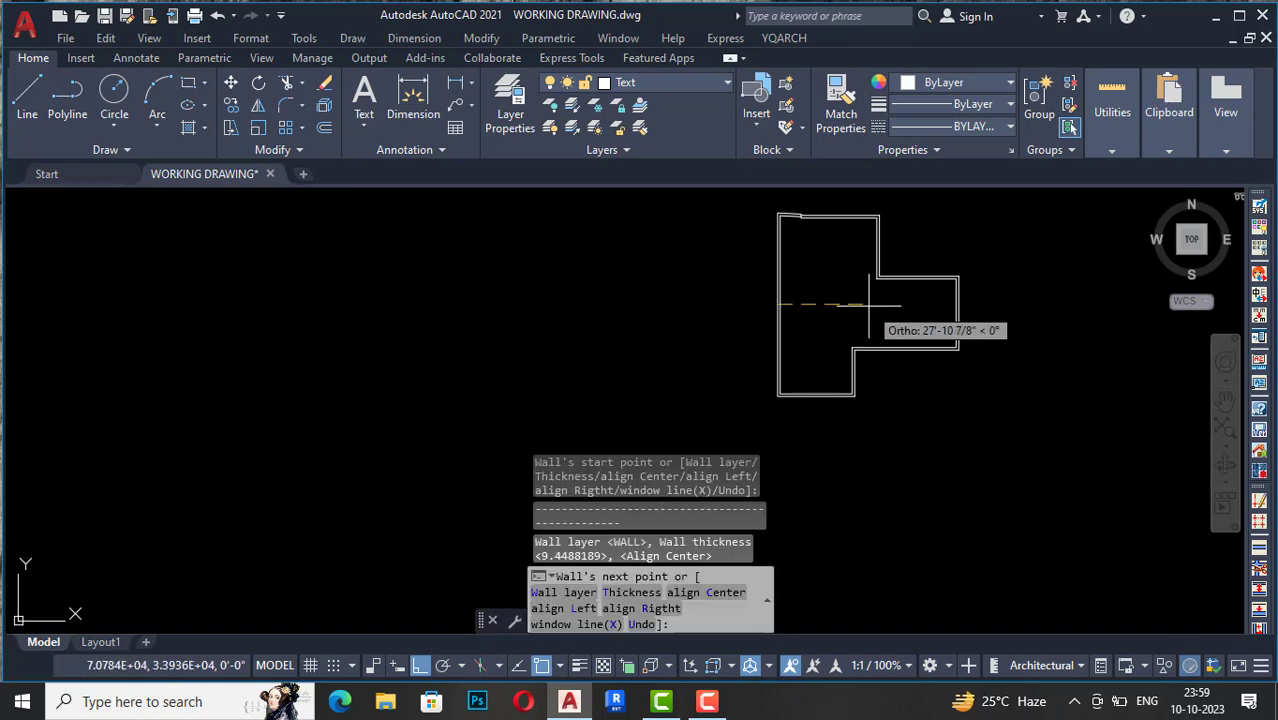
click(908, 306)
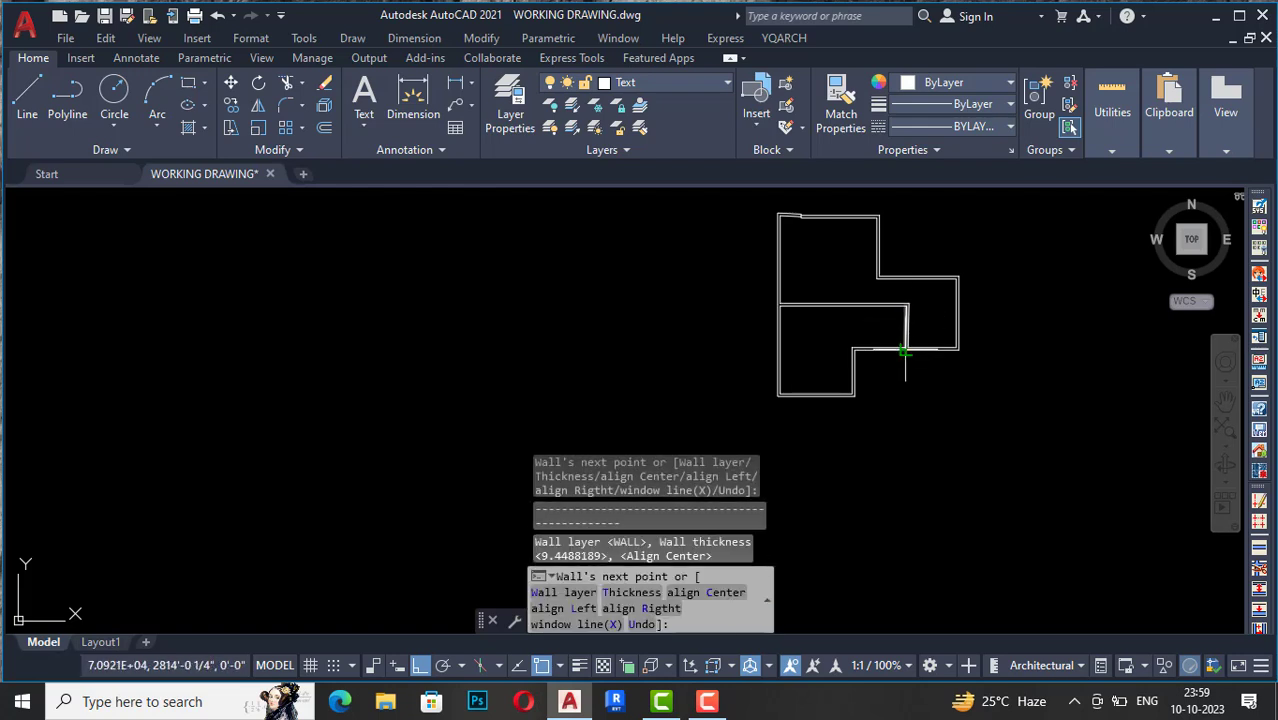
key(Escape)
scroll(795, 205, up, 3)
Step: Delete the overlapping wall pieces at the top and the stray short wall line
click(797, 282)
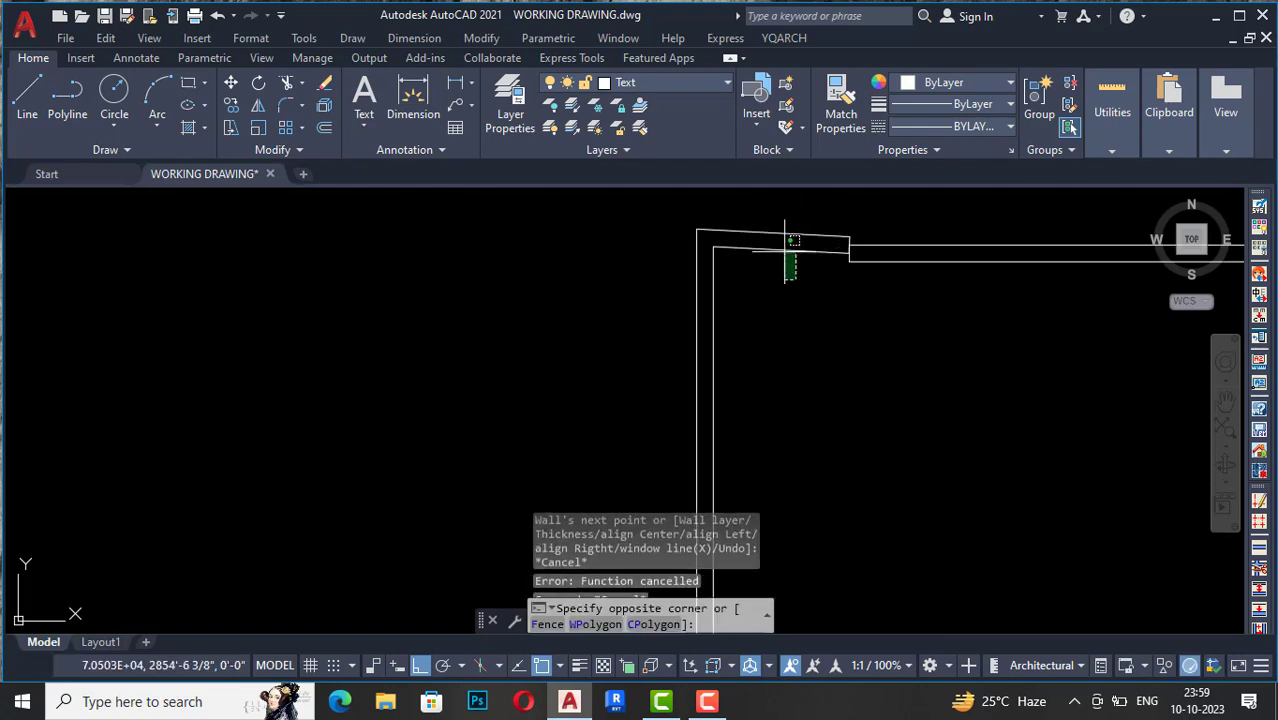
click(791, 240)
key(Delete)
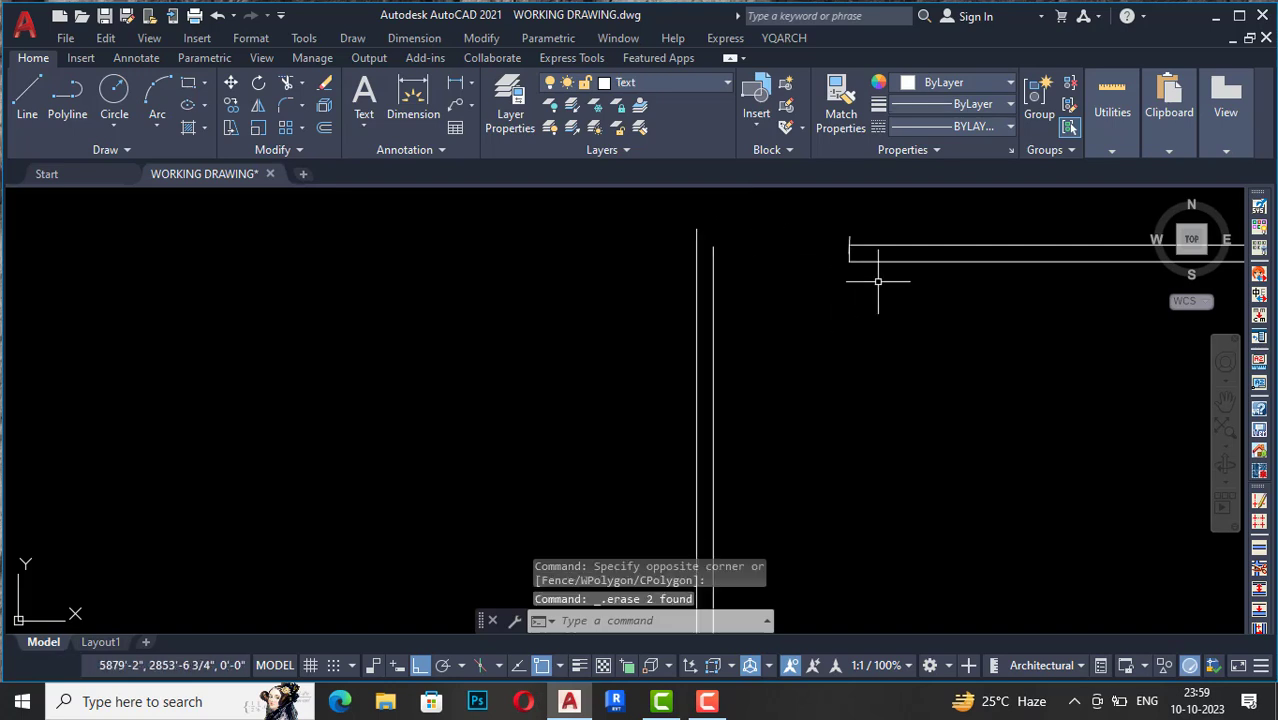
scroll(827, 249, up, 5)
click(919, 245)
click(878, 210)
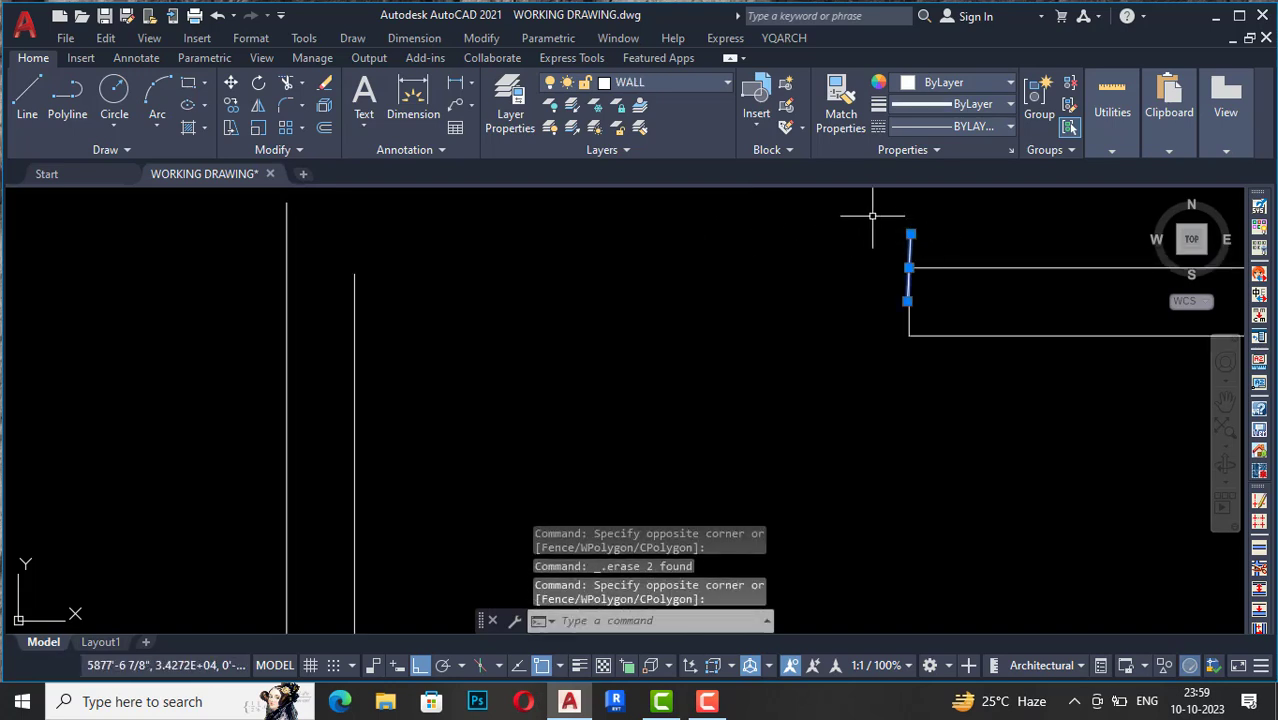
key(Delete)
scroll(840, 250, down, 4)
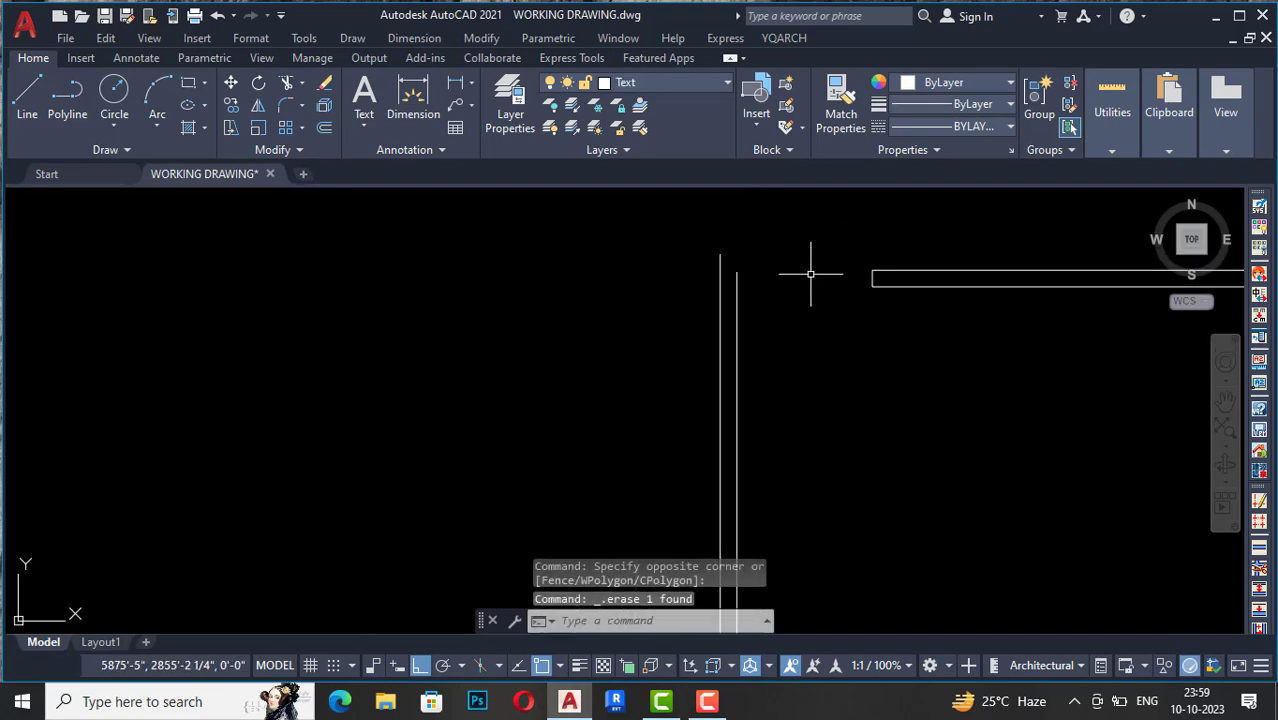
Step: Stretch the interior wall's end left to meet the outer wall
click(958, 384)
click(915, 227)
text(s)
key(Return)
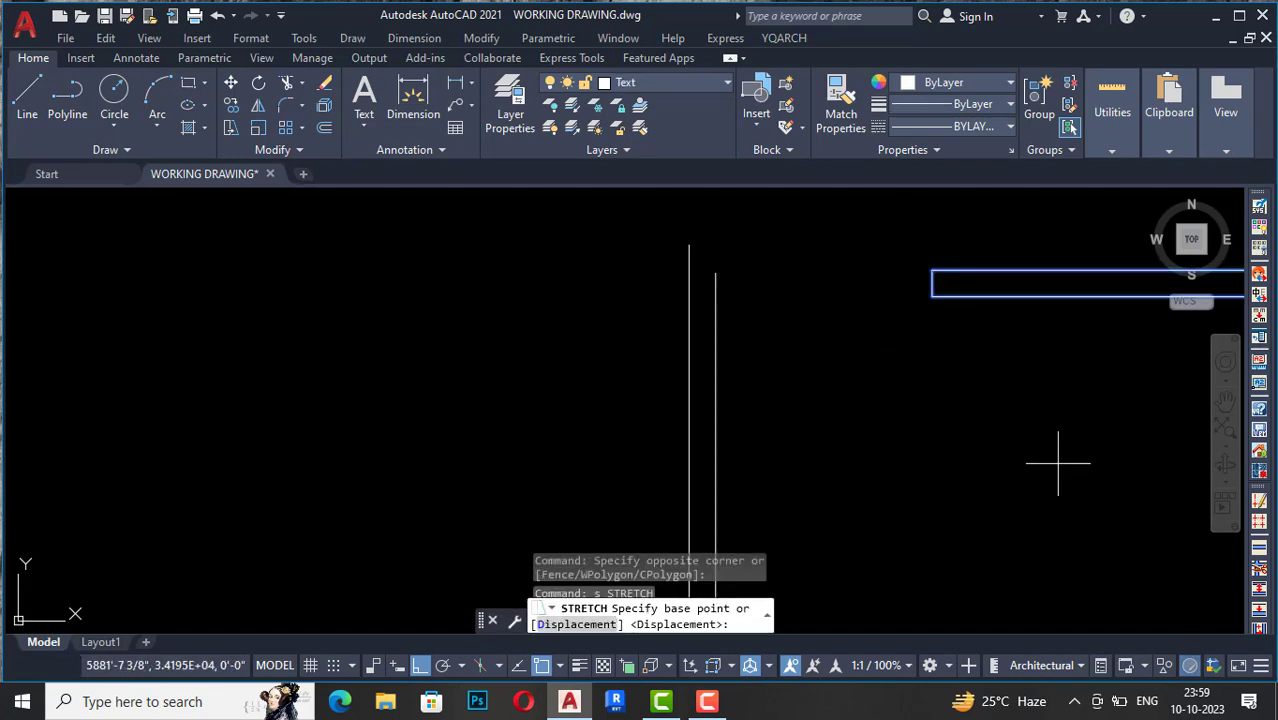
click(1058, 463)
click(791, 470)
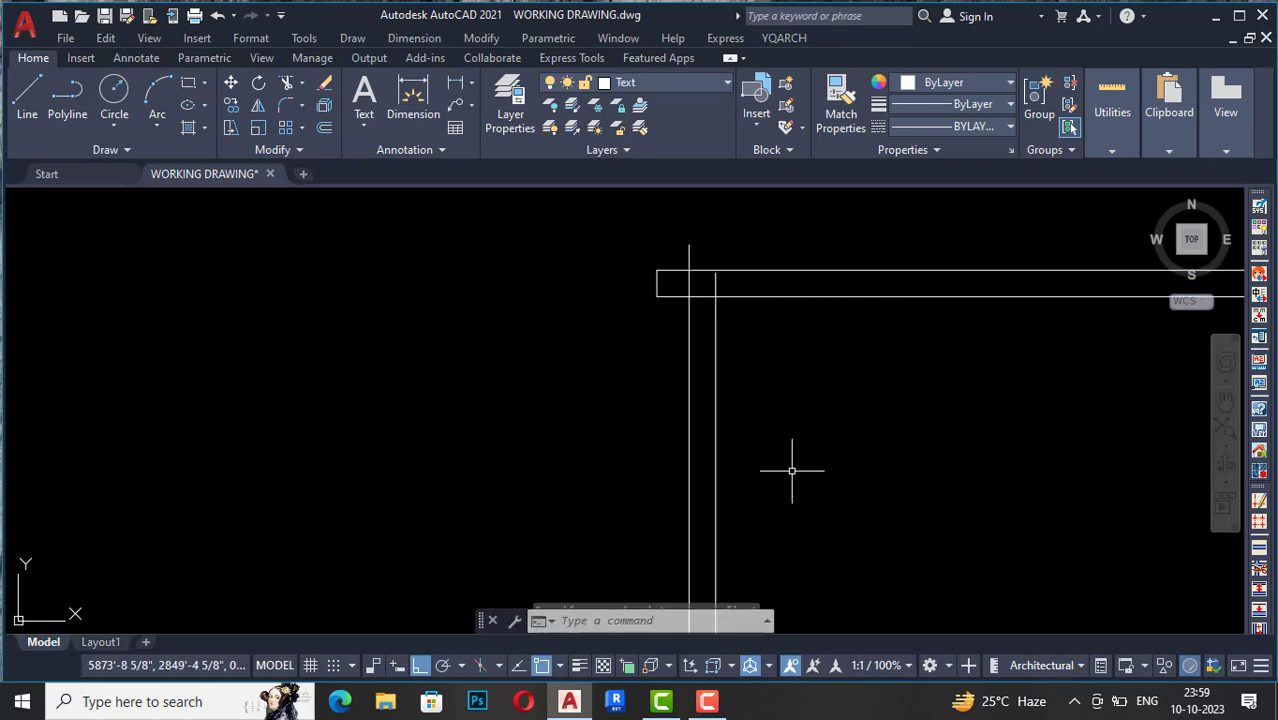
scroll(685, 251, up, 4)
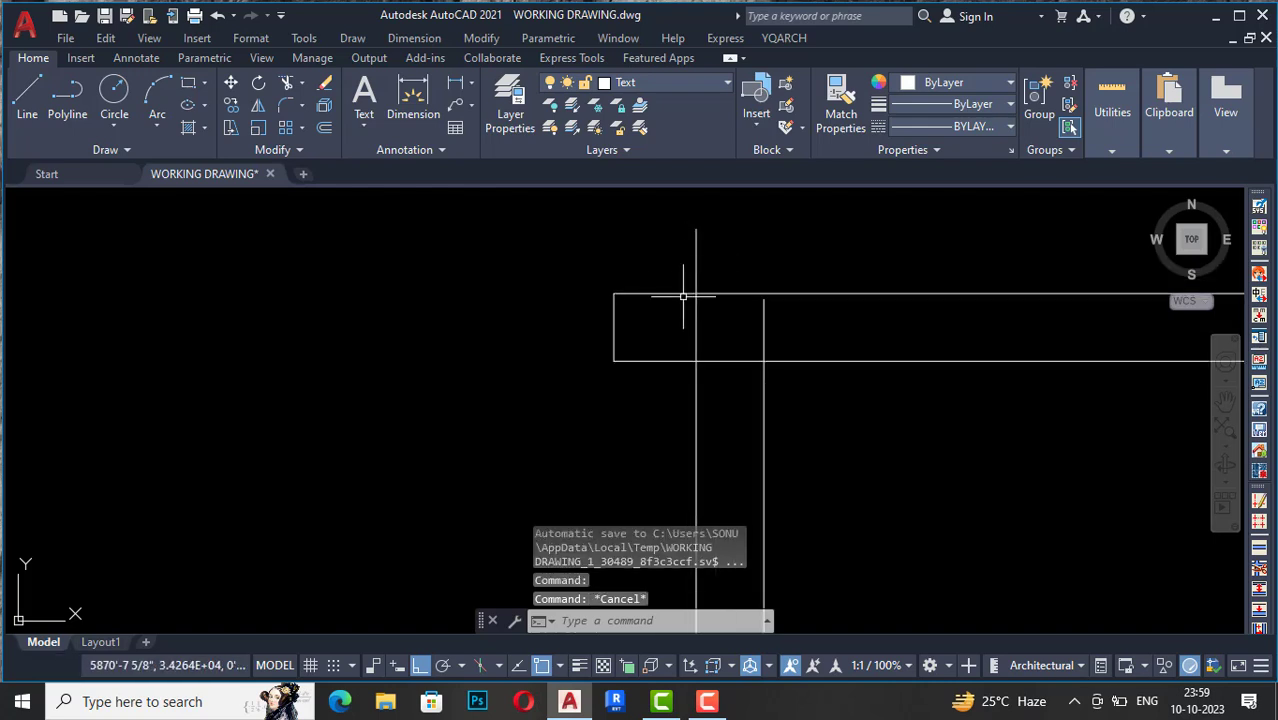
Step: Trim the leftover overlapping wall lines with four fence selections
text(tr)
key(Return)
click(679, 389)
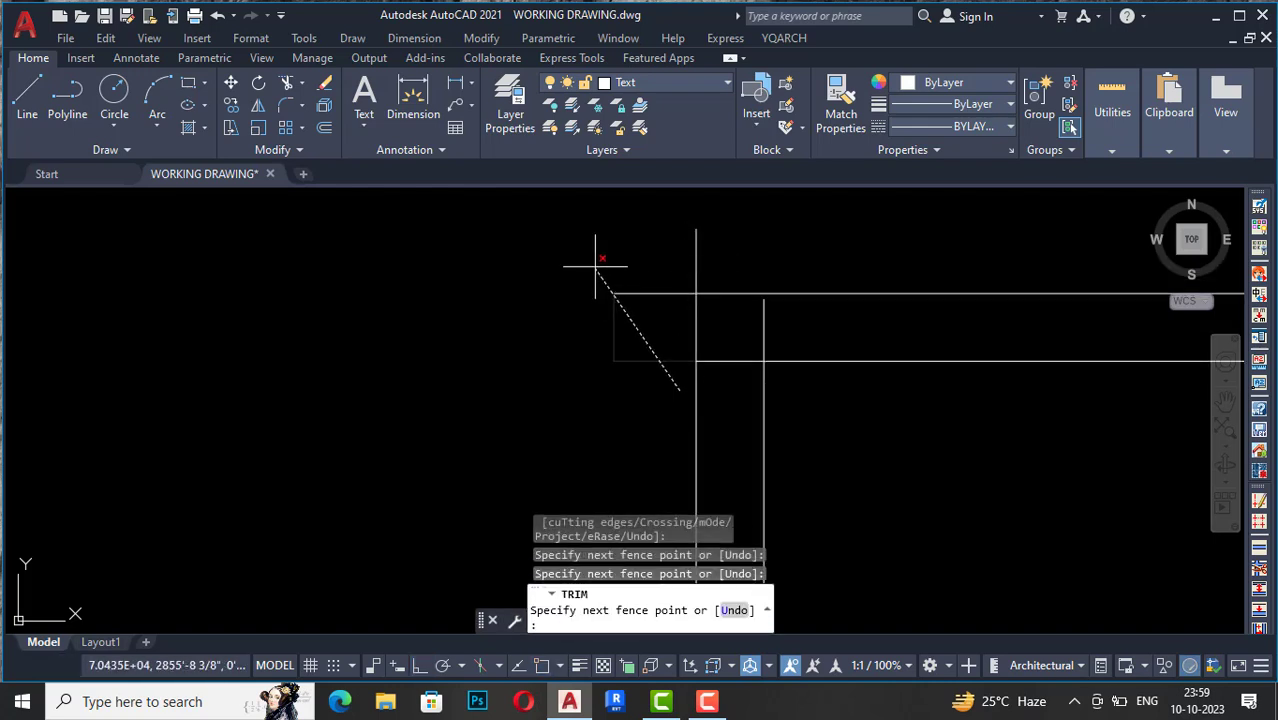
click(629, 247)
key(Return)
click(602, 362)
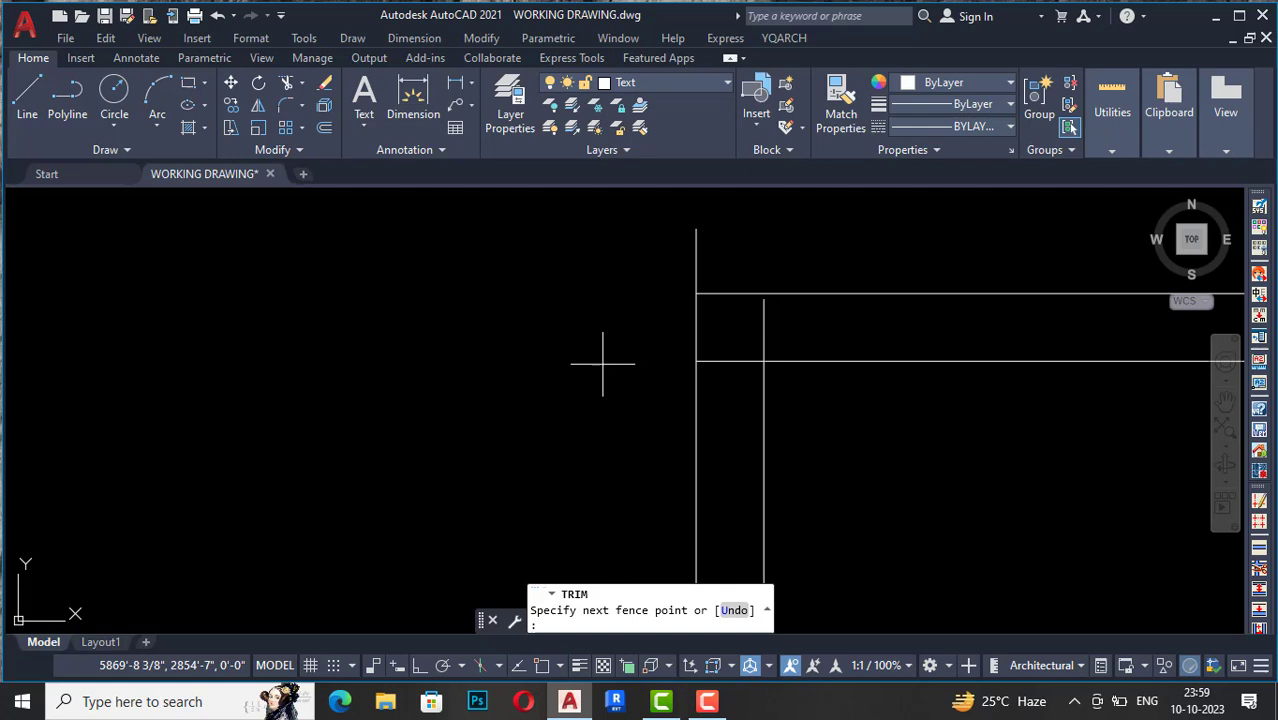
click(713, 222)
key(Return)
click(795, 334)
click(740, 322)
key(Return)
click(775, 326)
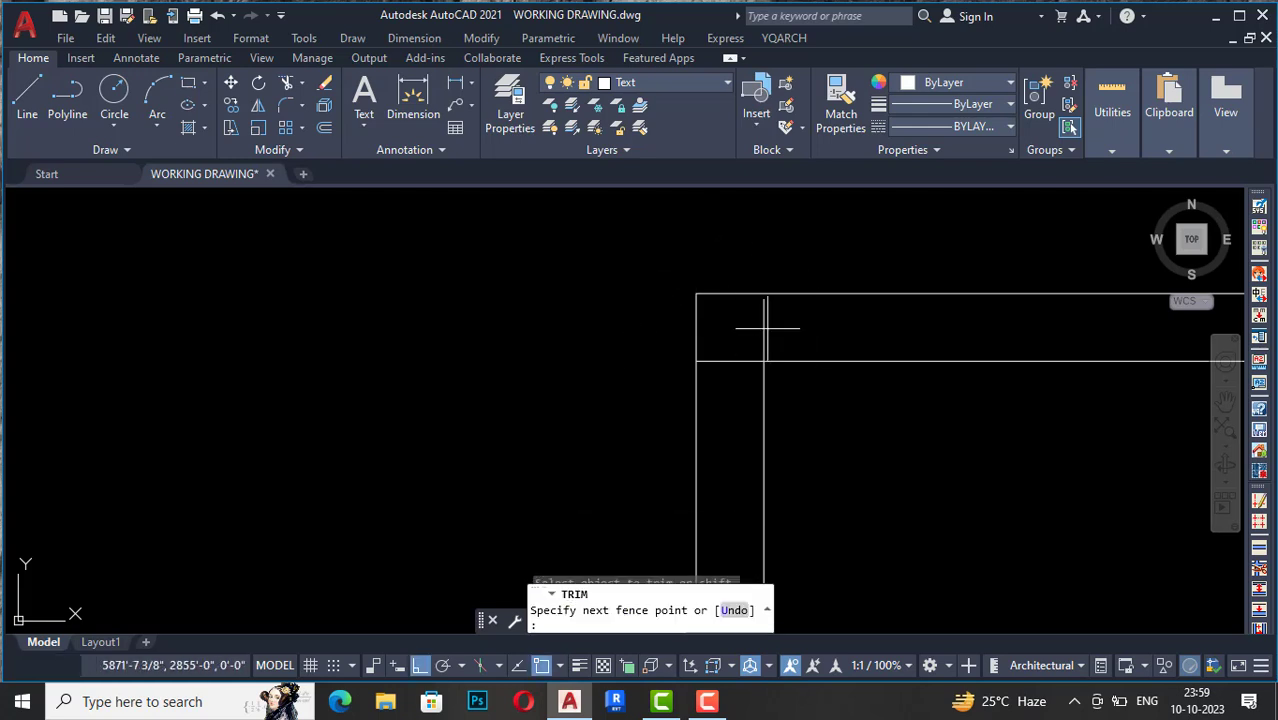
click(750, 322)
key(Return)
key(Return)
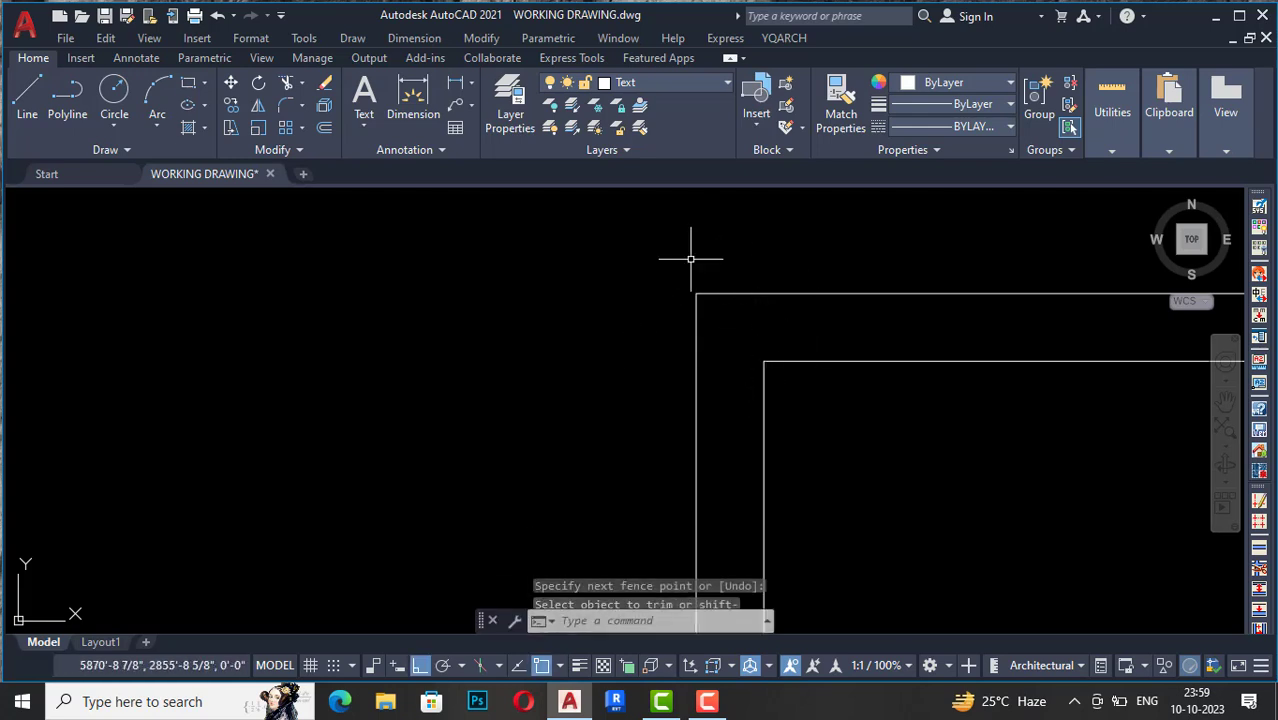
scroll(686, 250, down, 4)
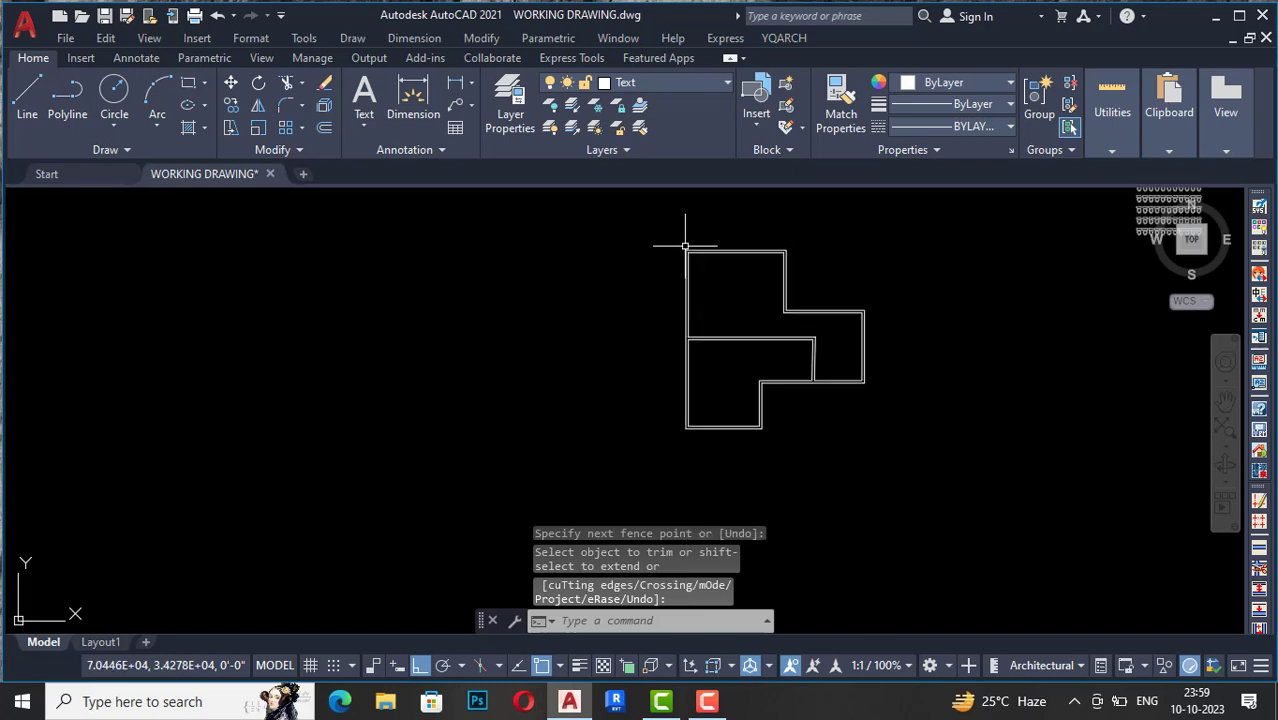
Step: Draw a vertical double-line wall from the top wall down to the middle wall
key(Escape)
key(Escape)
key(Escape)
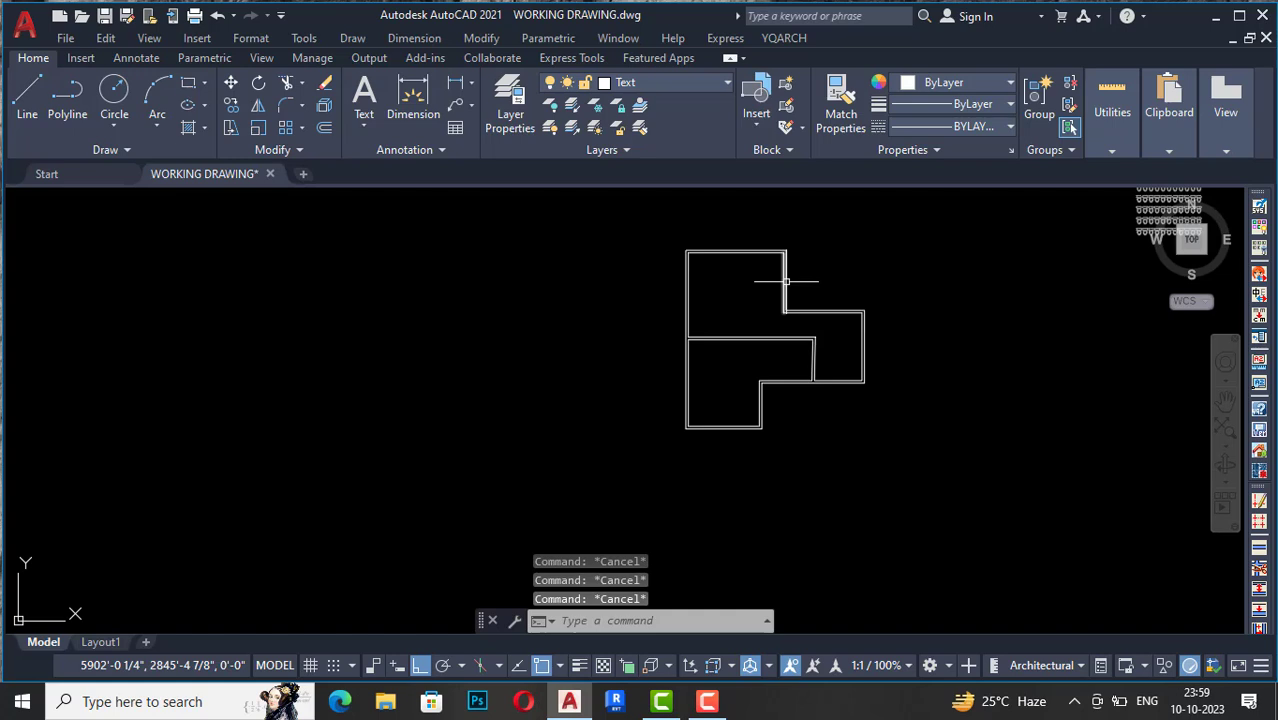
scroll(732, 283, up, 2)
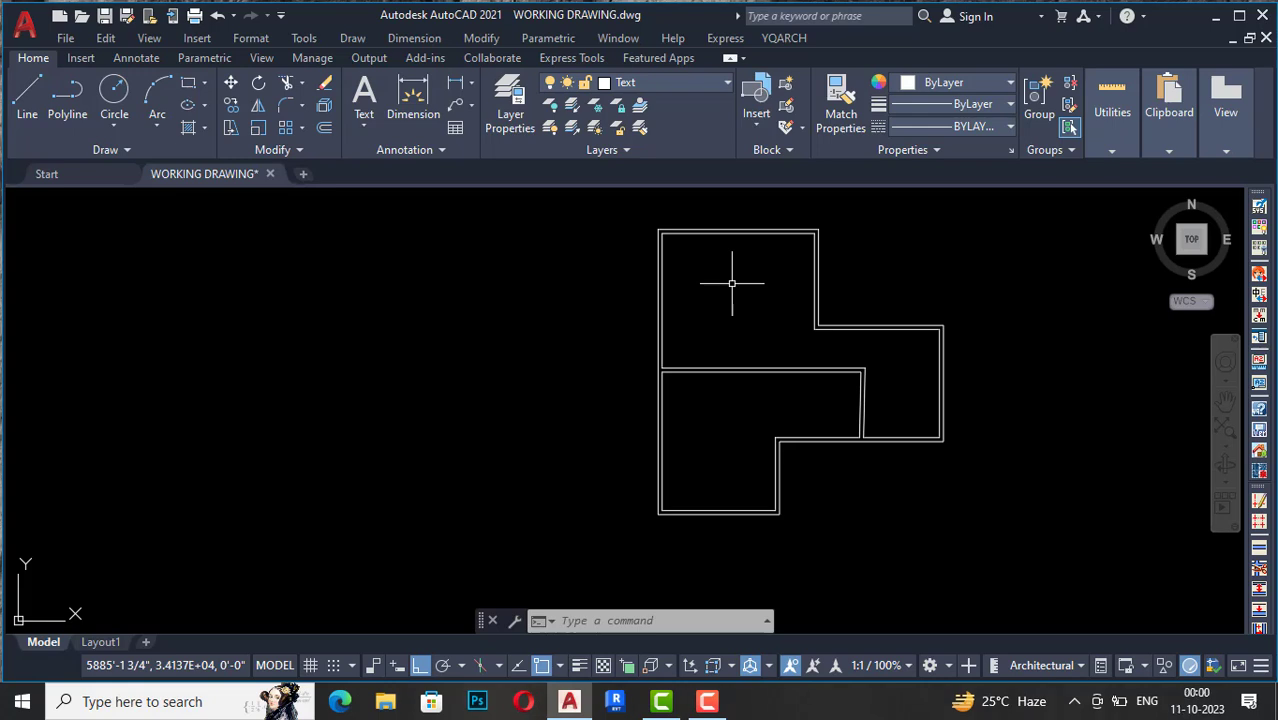
text(ww)
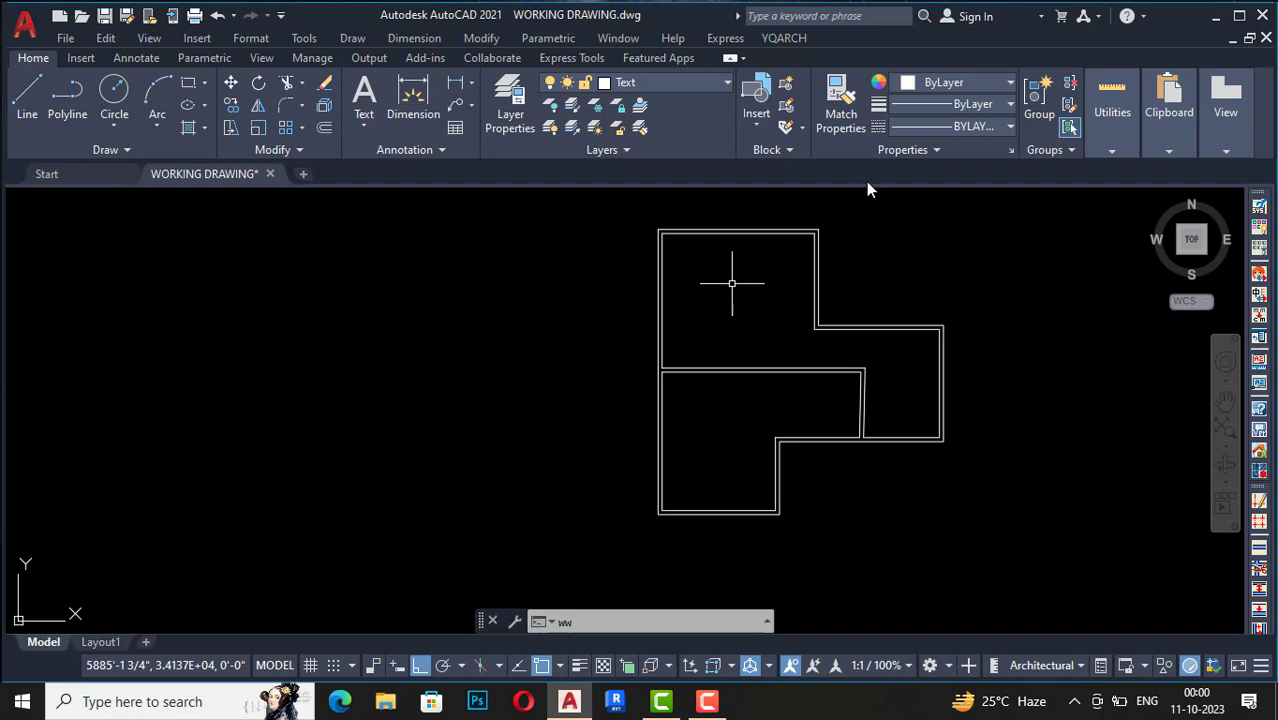
key(Return)
click(739, 234)
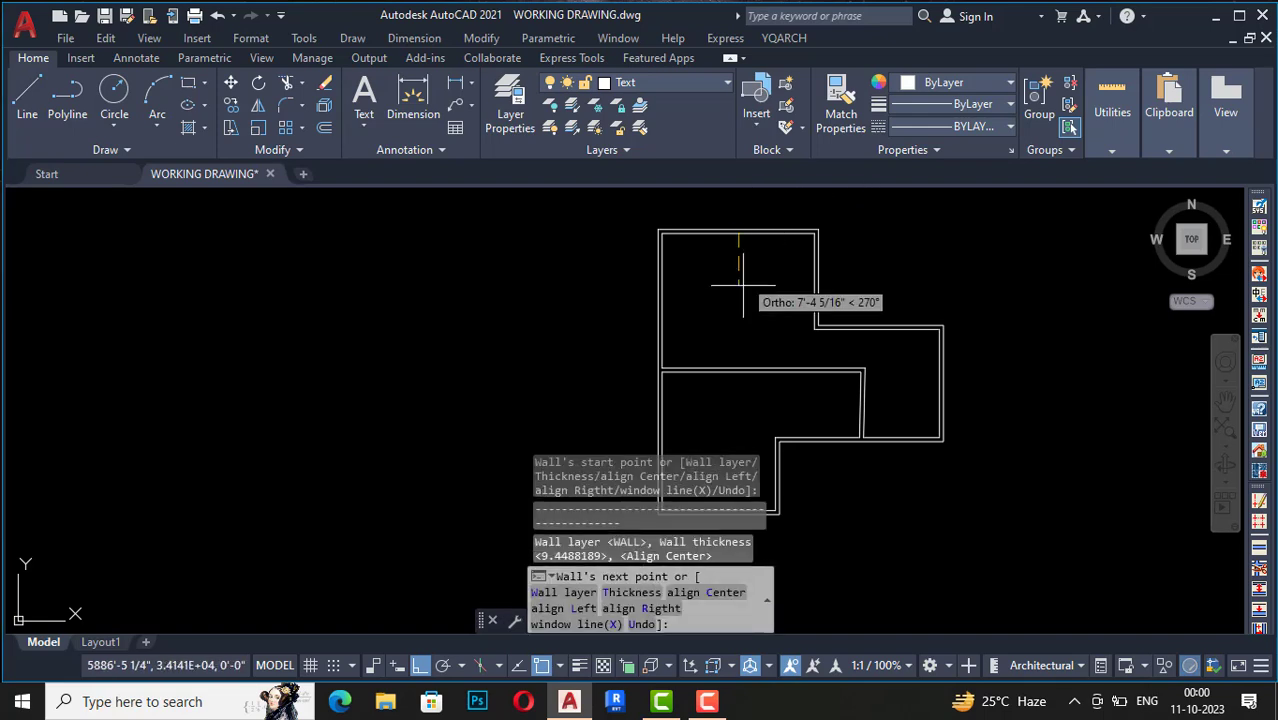
click(737, 369)
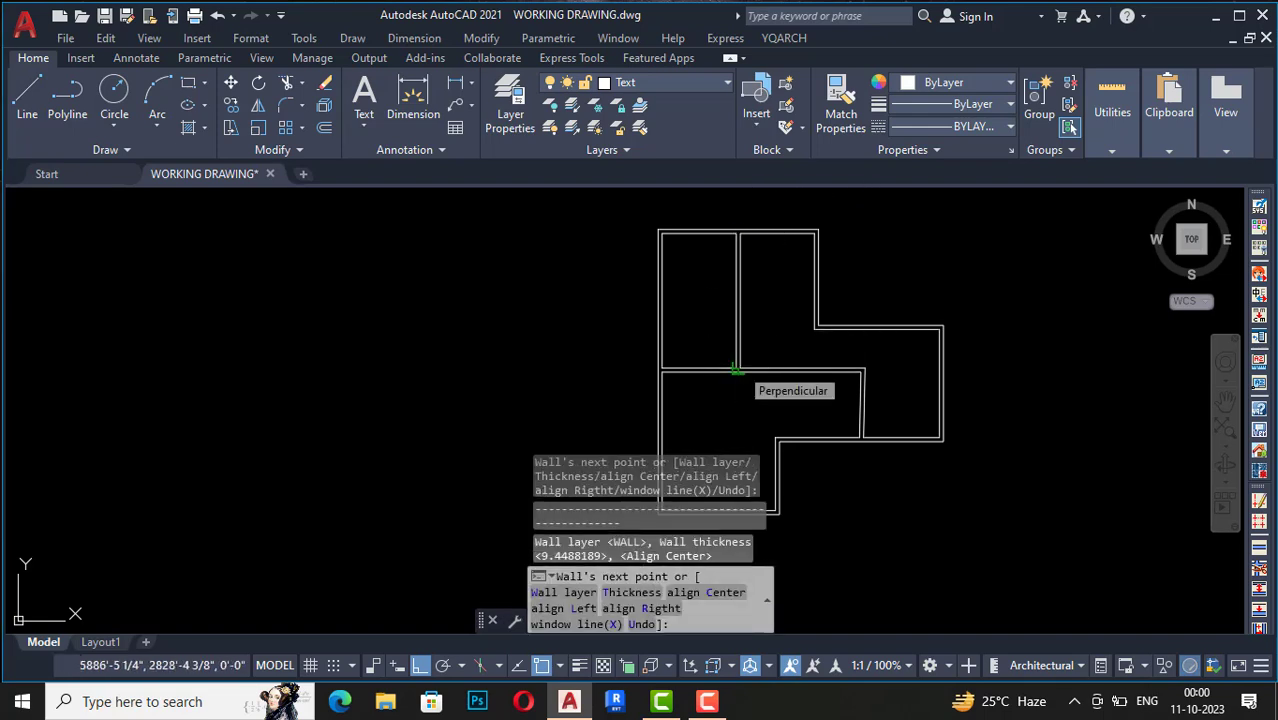
key(Escape)
Step: Draw a horizontal wall ending at the right wall to complete four upper rooms
key(Return)
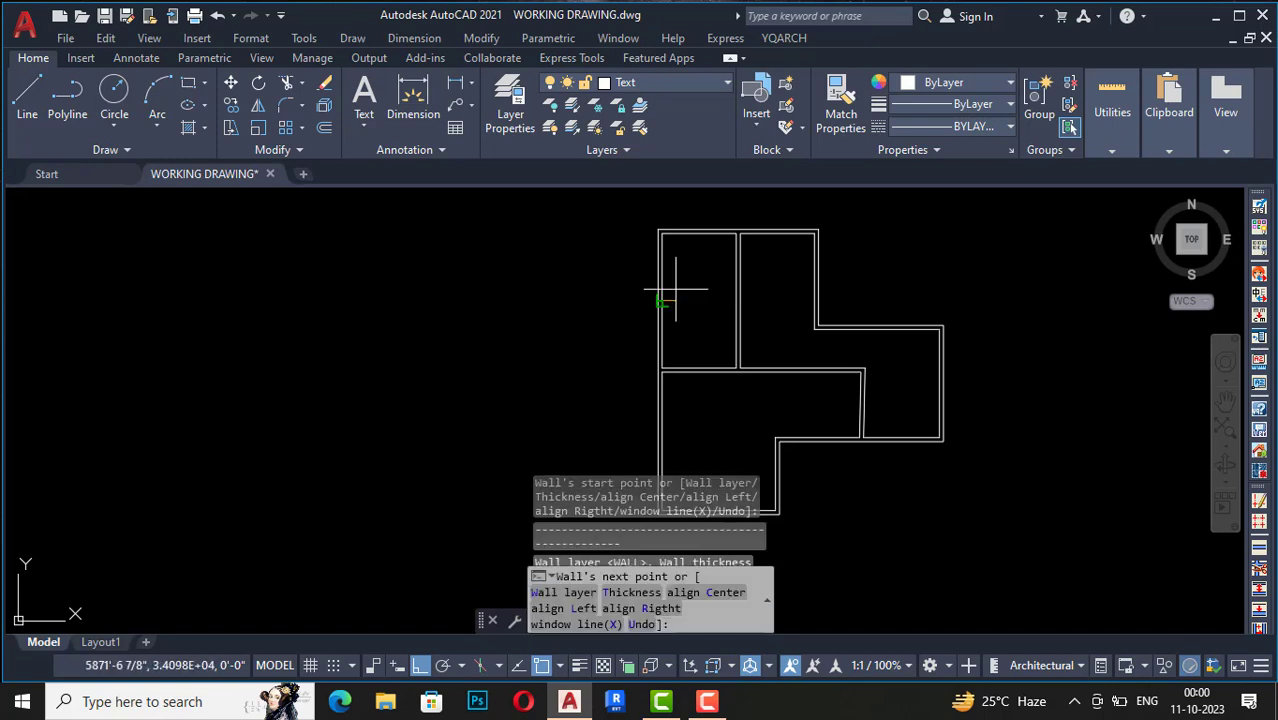
click(817, 300)
key(Escape)
scroll(771, 291, up, 4)
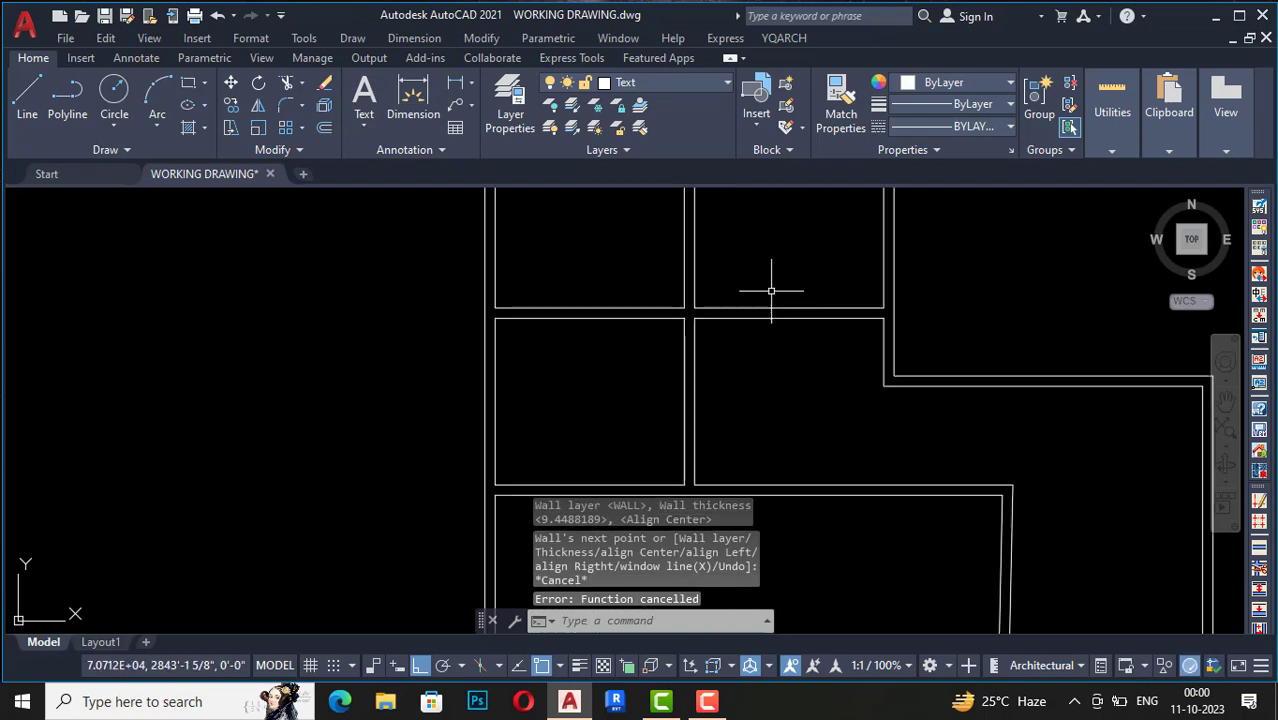
scroll(771, 291, down, 2)
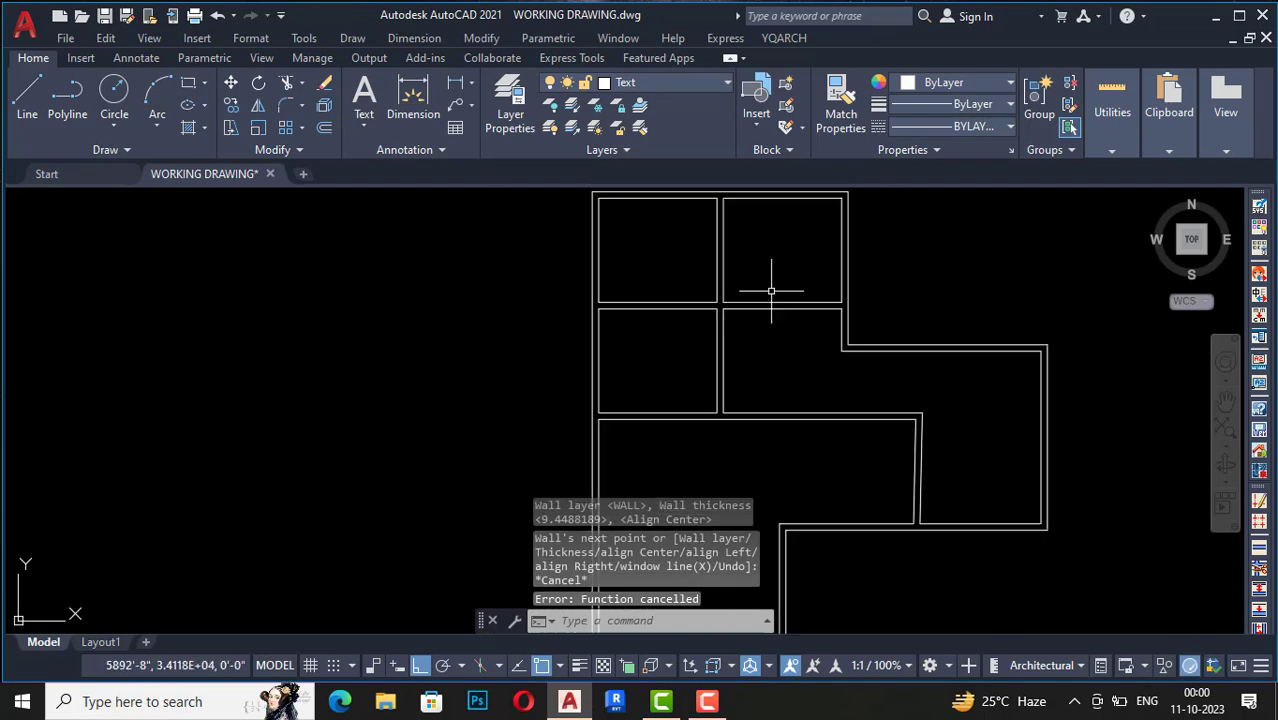
Step: Start AD with the R14:DR_D01 single swing door, hole width 35.433 and pier 7.874
text(ad)
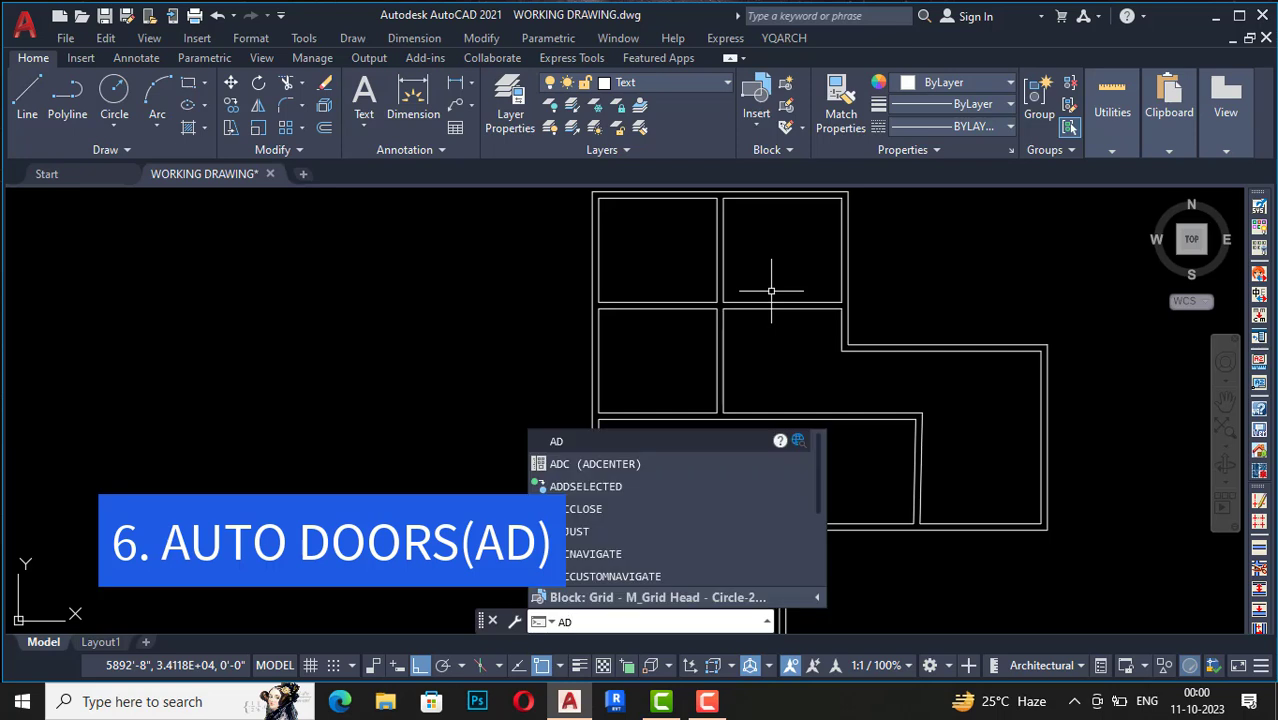
key(Return)
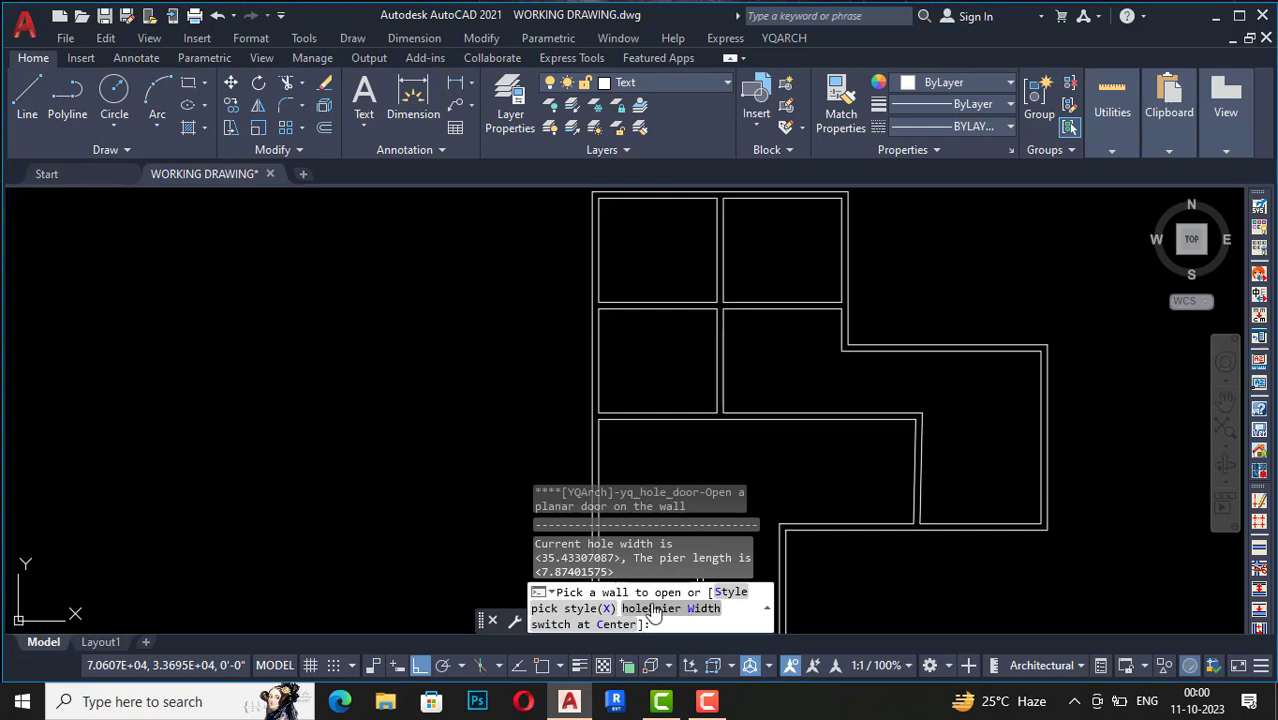
click(731, 594)
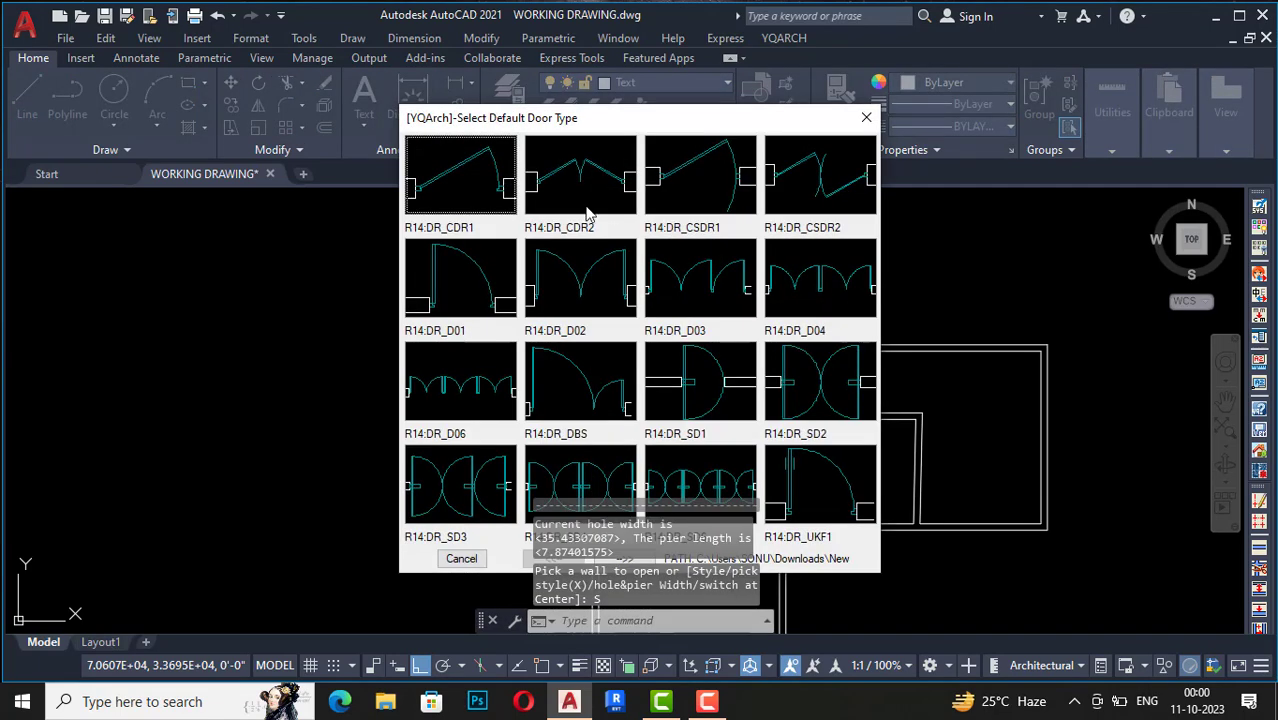
double_click(482, 275)
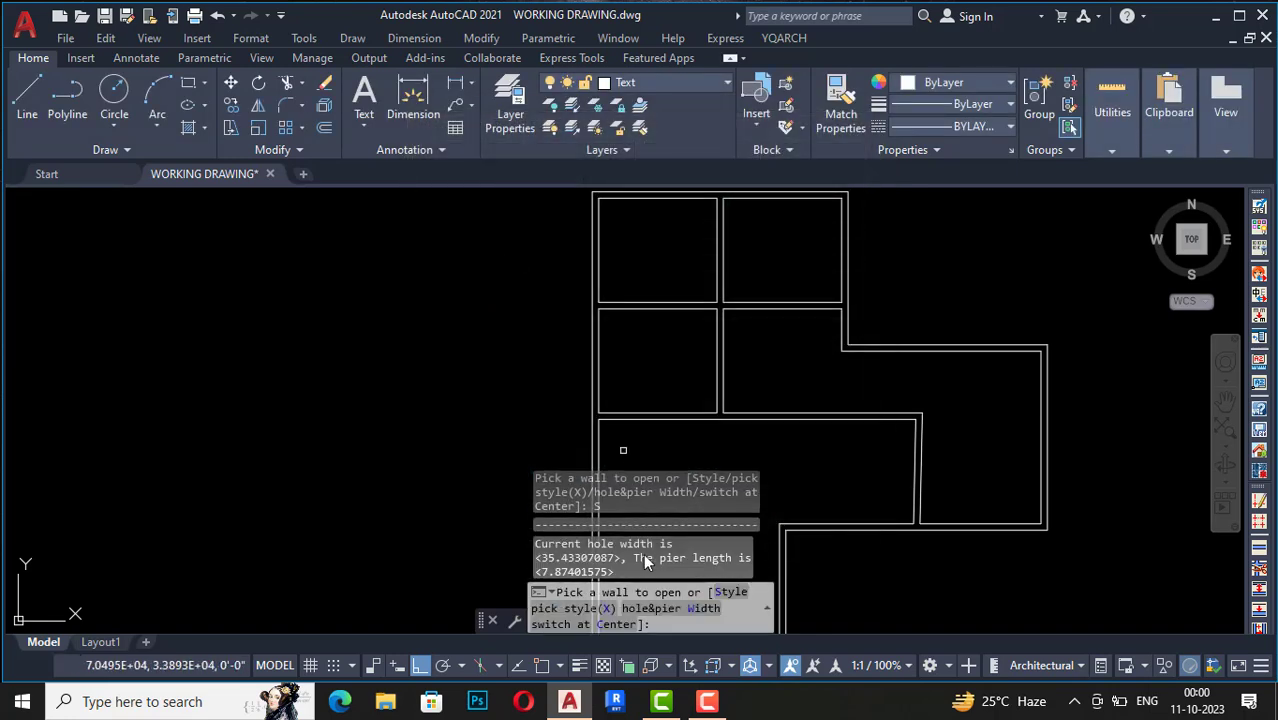
click(670, 608)
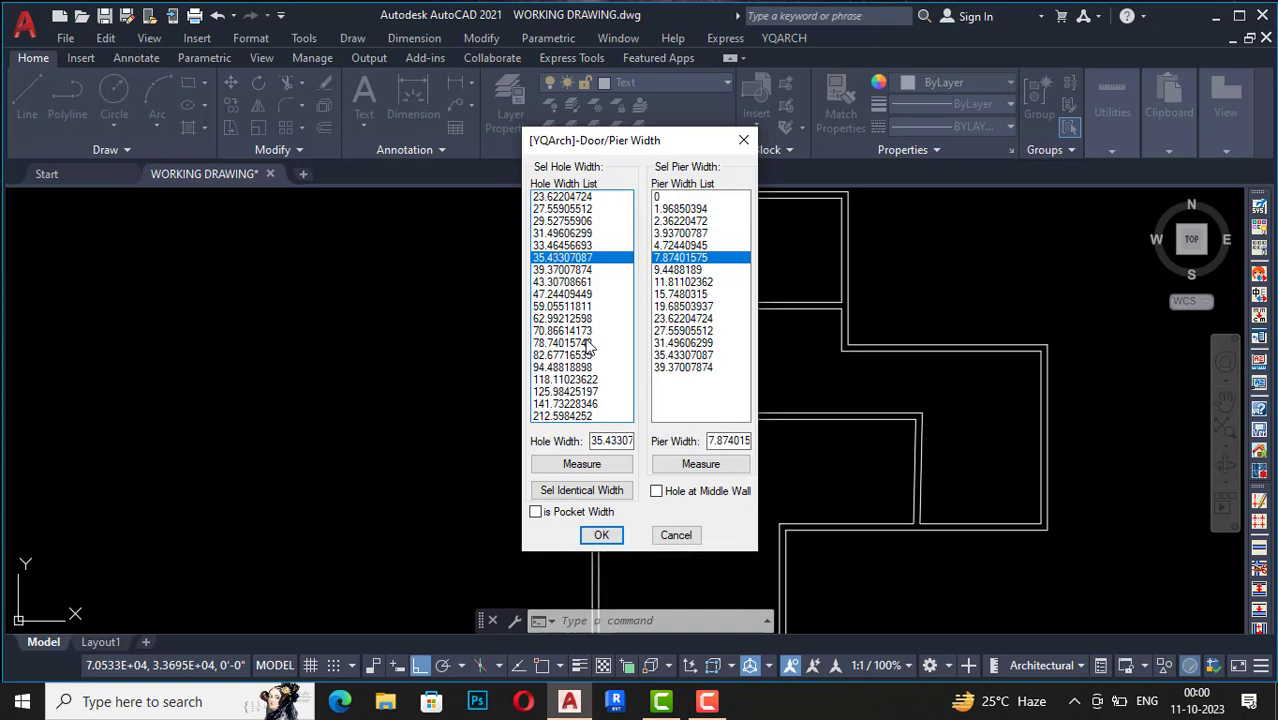
click(601, 535)
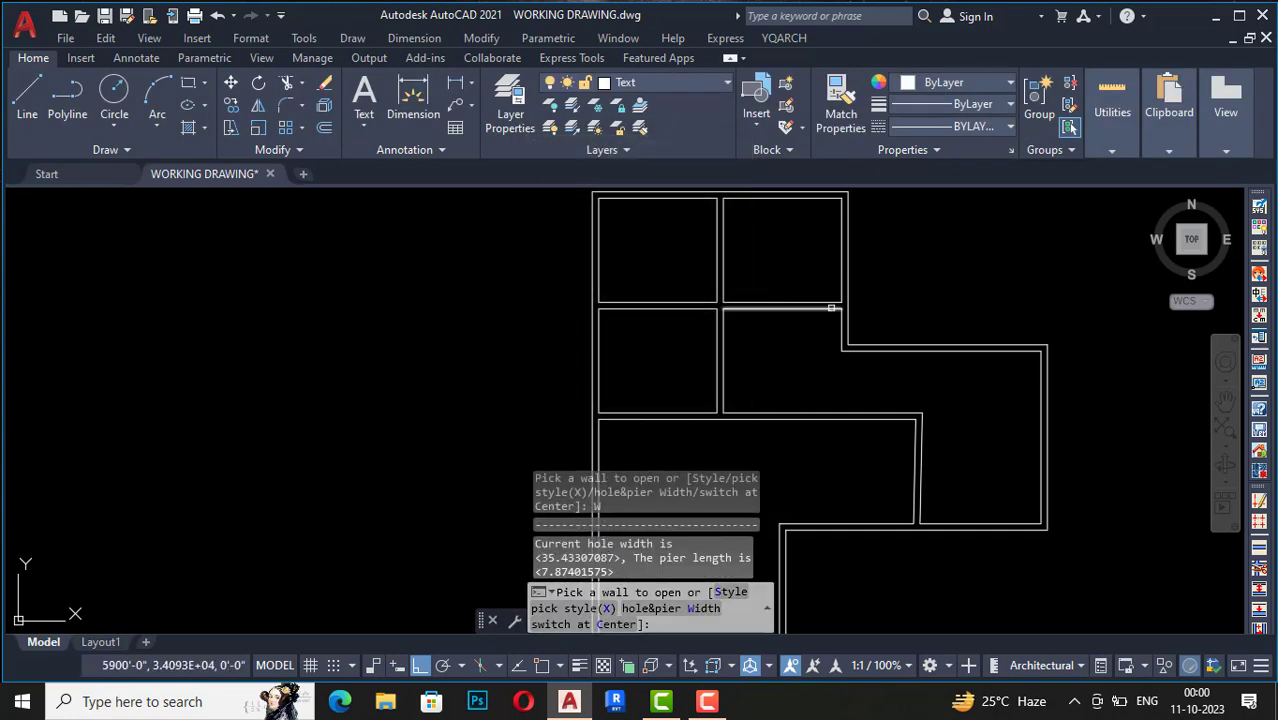
scroll(787, 342, down, 4)
scroll(776, 340, up, 8)
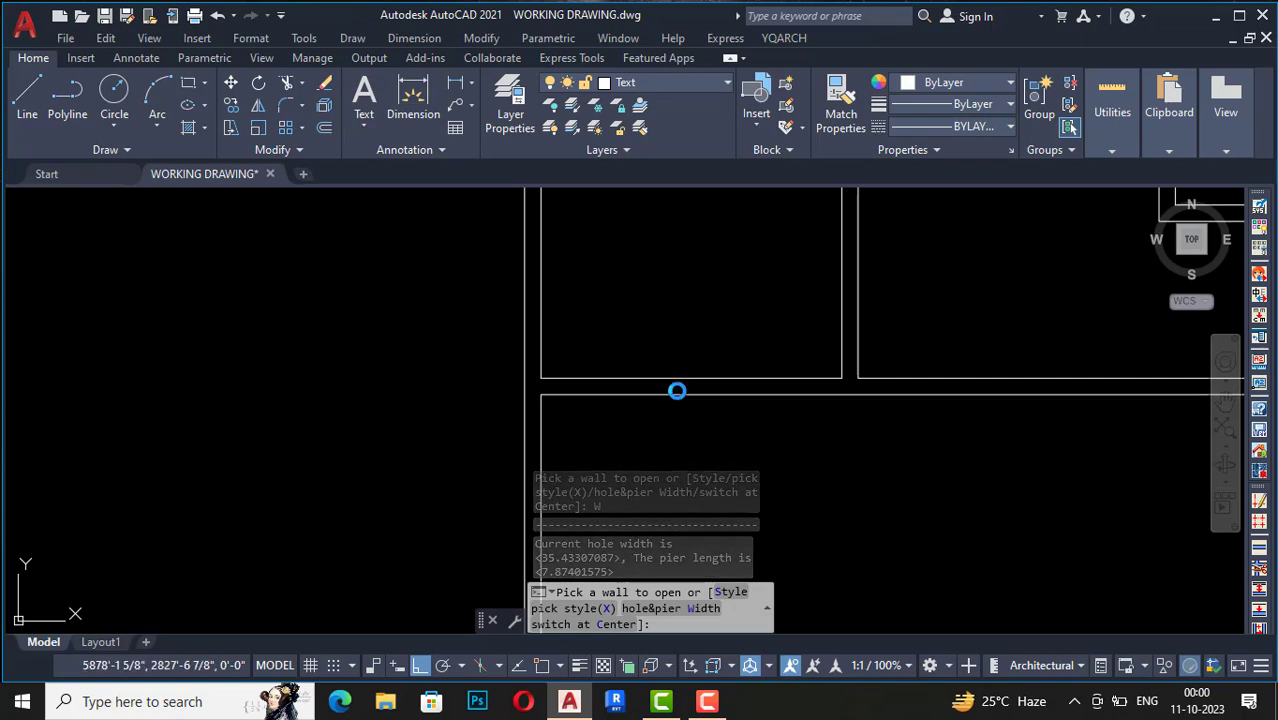
Step: Insert swing doors into the left wall and the vertical interior wall, setting their swings
click(676, 388)
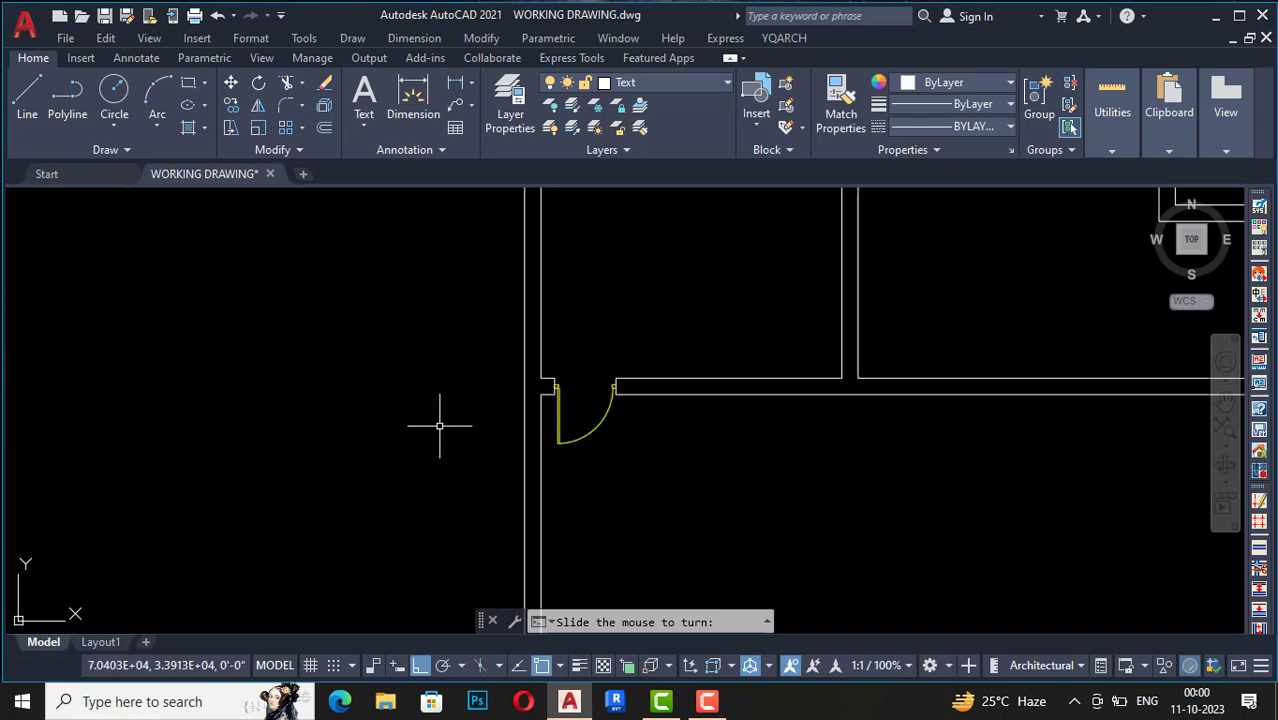
click(361, 336)
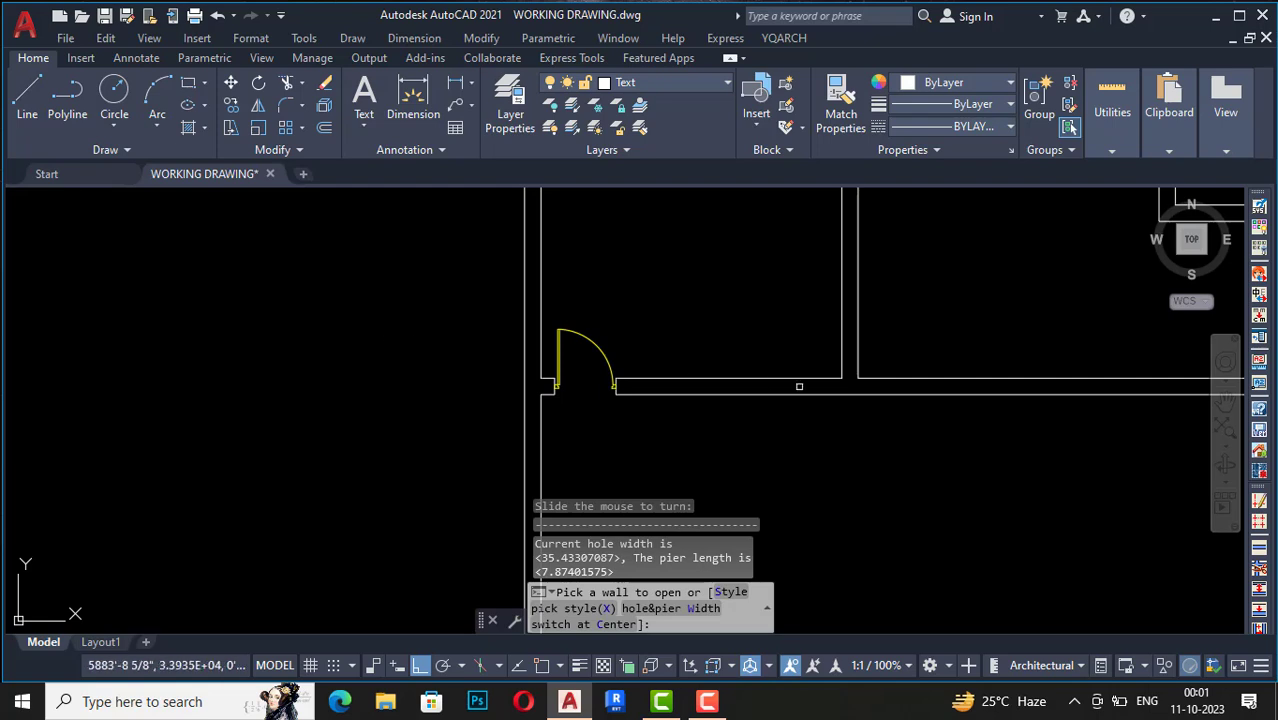
scroll(726, 337, down, 5)
scroll(755, 317, up, 8)
click(755, 317)
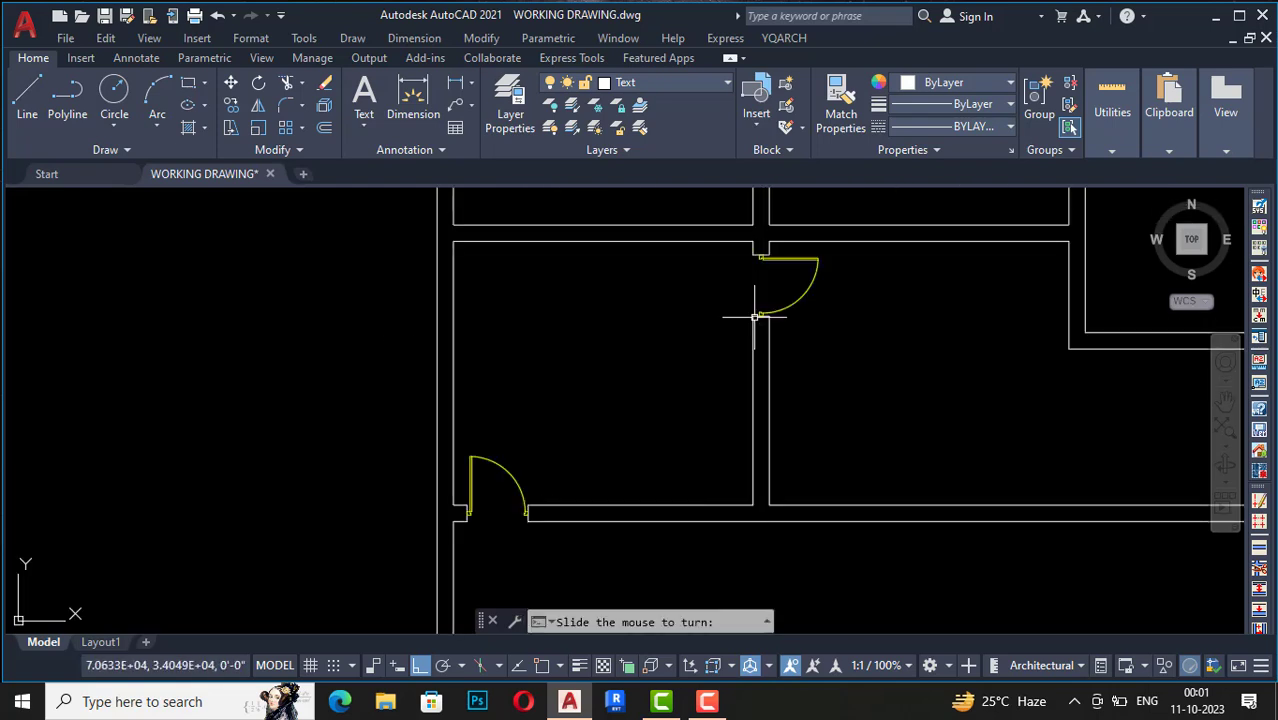
click(800, 360)
scroll(940, 400, down, 6)
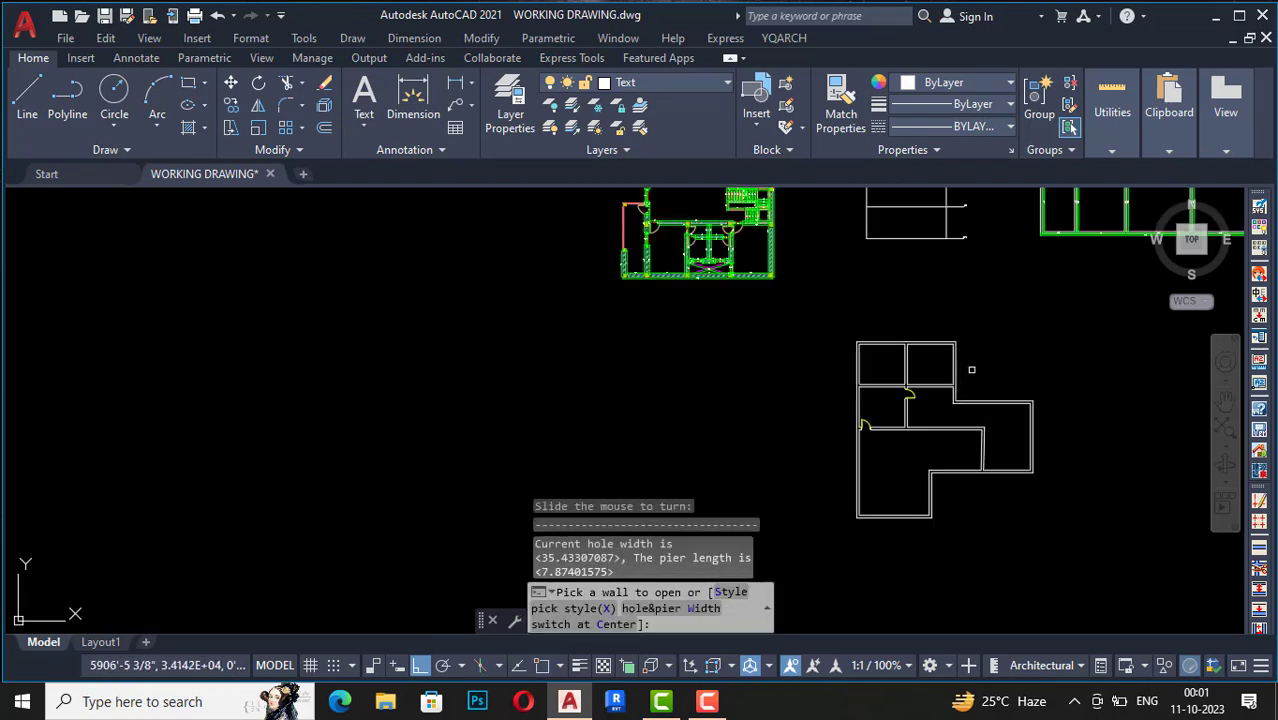
scroll(971, 370, up, 8)
Step: Insert swing doors into the right wall and right exterior wall, then open the door style choice
click(854, 298)
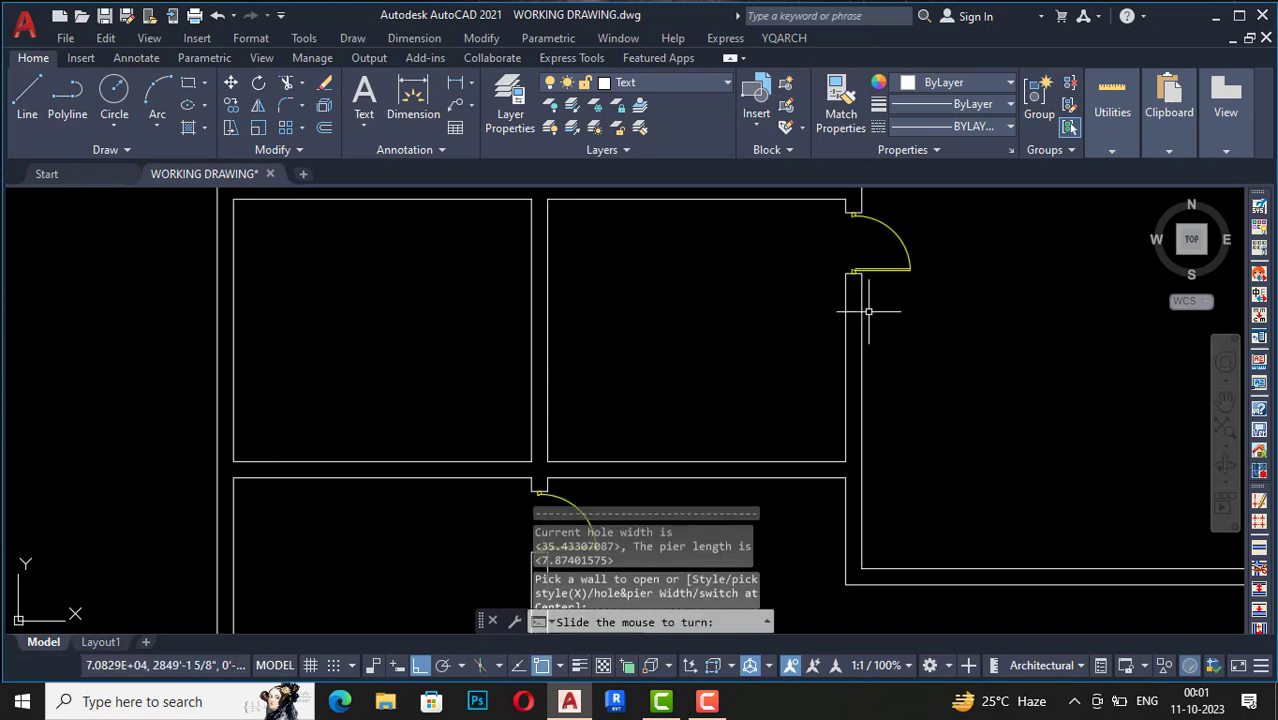
click(940, 335)
scroll(943, 330, down, 5)
scroll(992, 356, up, 5)
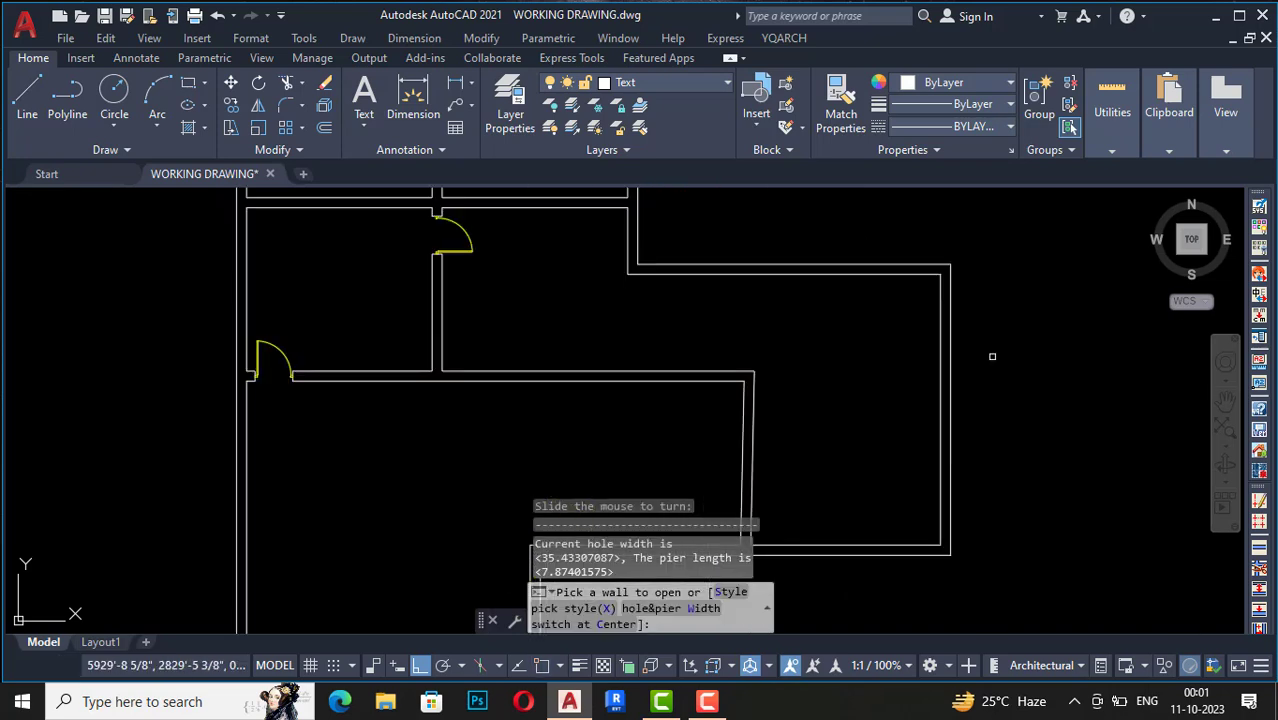
click(945, 350)
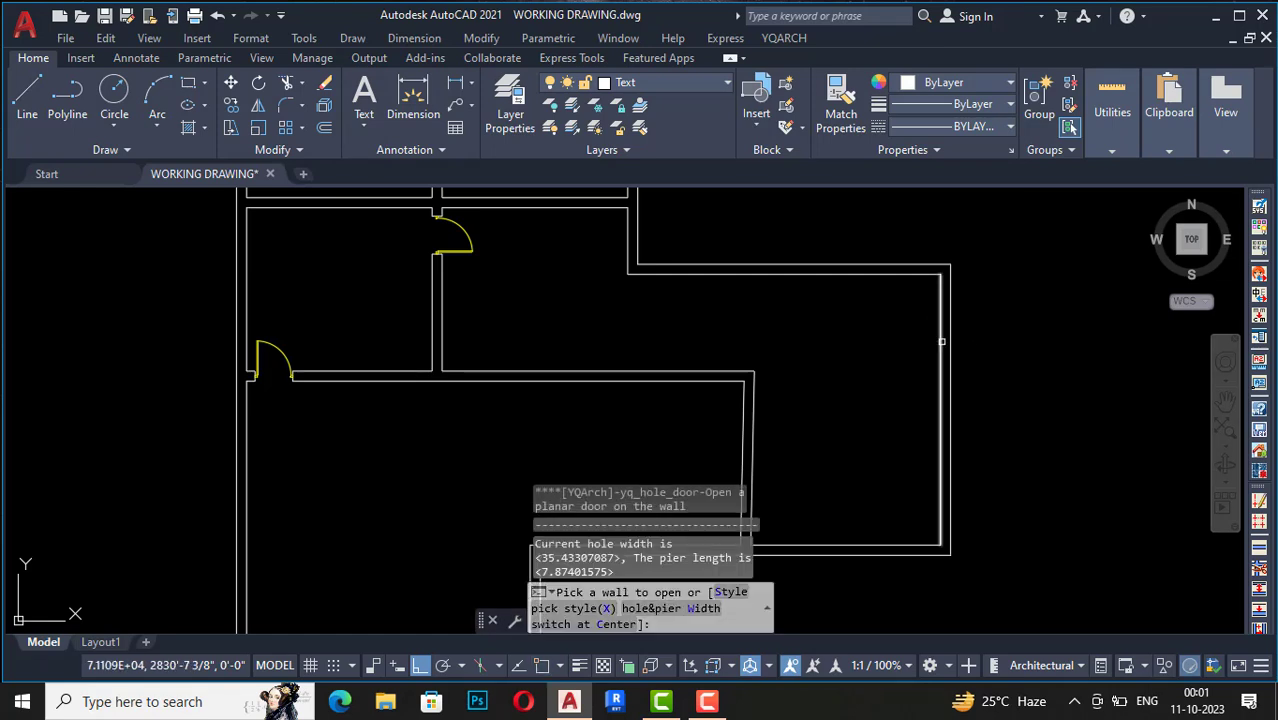
click(943, 335)
click(973, 336)
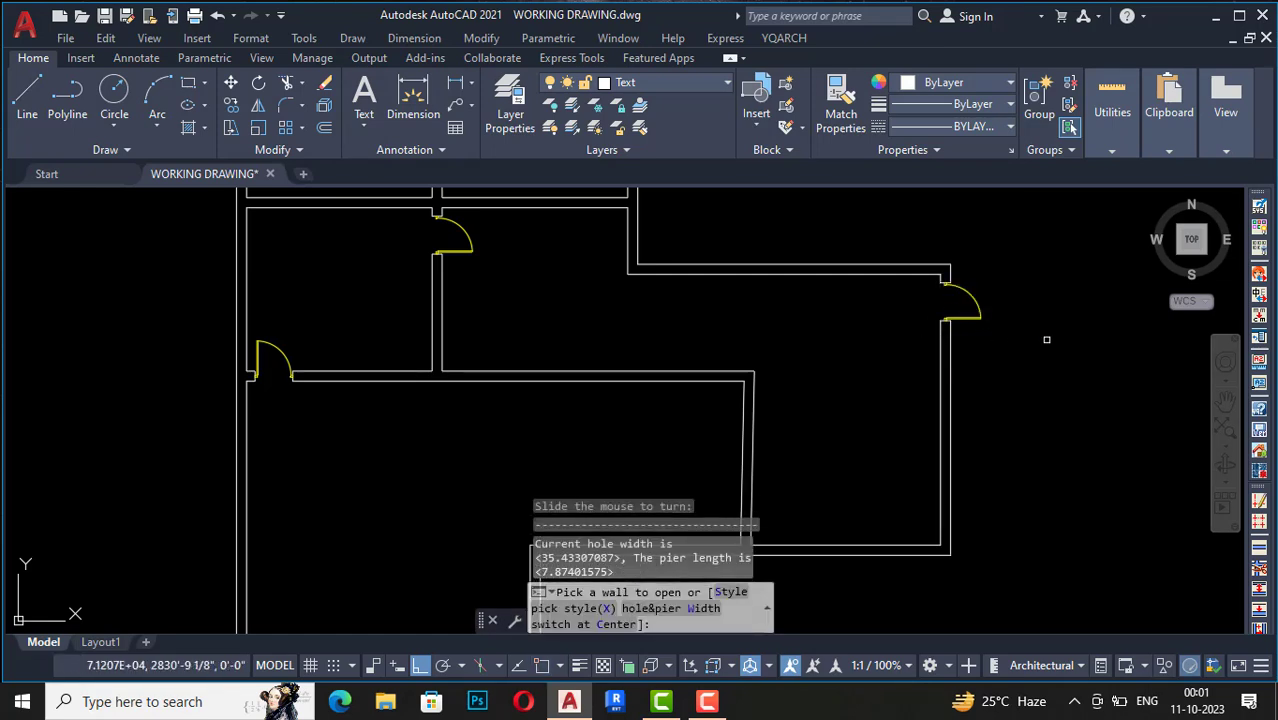
click(730, 591)
Step: Choose the default door style and set the door hole width to 70.86614173
click(580, 285)
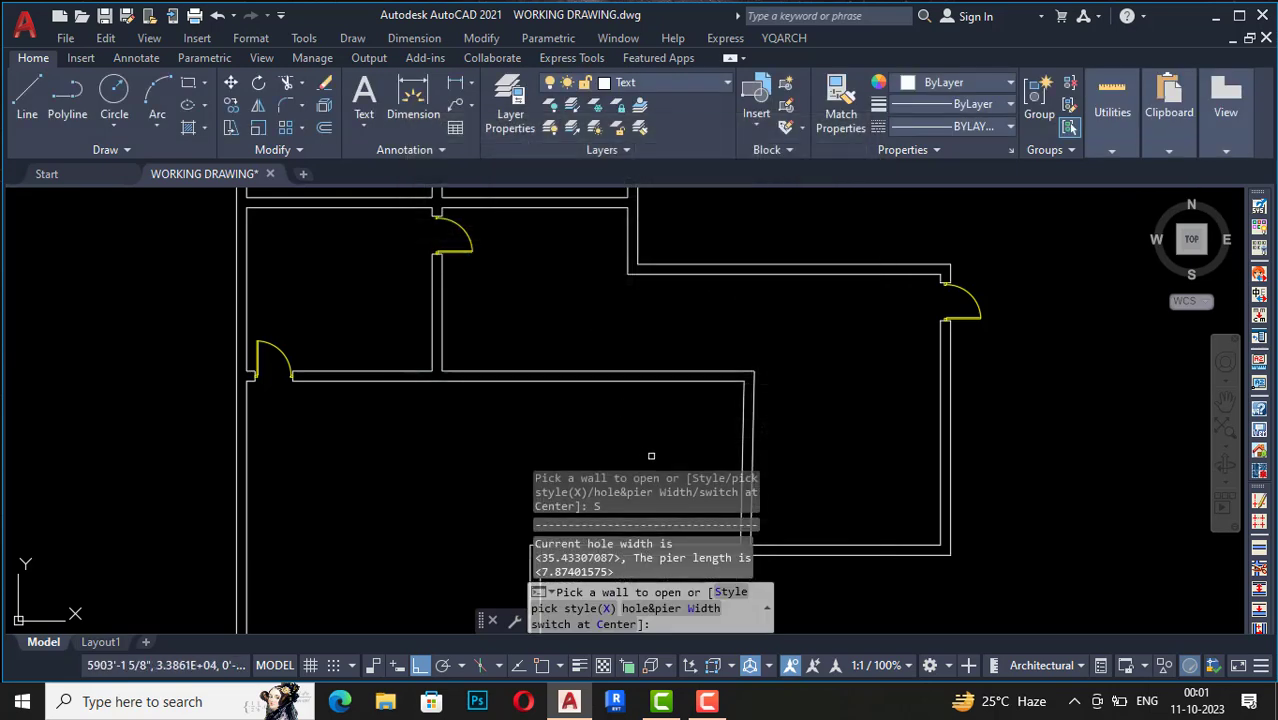
click(704, 608)
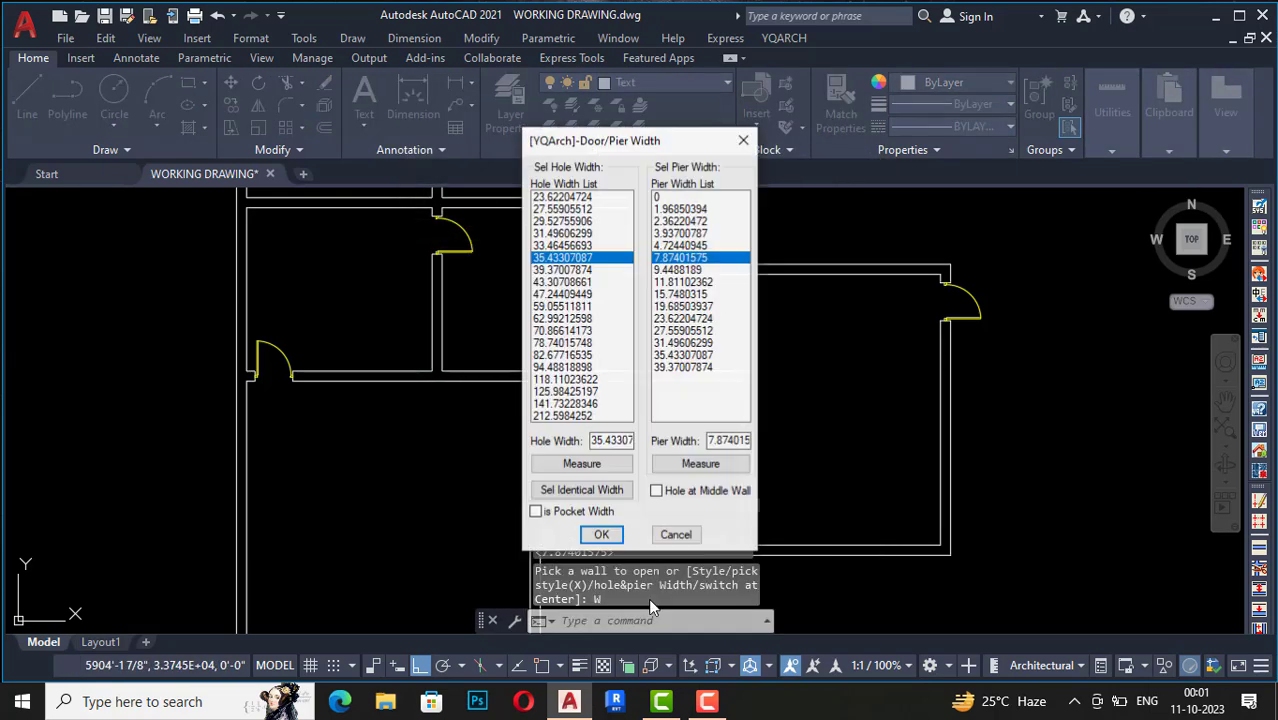
click(559, 331)
click(601, 535)
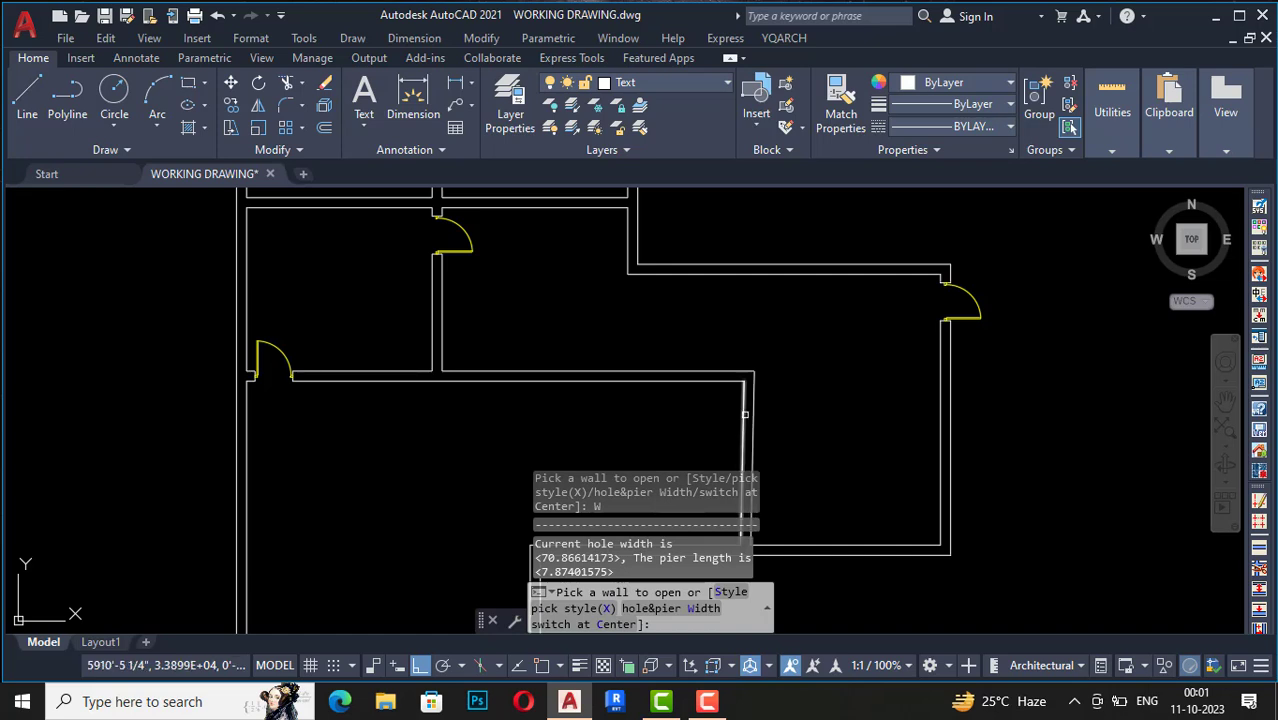
Step: Insert double swing doors into the interior vertical wall and the top wall, setting each swing
click(748, 420)
click(827, 416)
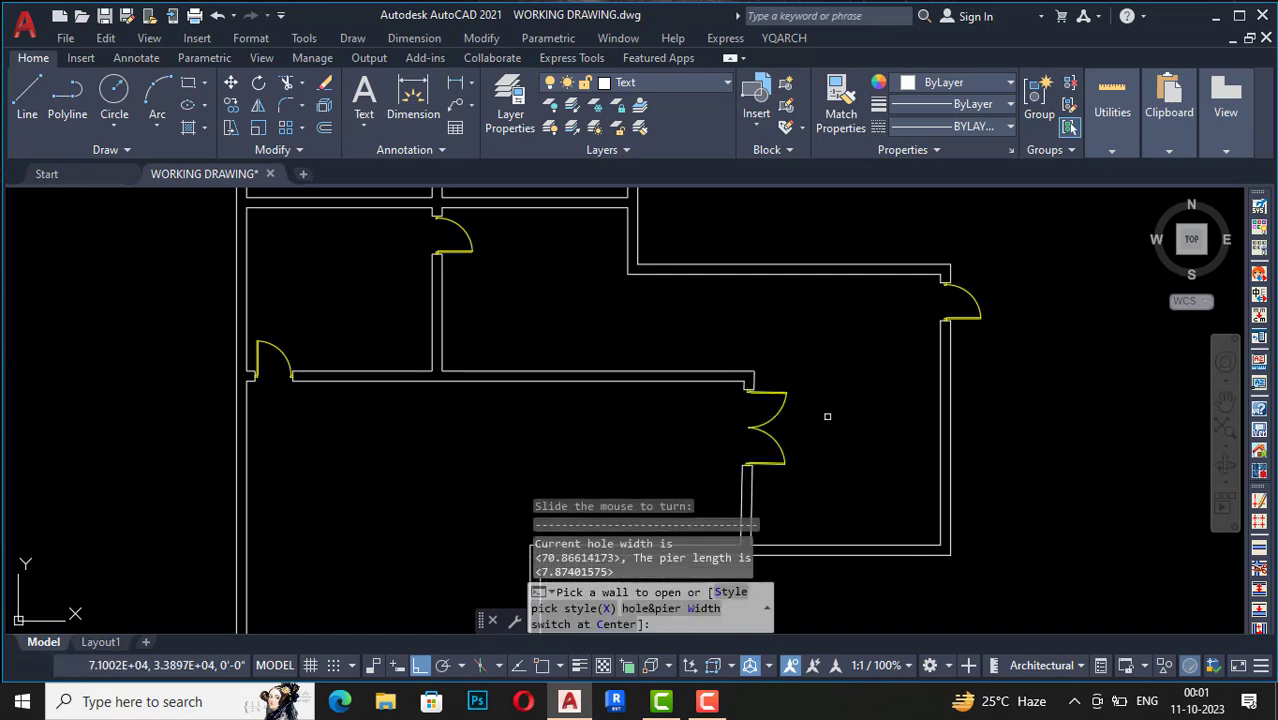
click(827, 268)
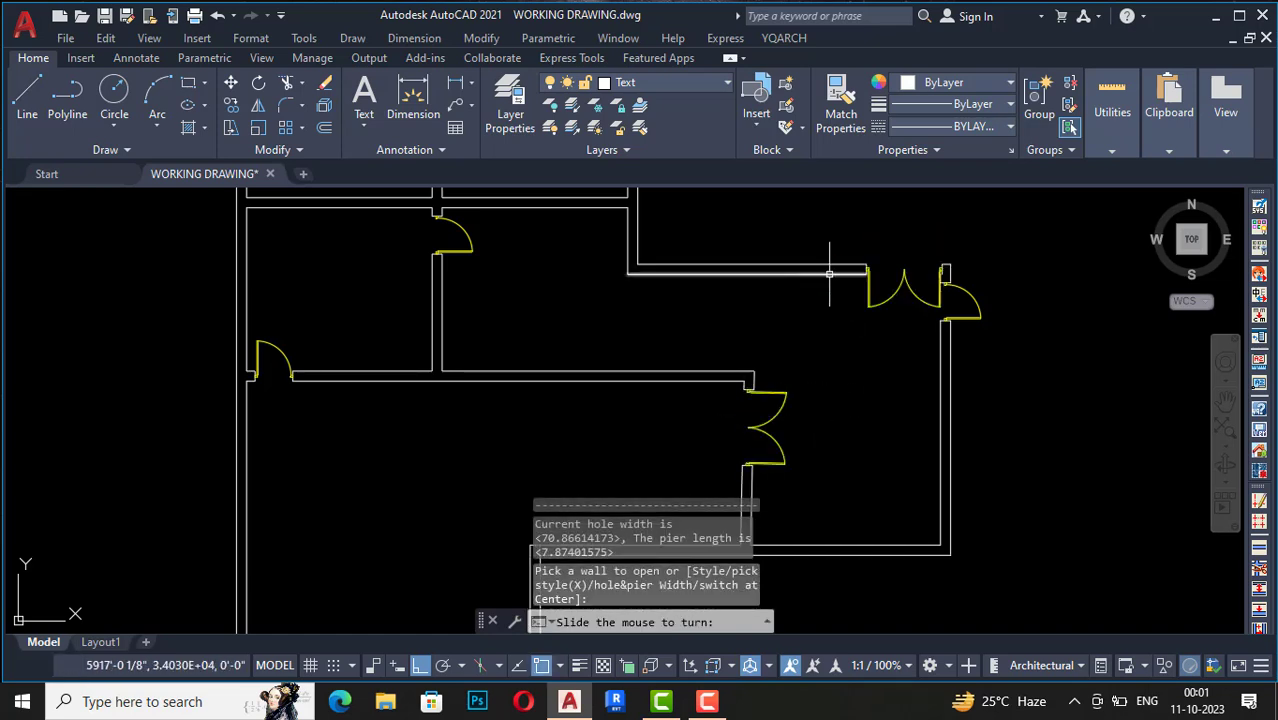
click(769, 215)
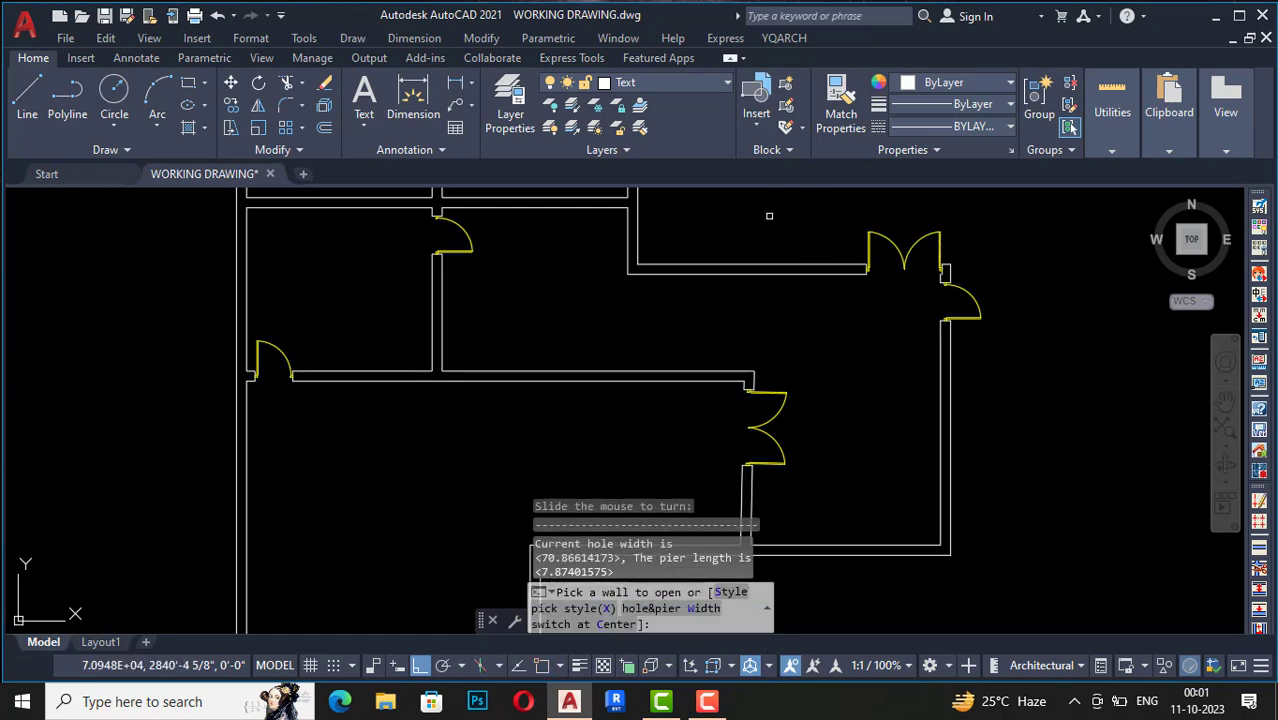
key(Escape)
key(Escape)
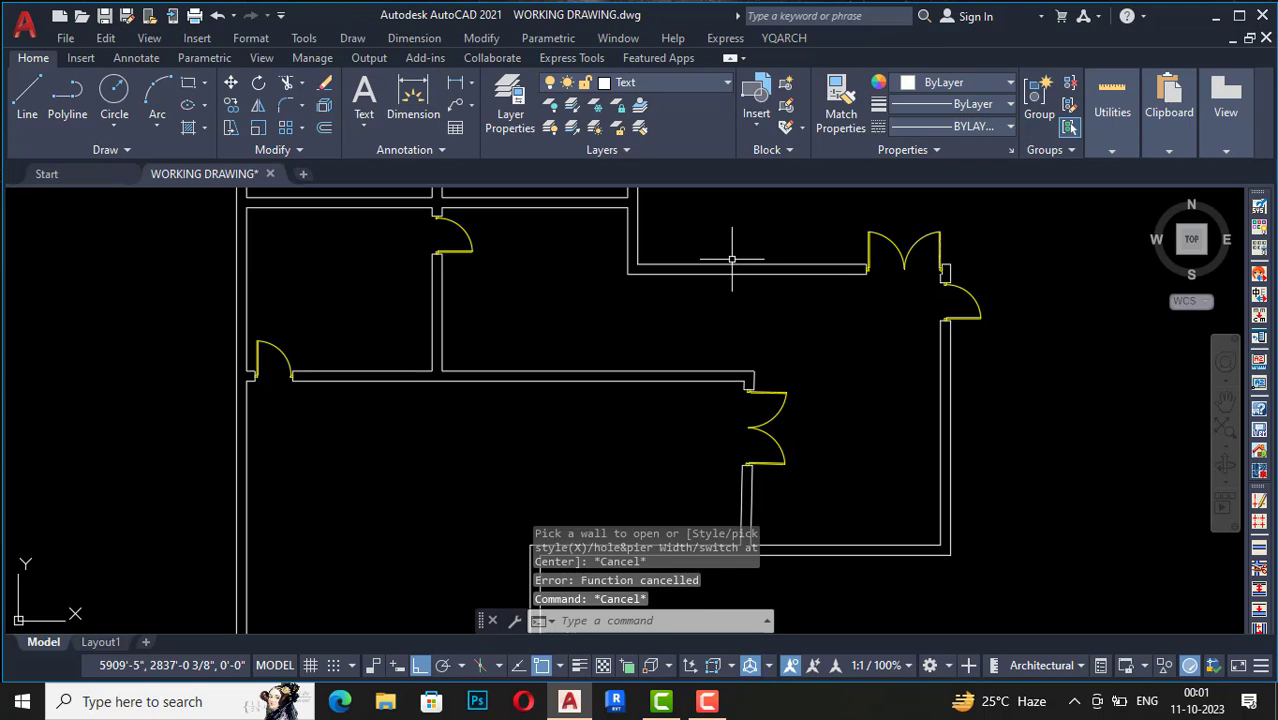
scroll(736, 323, down, 2)
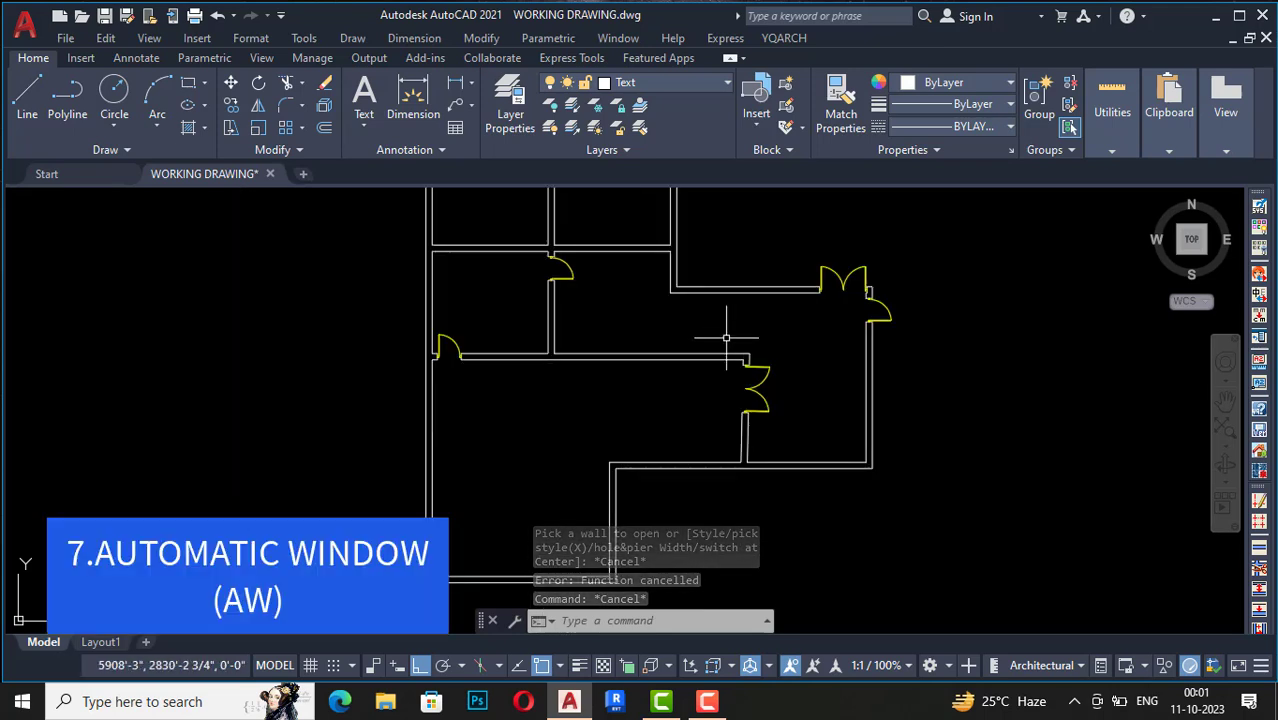
Step: Start the AW window command with the R14:WD_00_X1 window style
text(a)
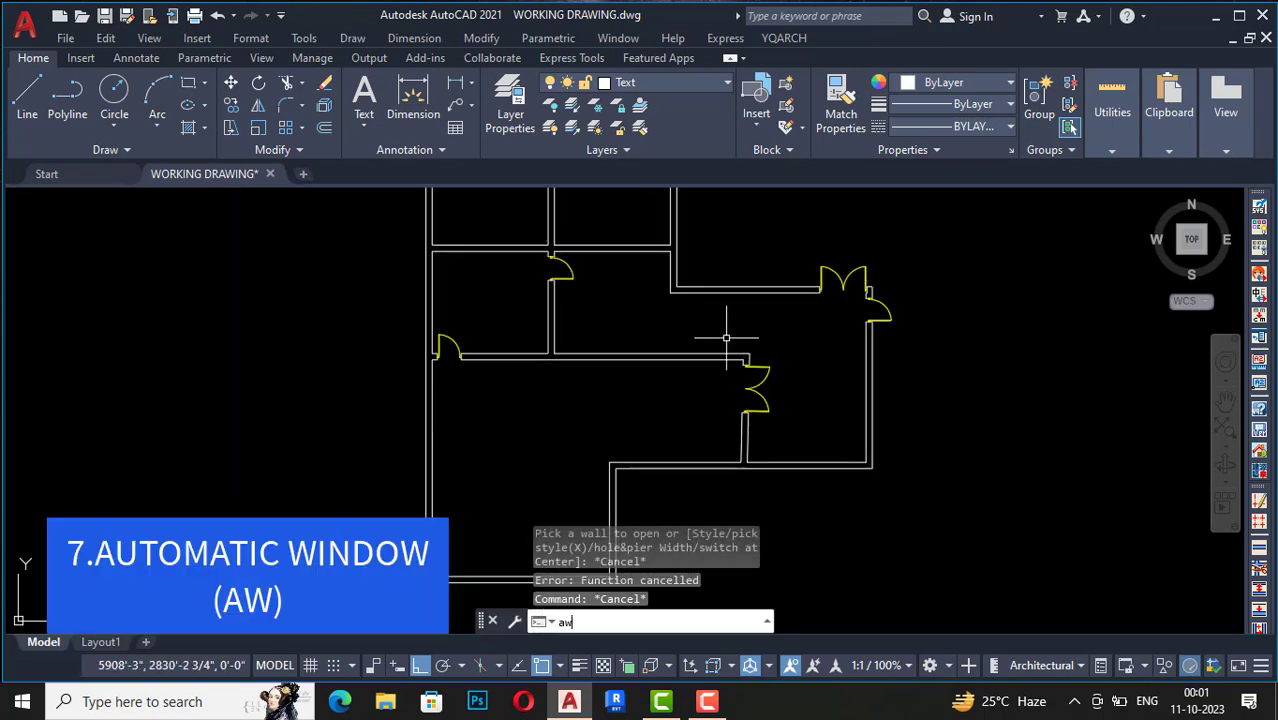
text(w)
key(Return)
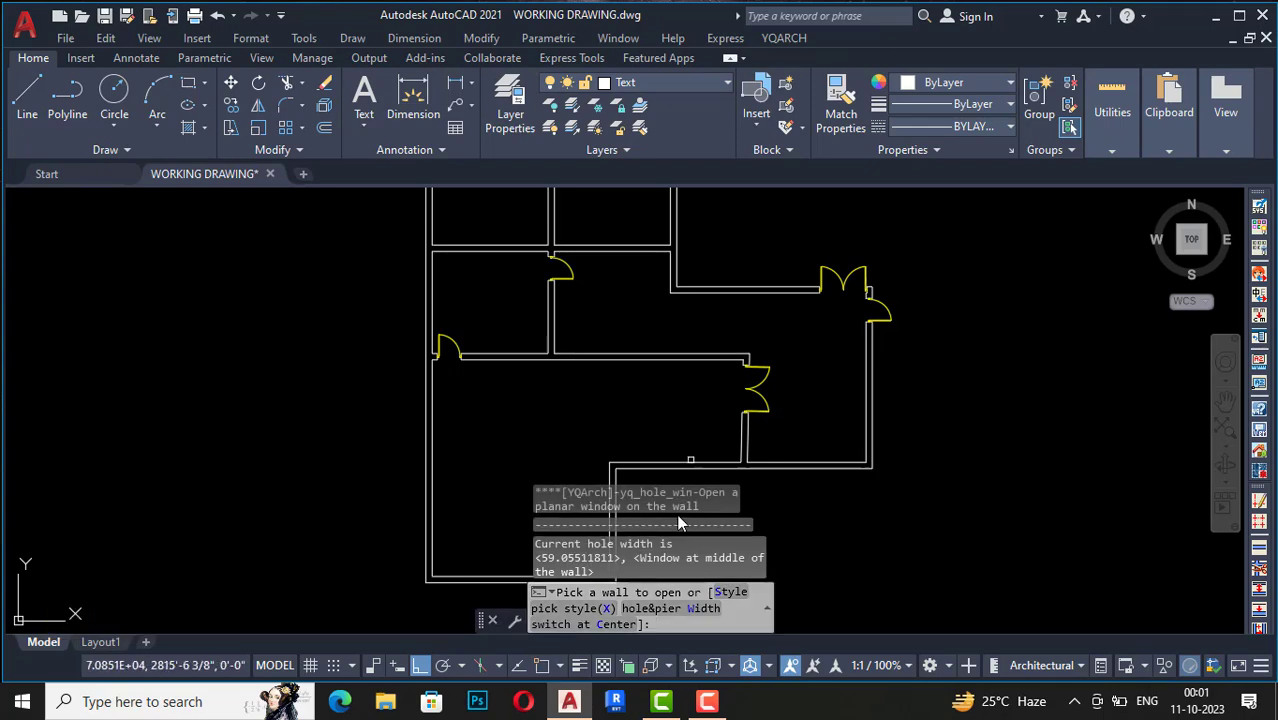
click(733, 594)
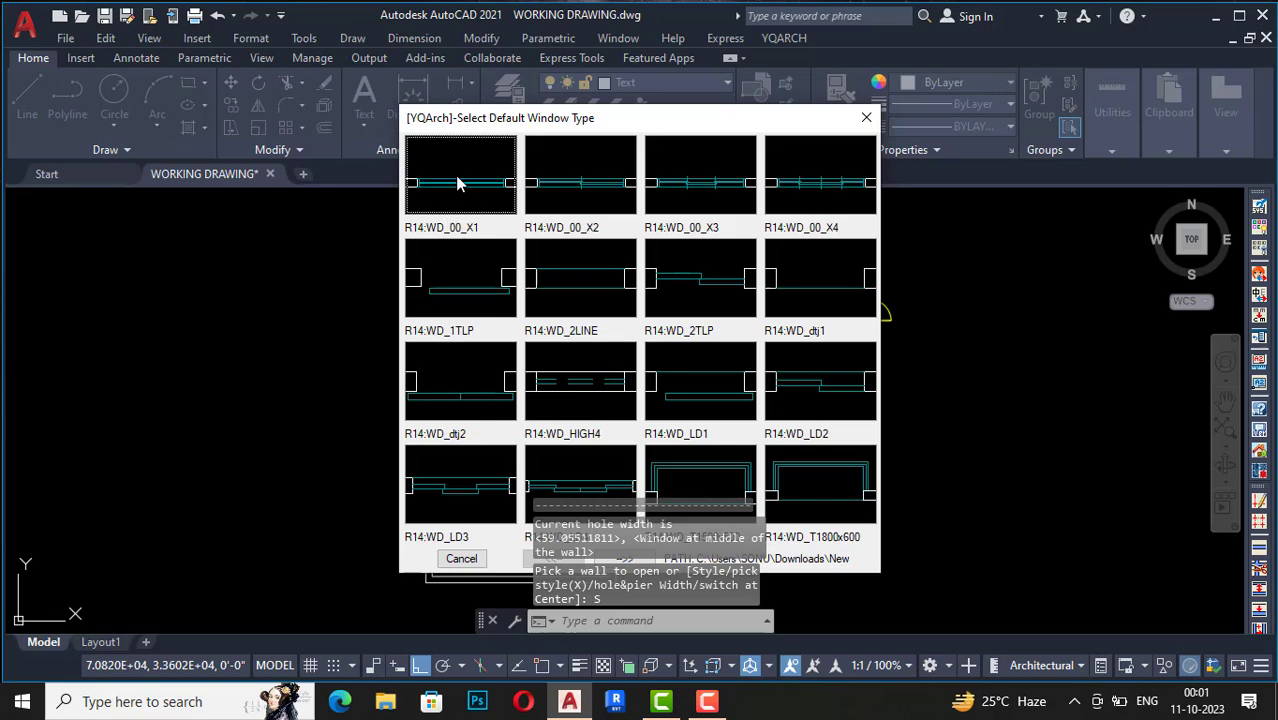
double_click(456, 186)
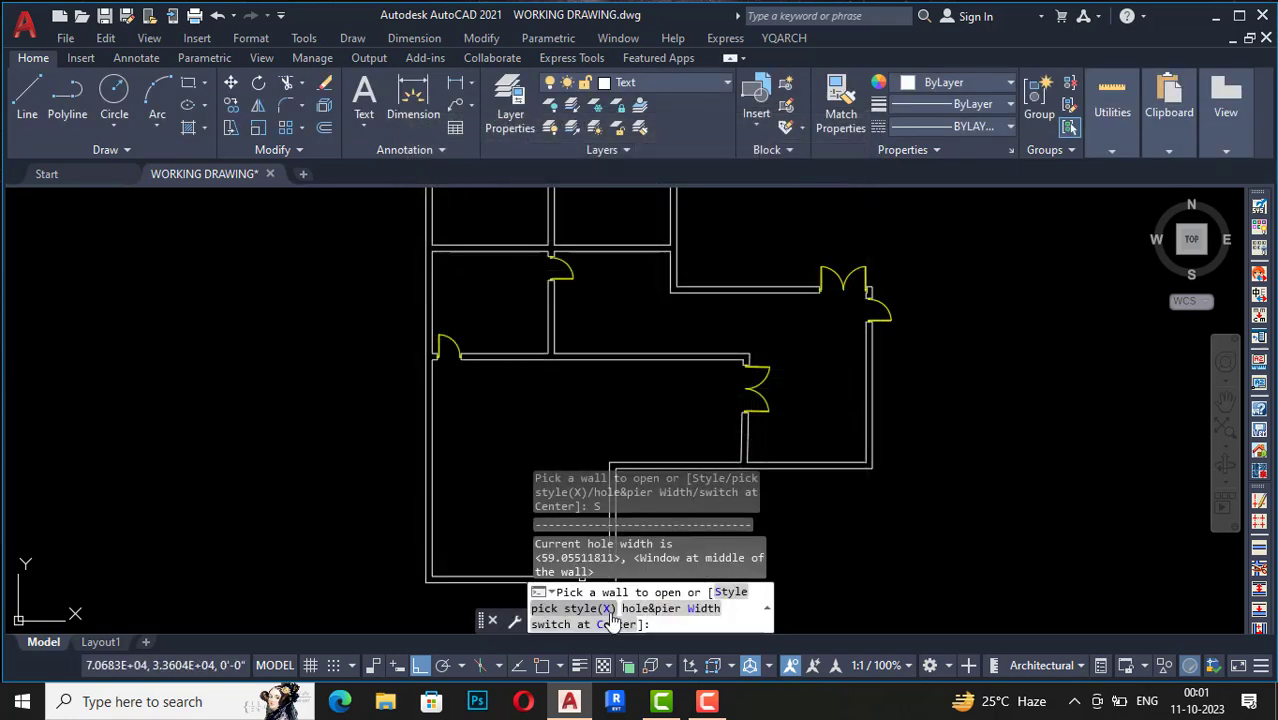
key(Escape)
Step: Keep the 59.05511811 hole width centred in the wall and confirm it
text(w)
key(Return)
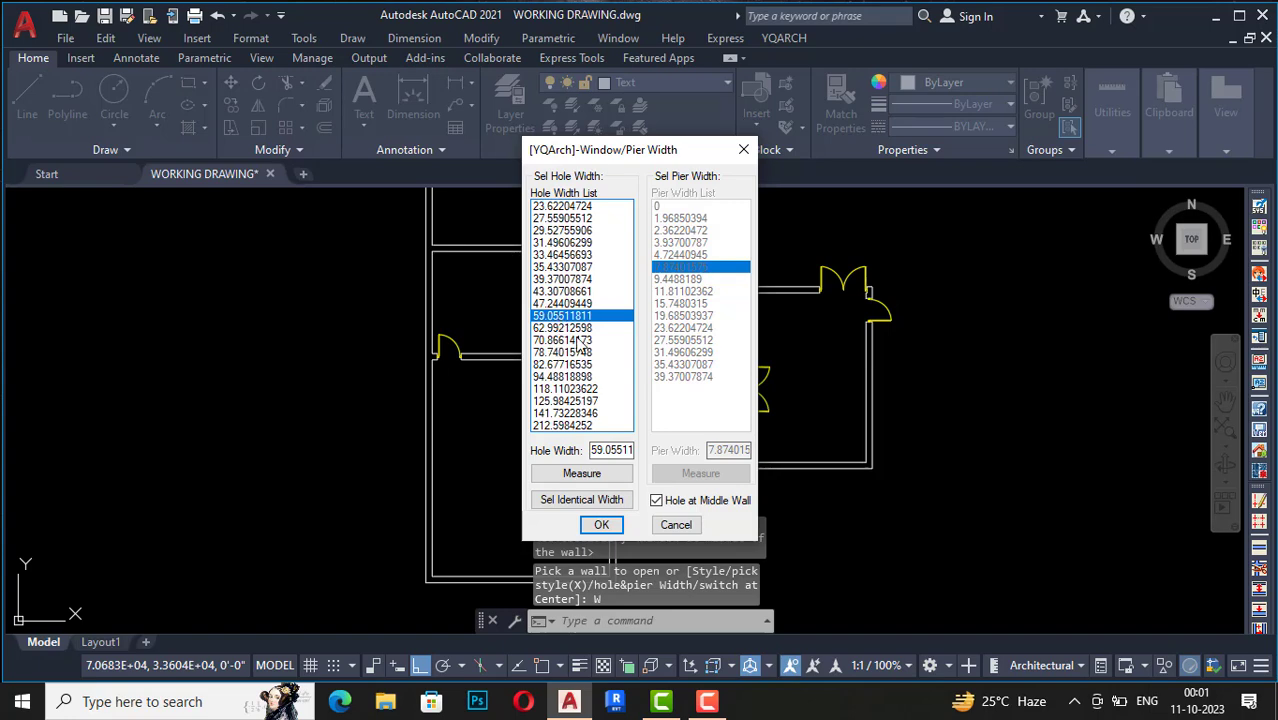
click(599, 524)
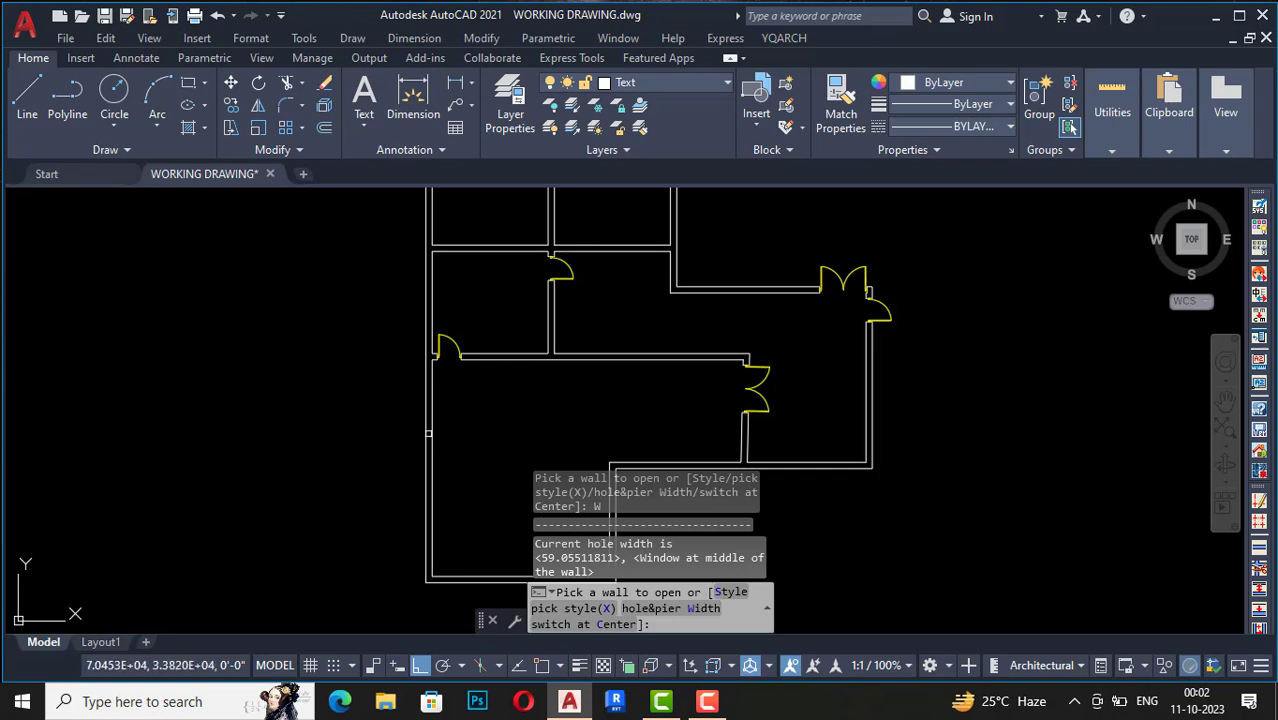
Step: Insert a flat window into the left outer wall and end the command
click(428, 433)
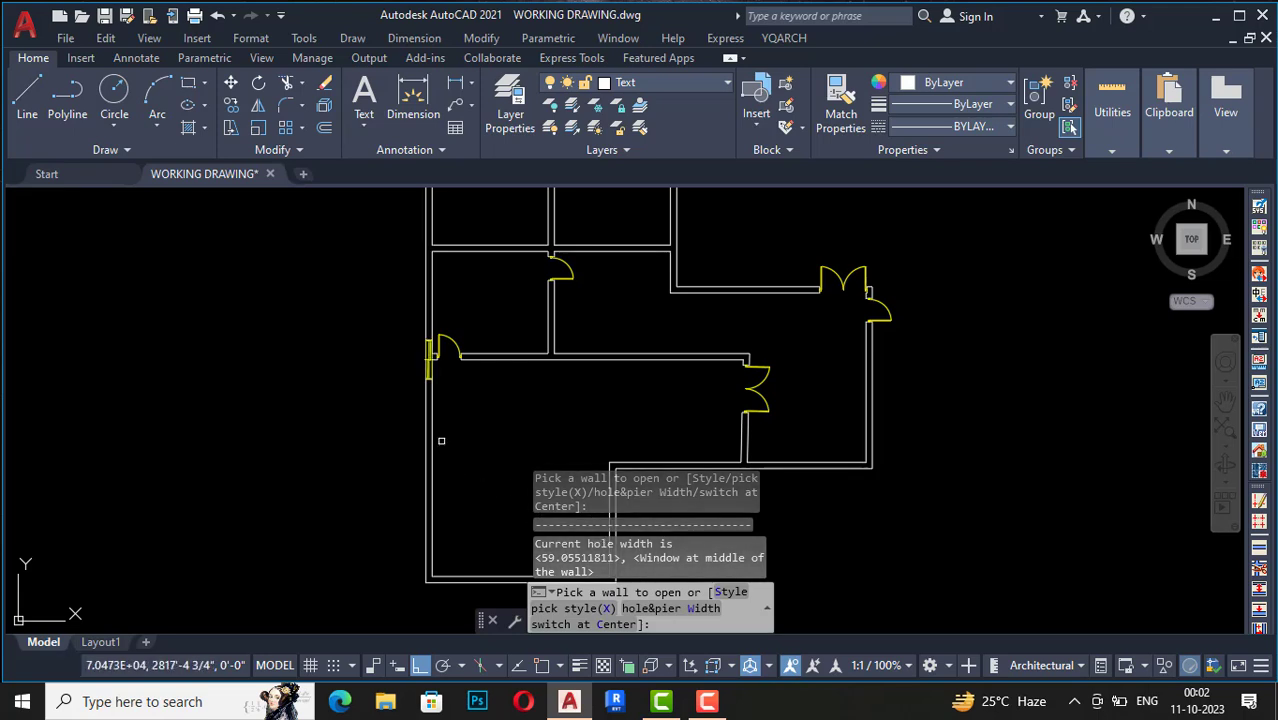
scroll(440, 364, up, 4)
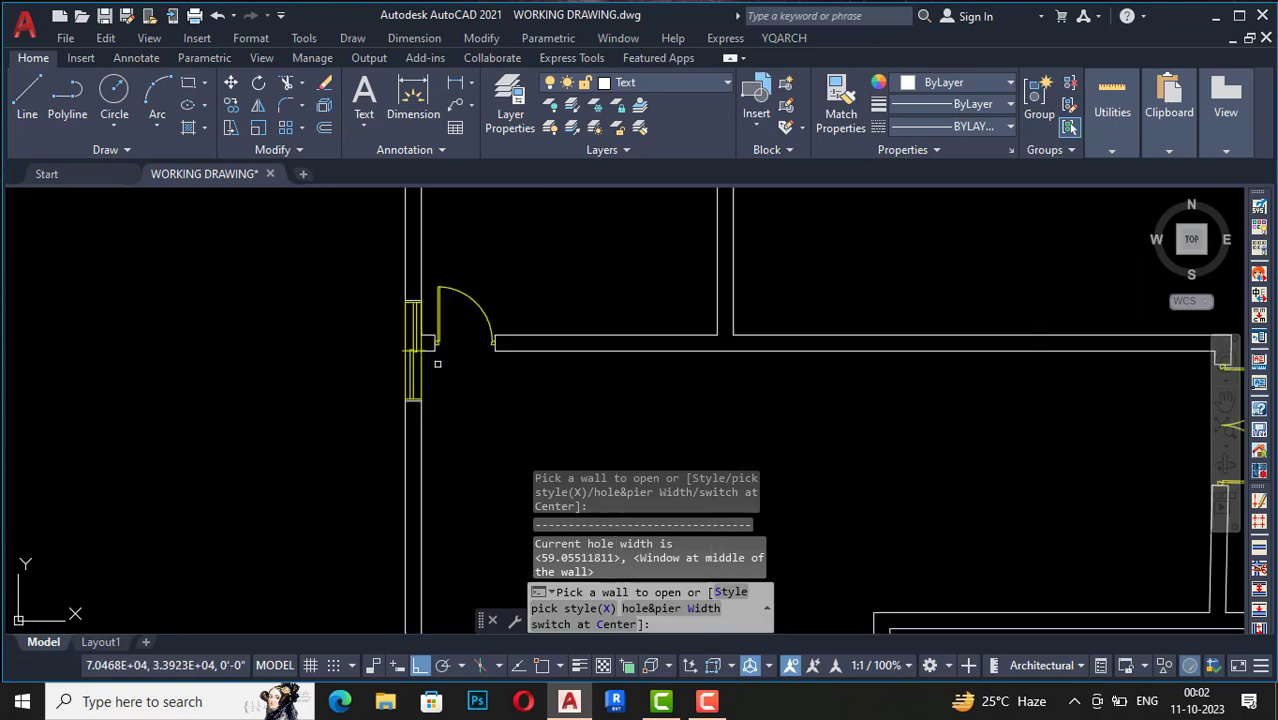
key(Escape)
Step: Move the new left-wall window lower along the wall
click(412, 368)
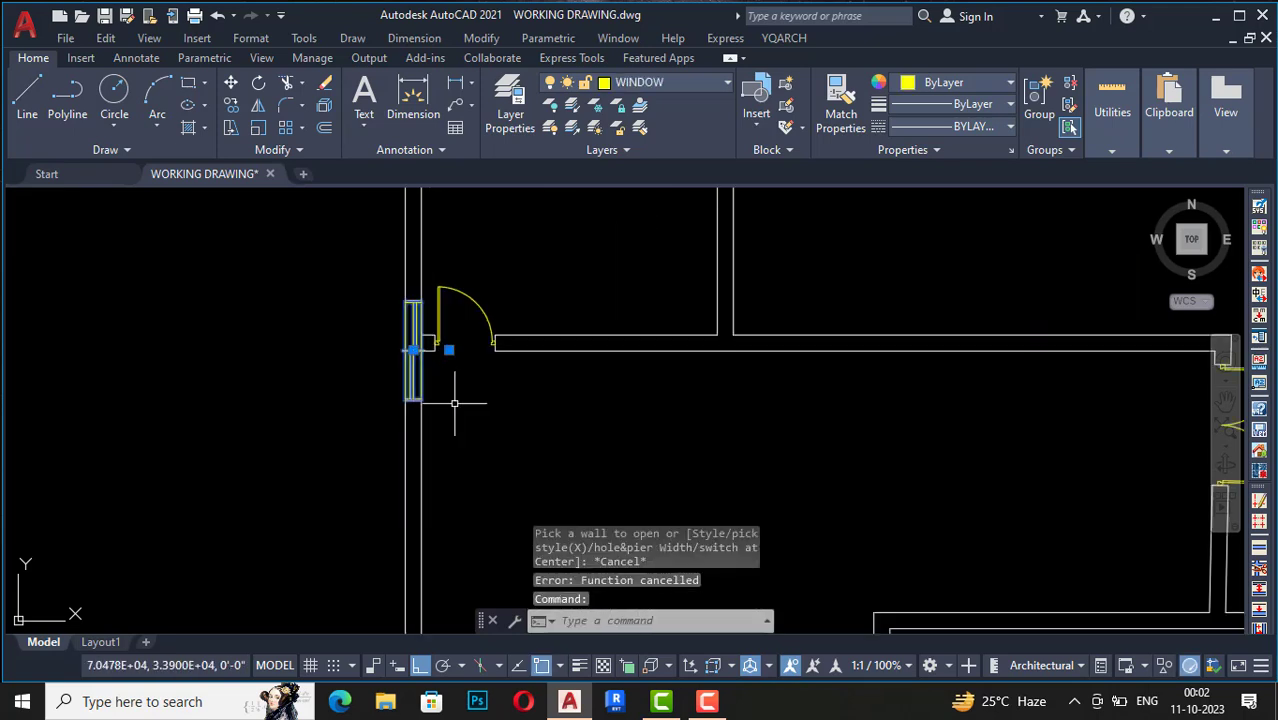
text(m)
key(Return)
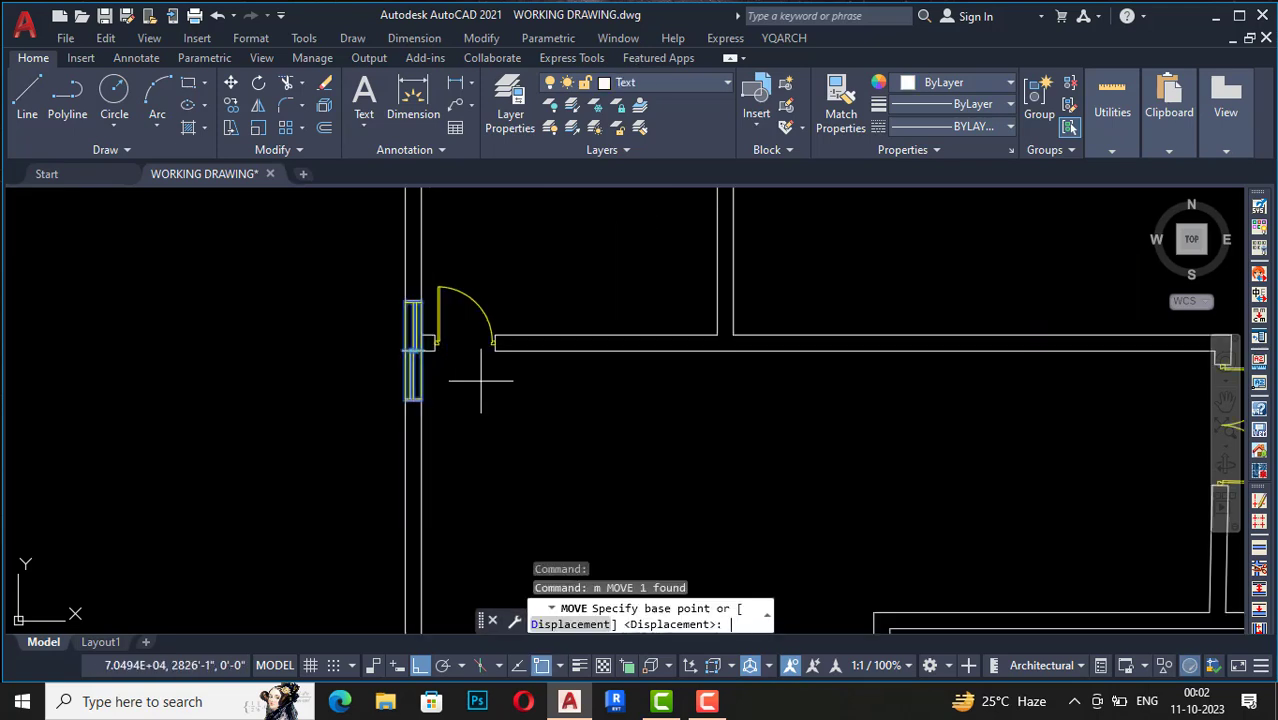
click(486, 432)
click(491, 522)
scroll(495, 475, down, 2)
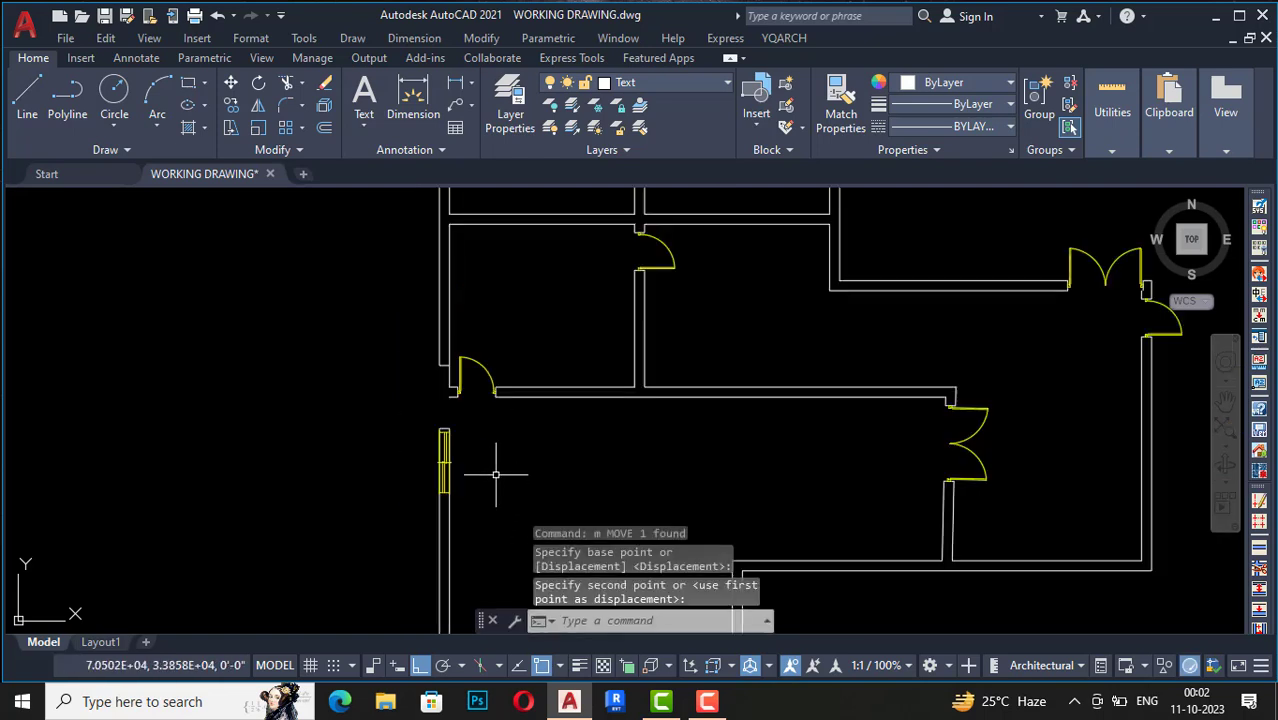
scroll(505, 420, down, 1)
scroll(508, 337, up, 1)
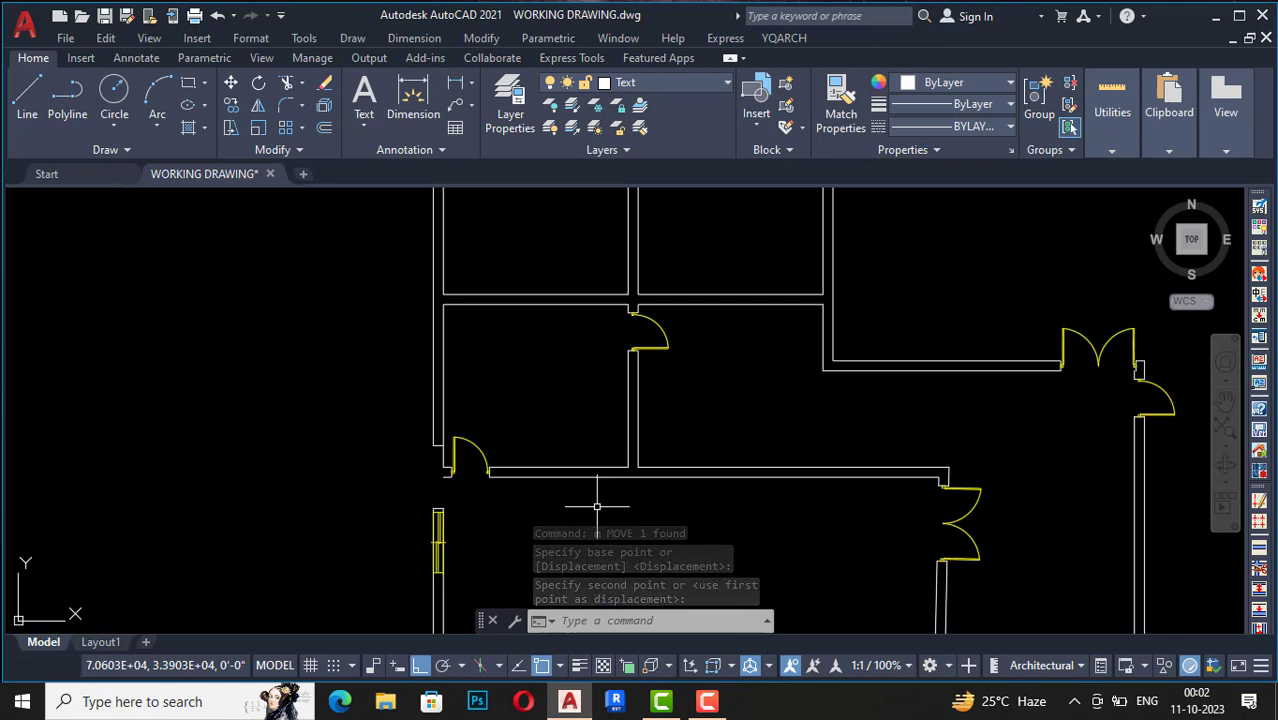
Step: Launch WD with the R14:WD_00_X1 style and choose a 70.86614173 hole width
text(wd)
key(Return)
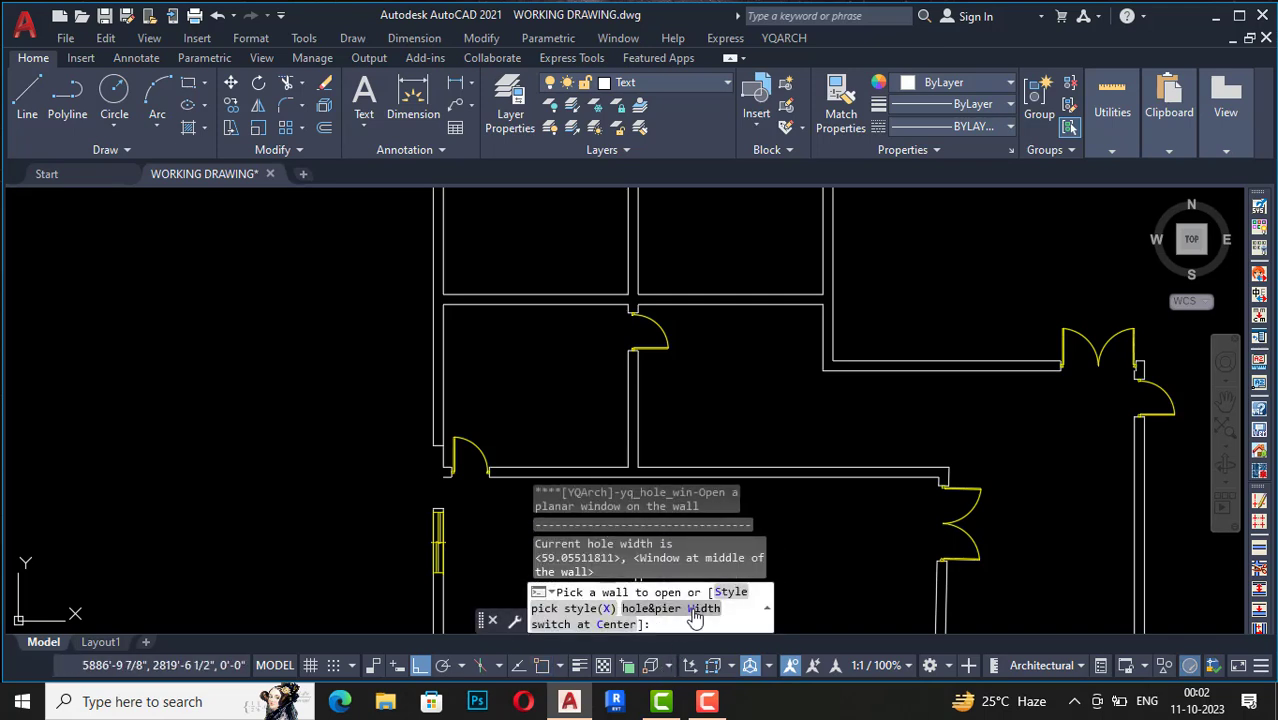
click(730, 592)
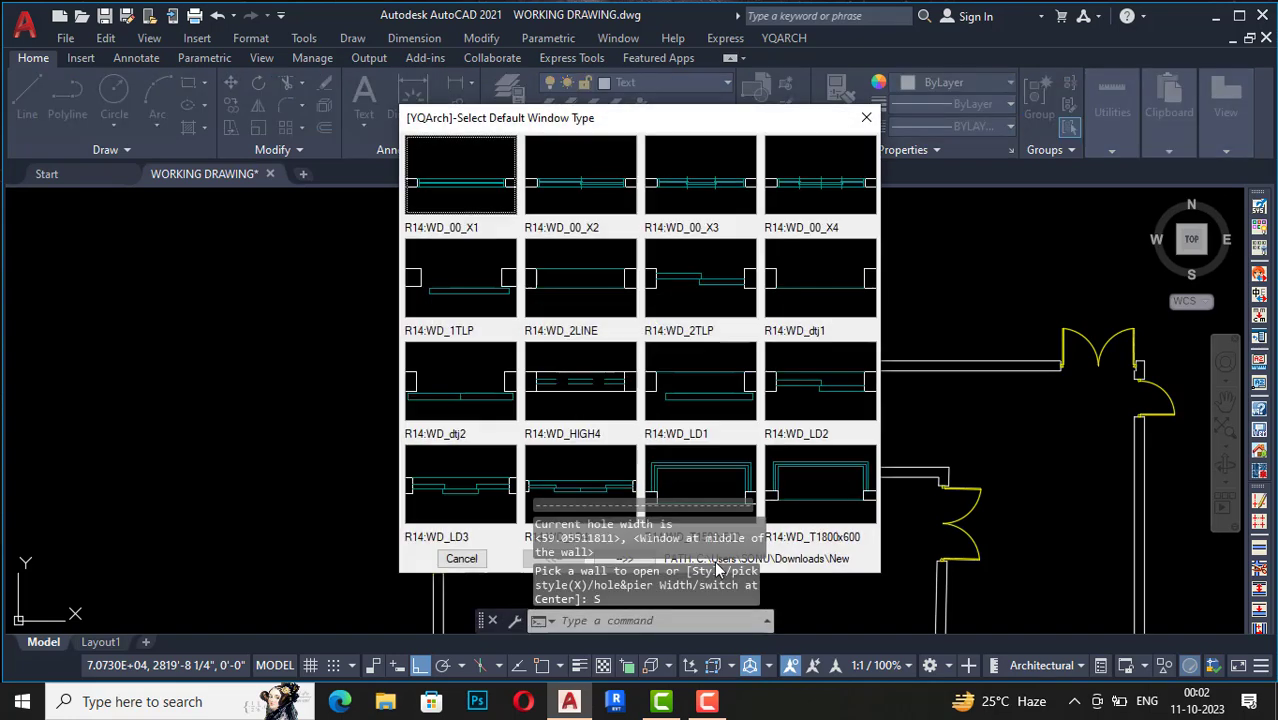
double_click(472, 199)
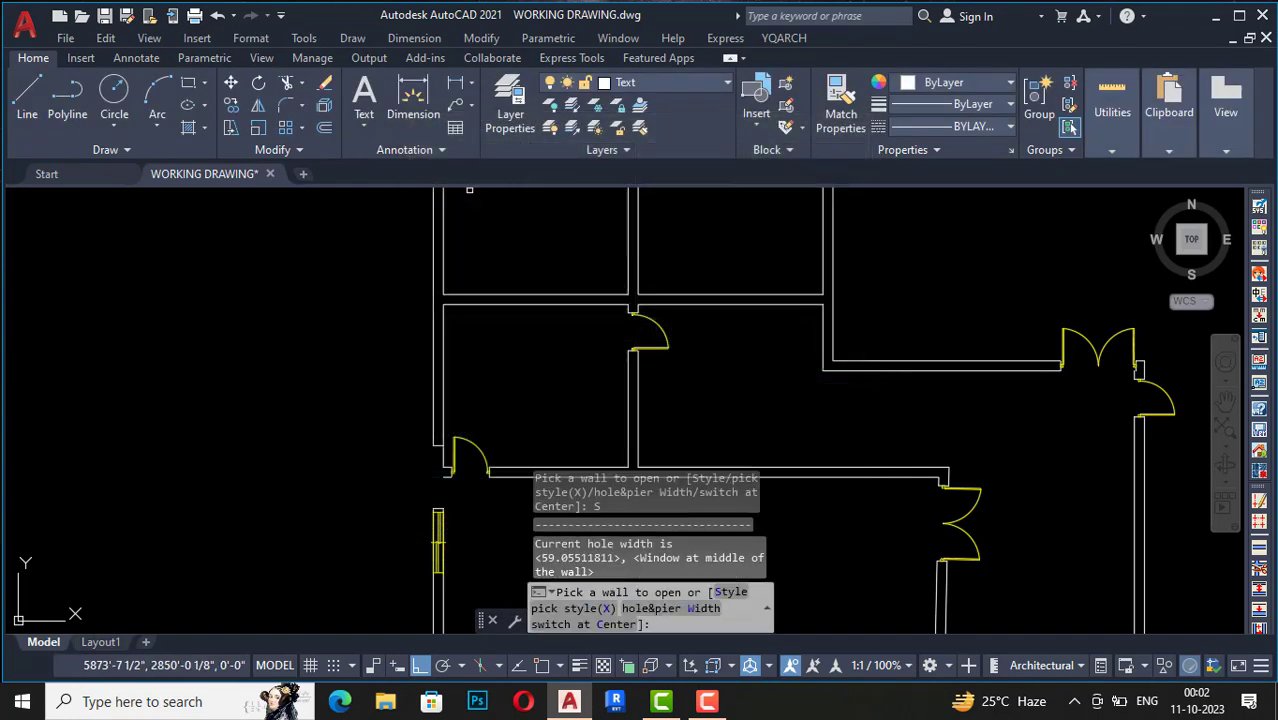
scroll(491, 263, down, 4)
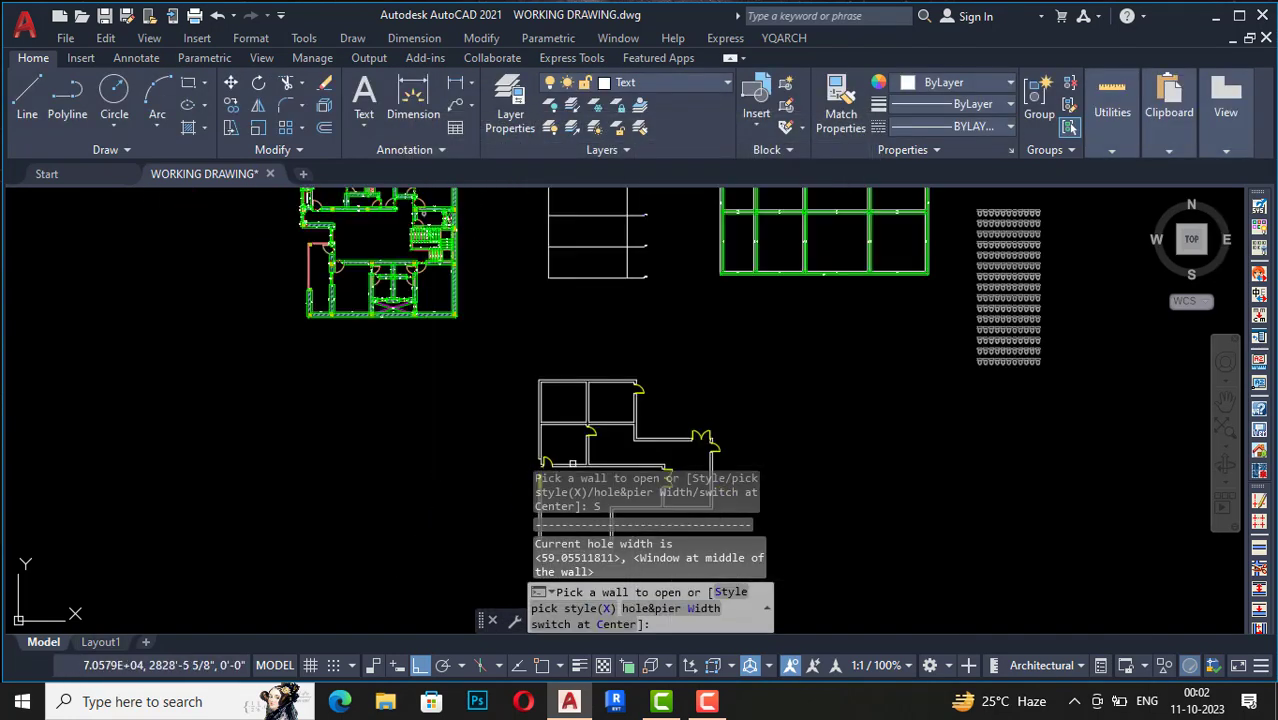
click(690, 608)
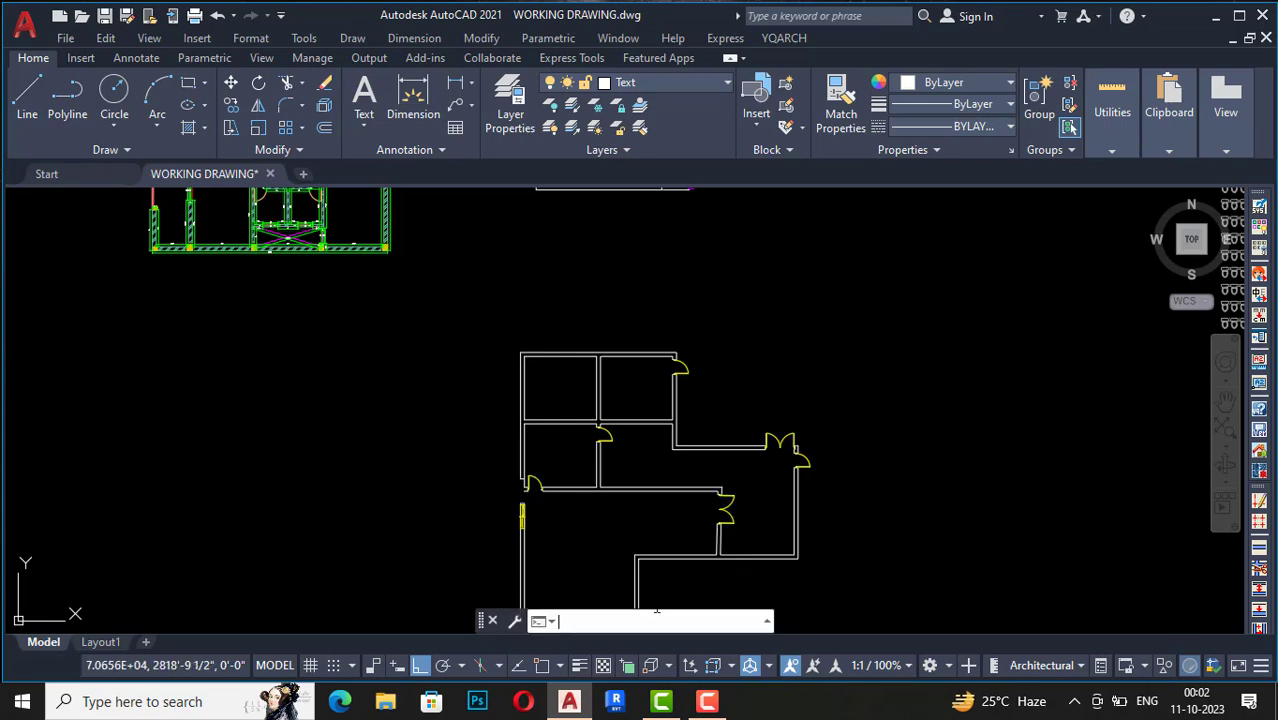
click(566, 341)
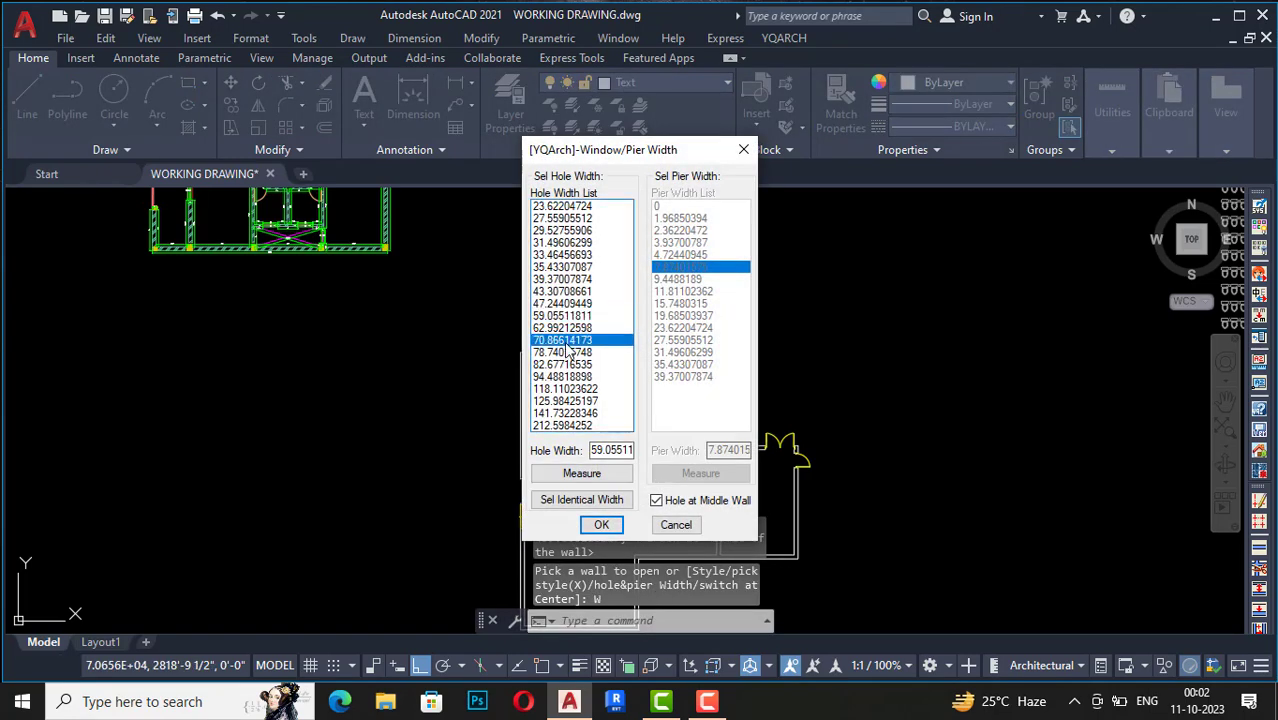
Step: Confirm the 70.86614173 width and place windows in the top and left outer walls
click(603, 526)
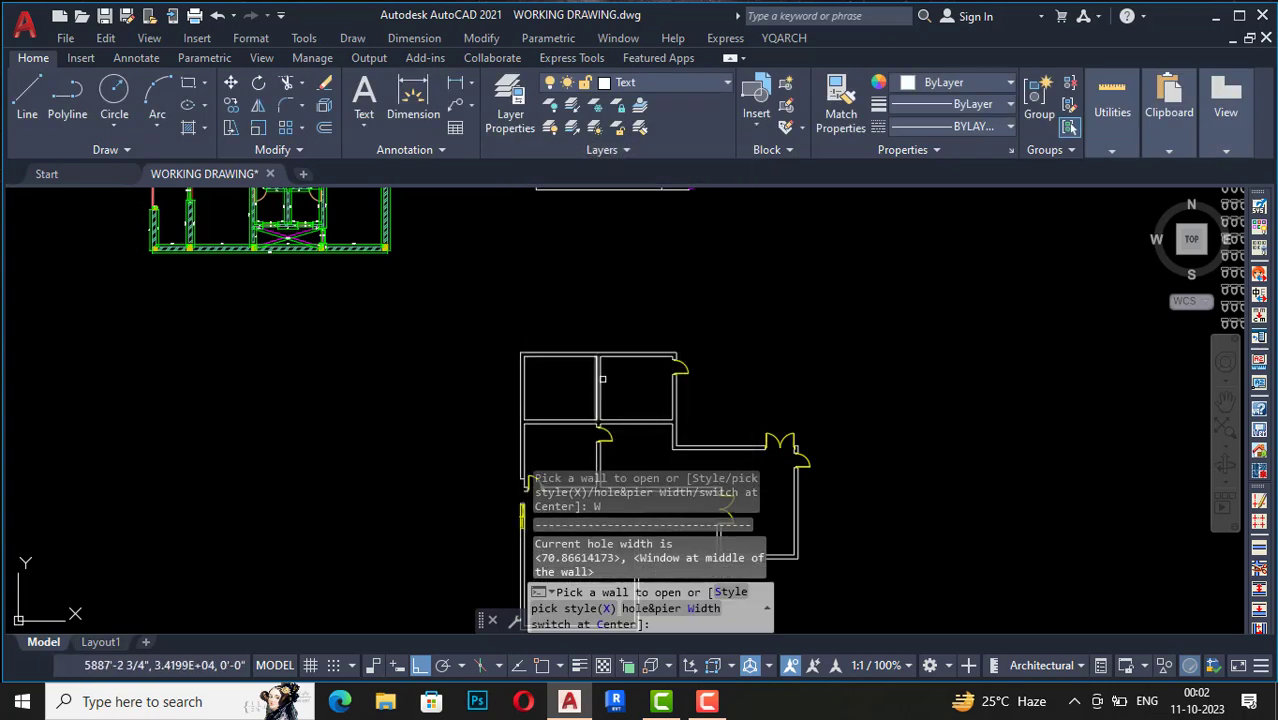
scroll(450, 327, up, 5)
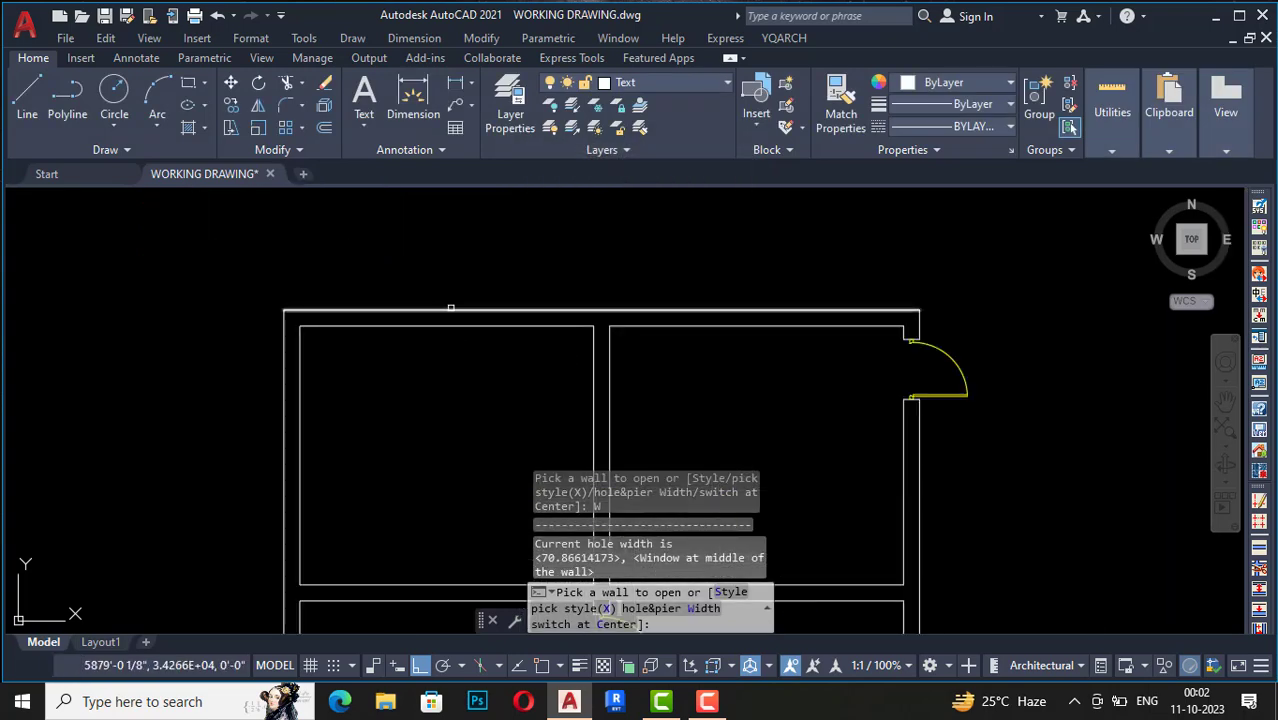
click(450, 309)
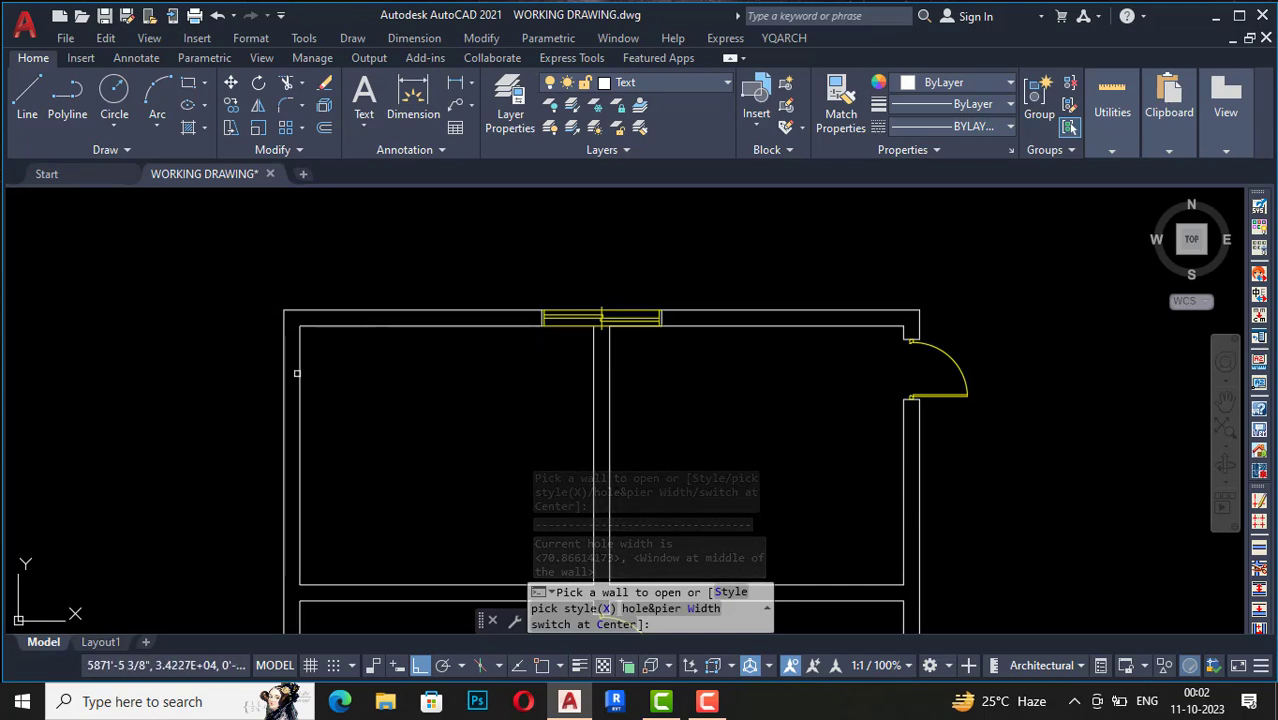
click(292, 362)
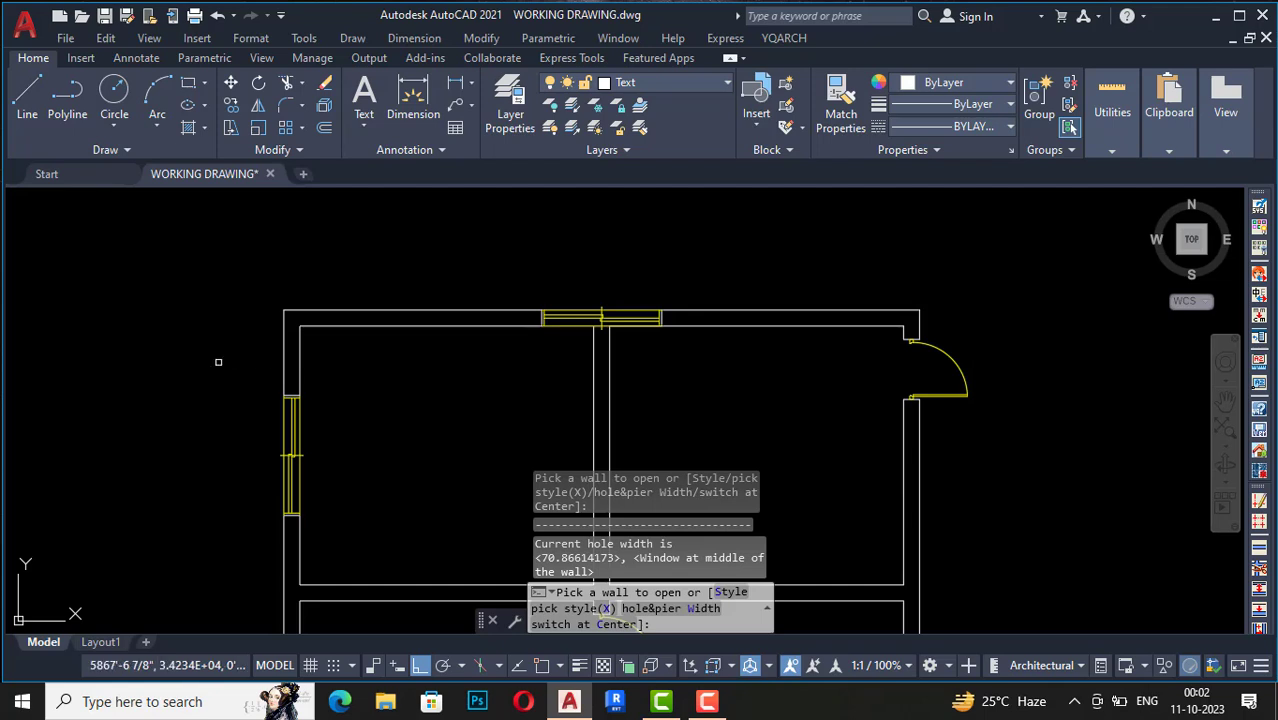
key(Return)
Step: Add windows to the upper-right room's right wall and the east wing's right and bottom walls
scroll(917, 297, down, 6)
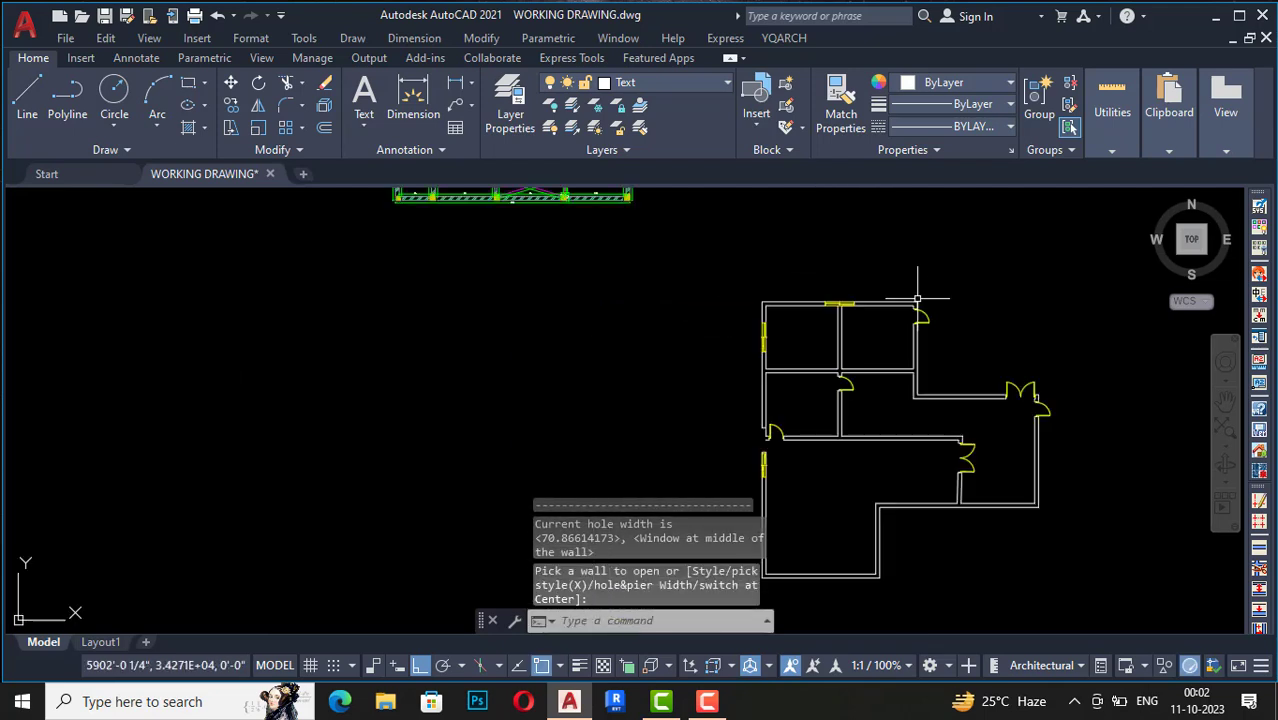
scroll(917, 297, up, 8)
key(Return)
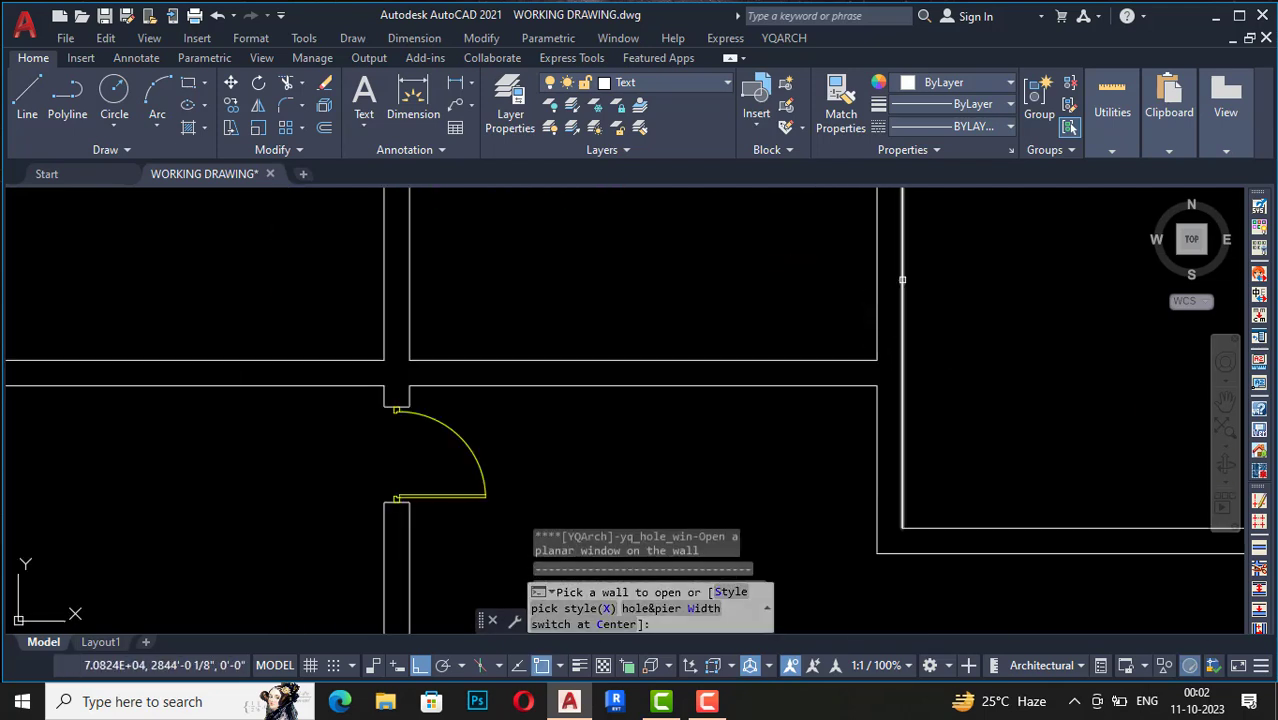
click(900, 272)
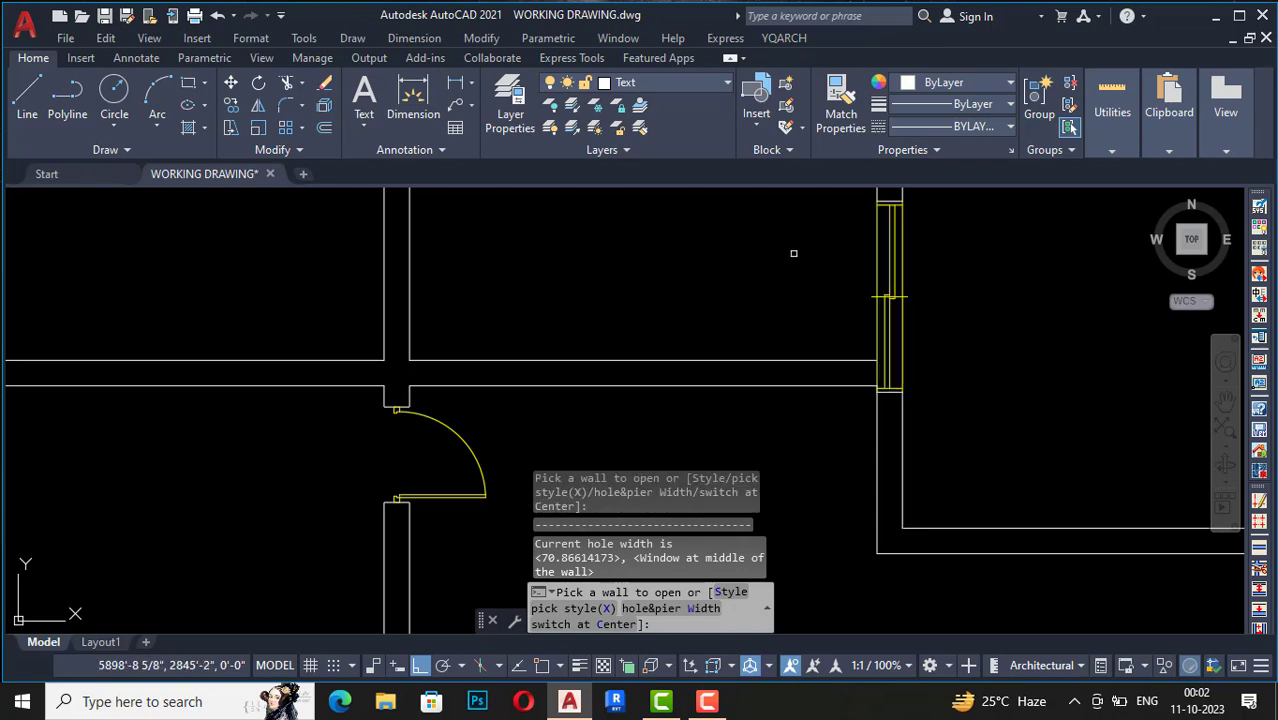
key(Return)
scroll(696, 271, down, 5)
key(Return)
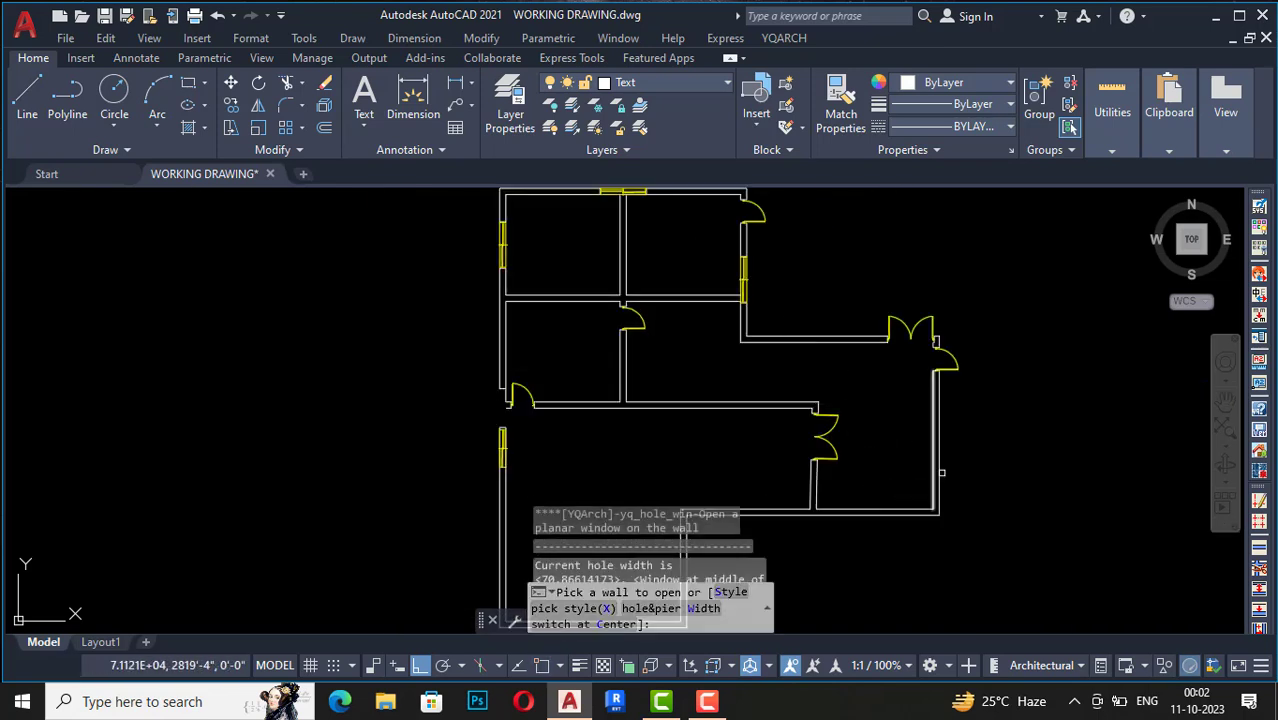
click(950, 427)
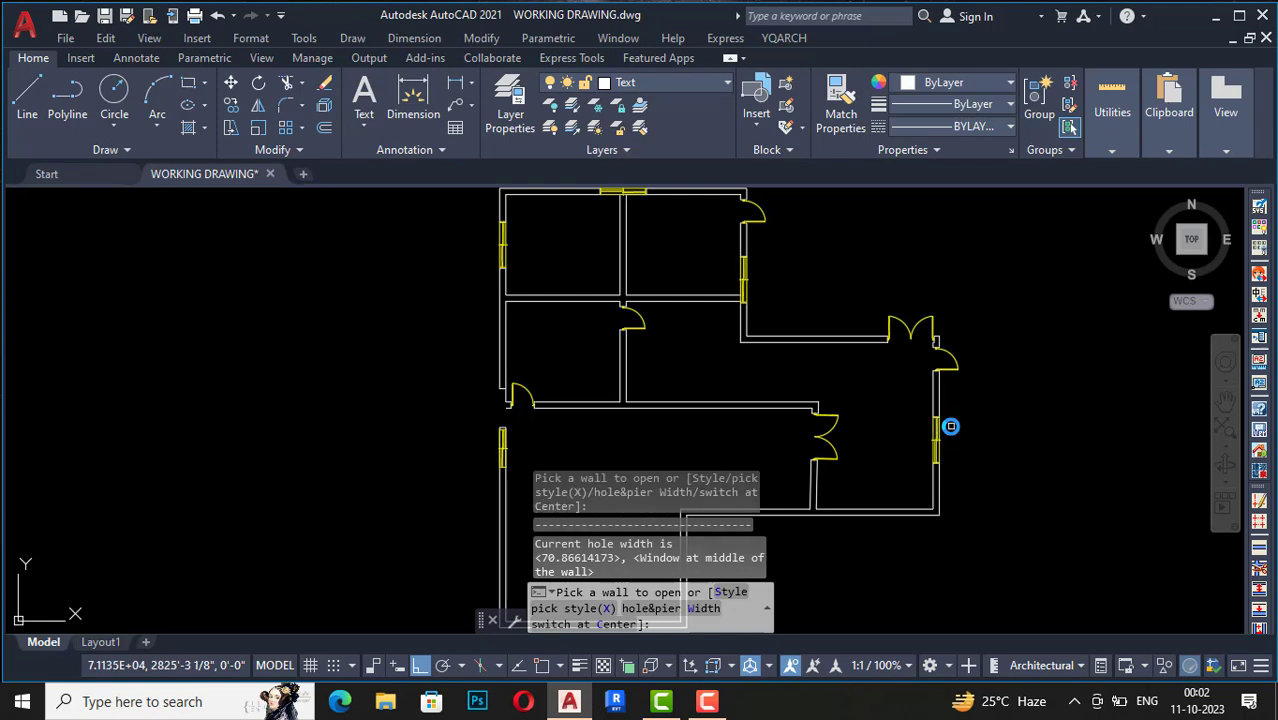
key(Return)
key(Return)
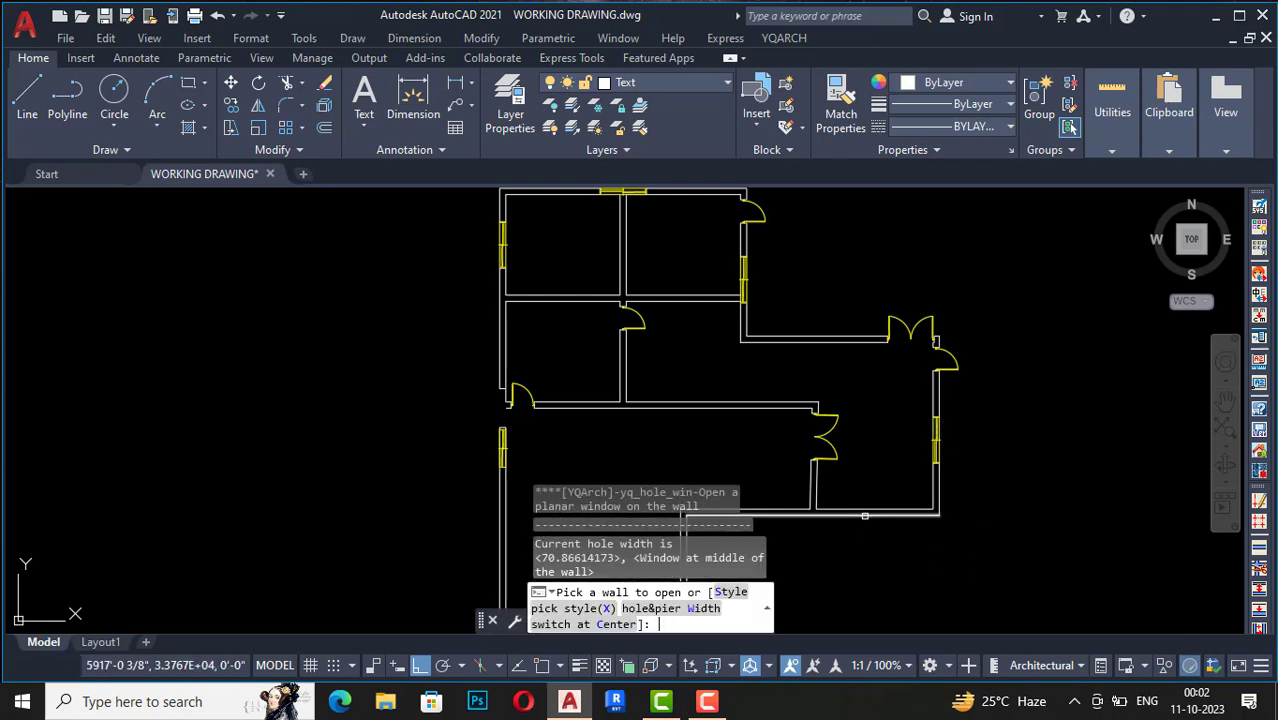
click(858, 511)
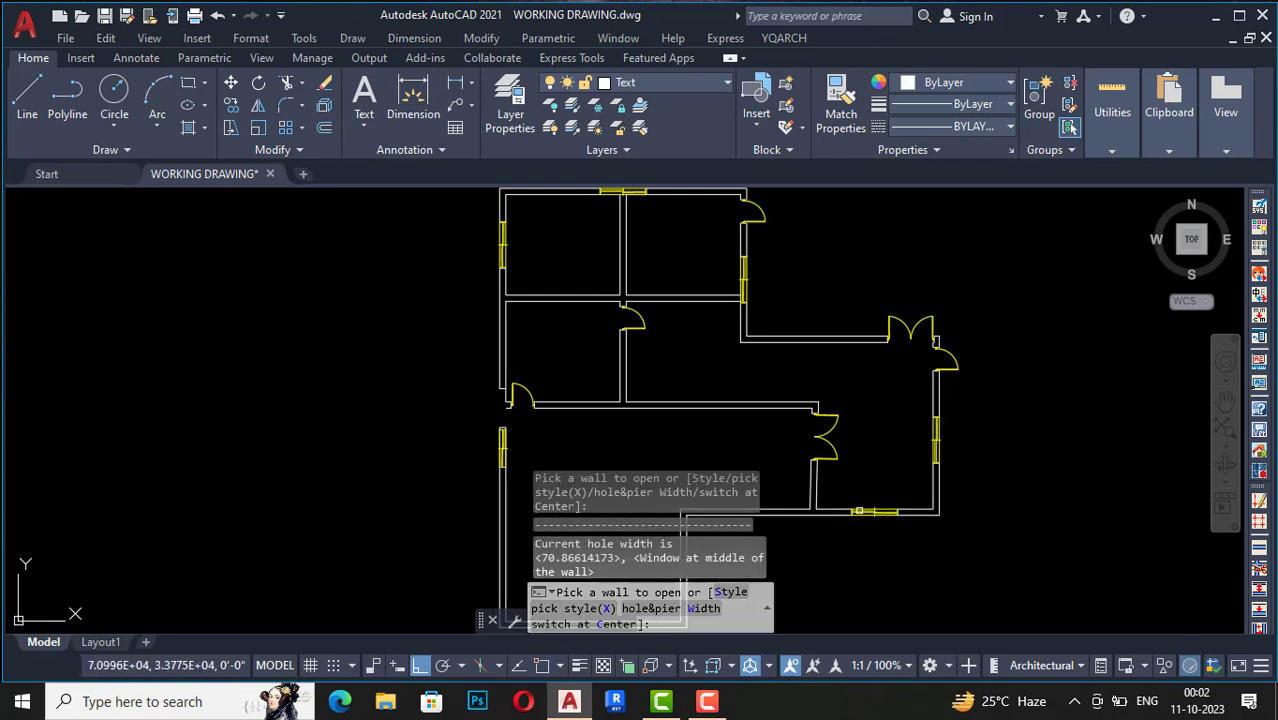
scroll(948, 367, down, 4)
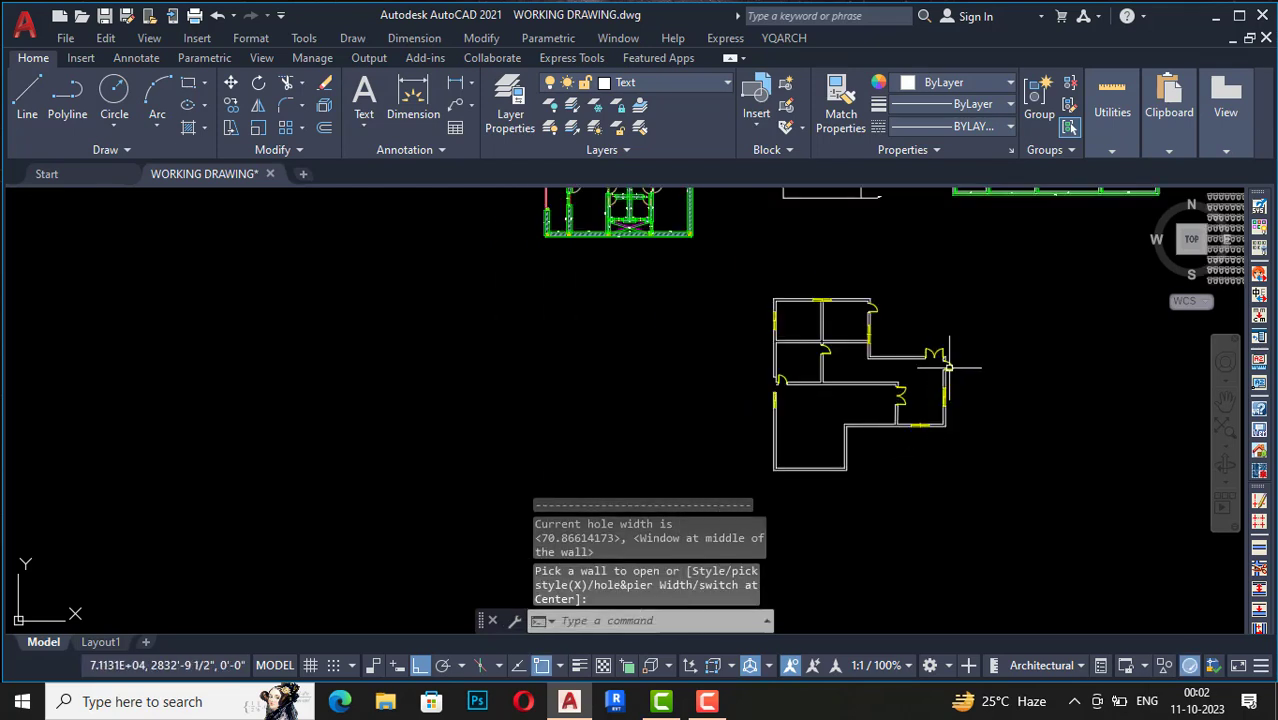
key(Escape)
key(Escape)
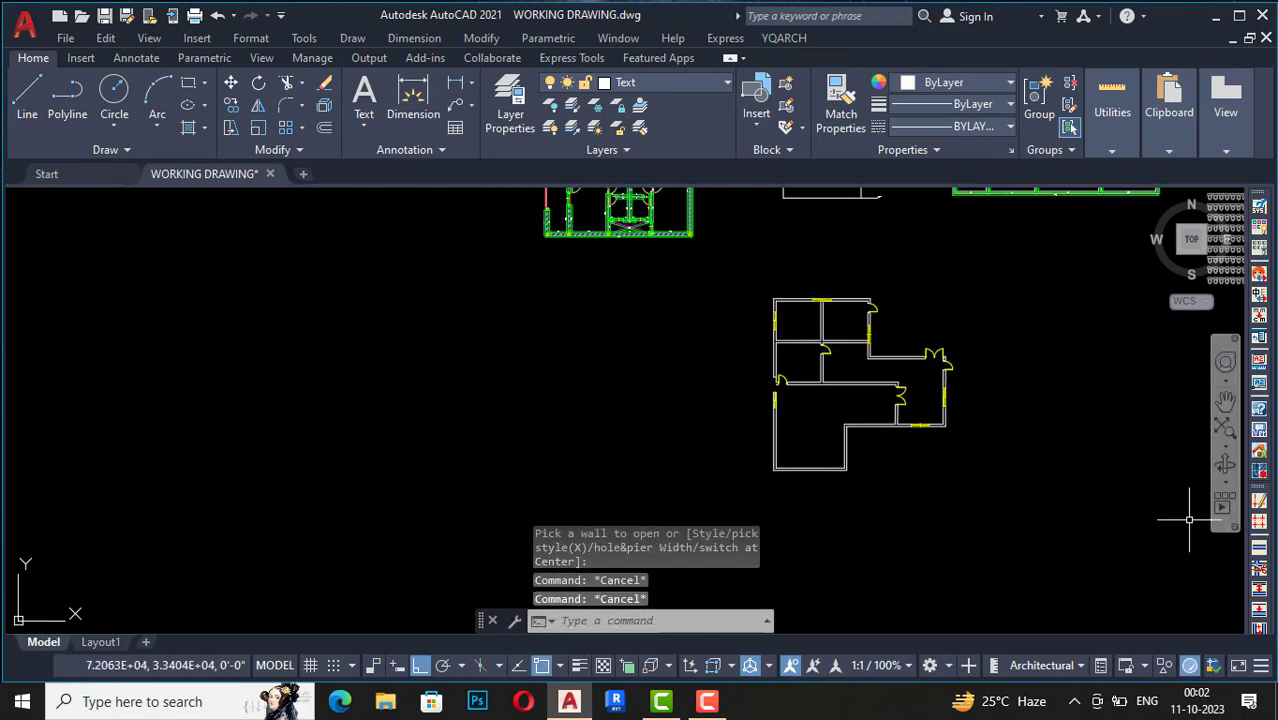
scroll(1084, 284, up, 2)
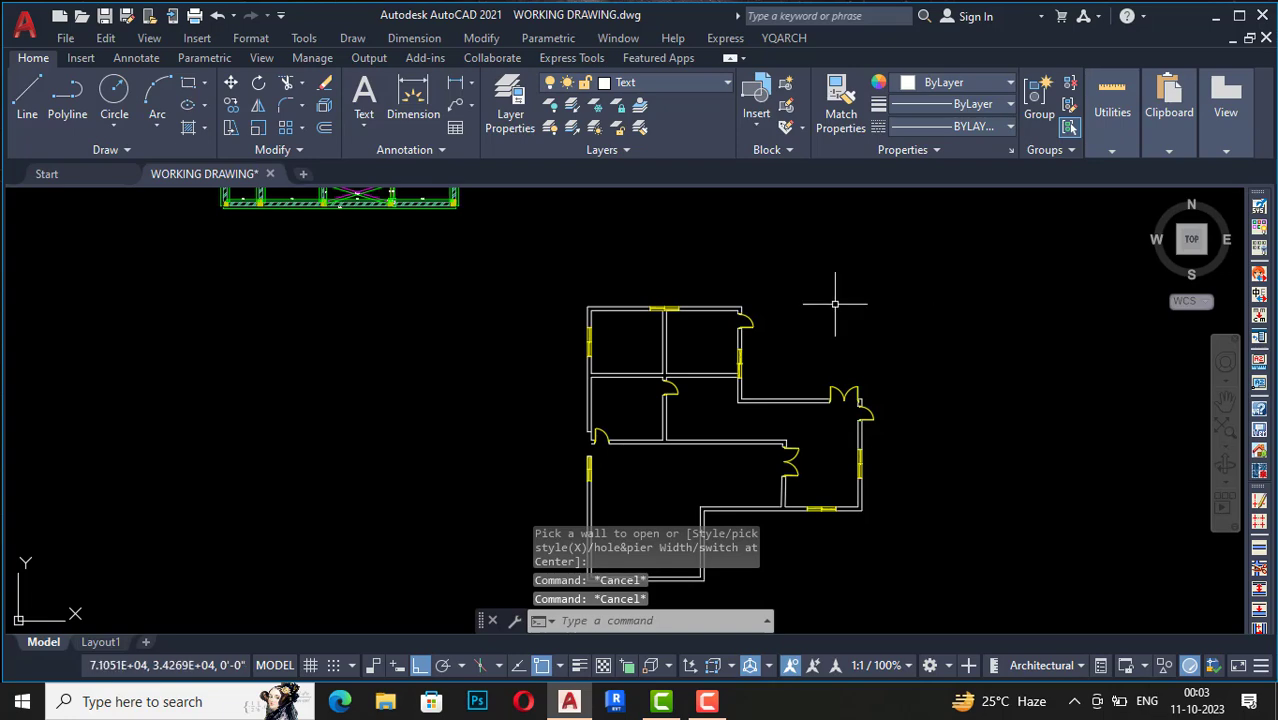
scroll(699, 271, up, 4)
scroll(593, 337, down, 4)
scroll(627, 432, down, 4)
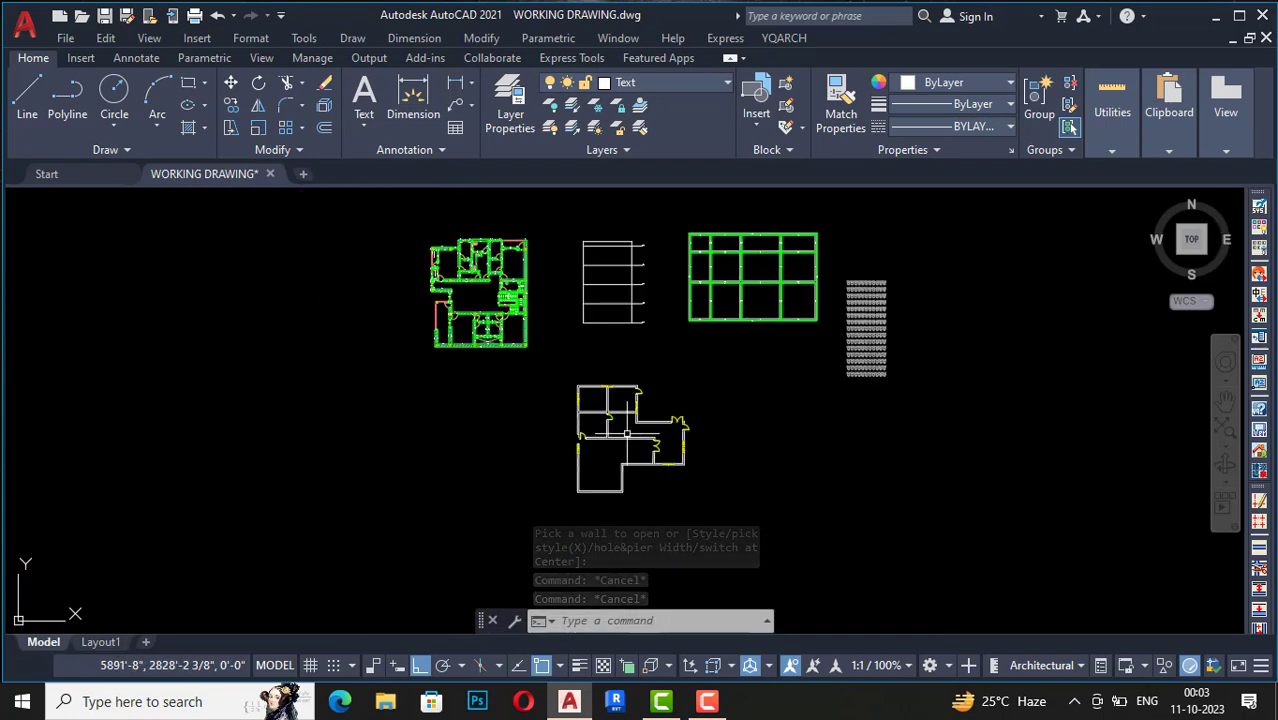
scroll(783, 233, up, 8)
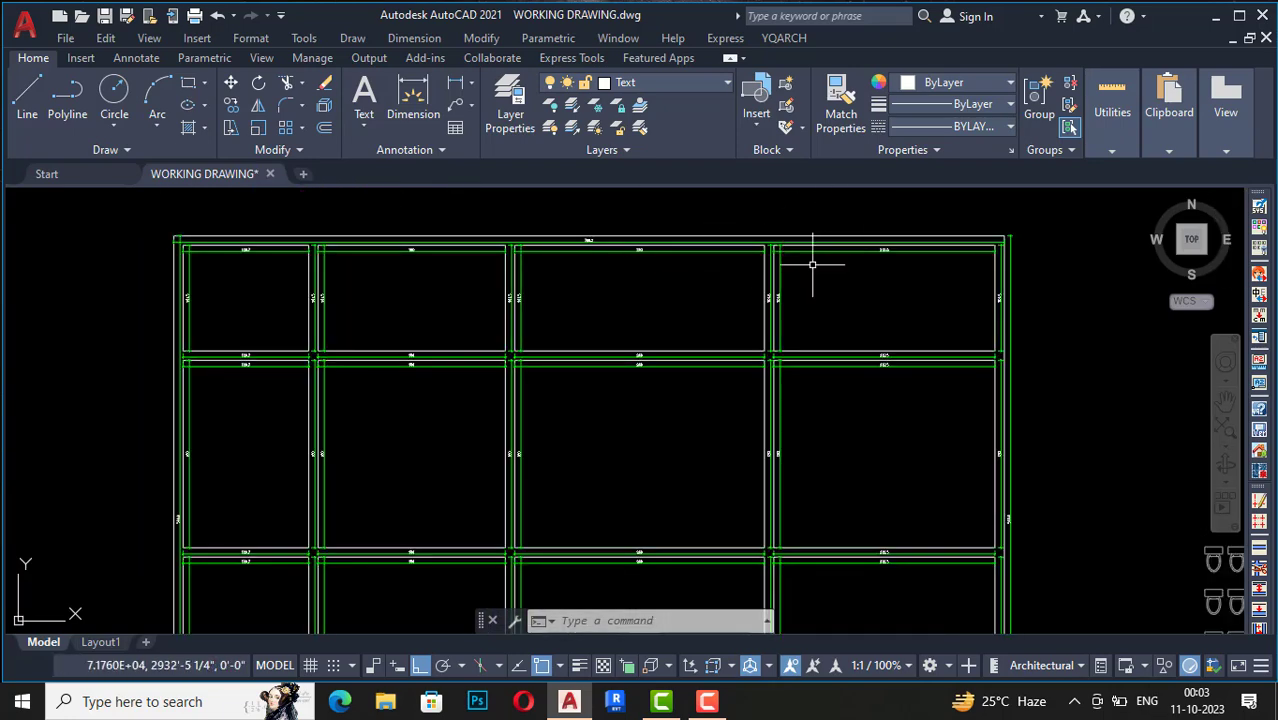
scroll(720, 282, down, 4)
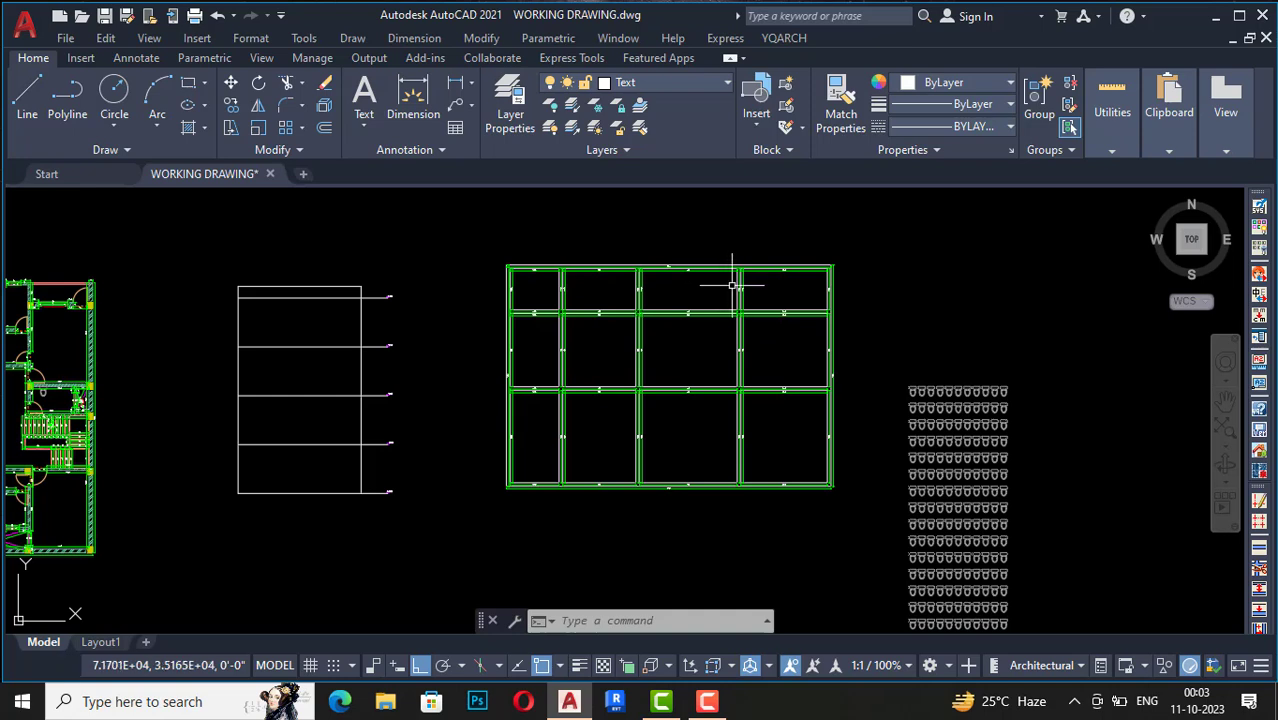